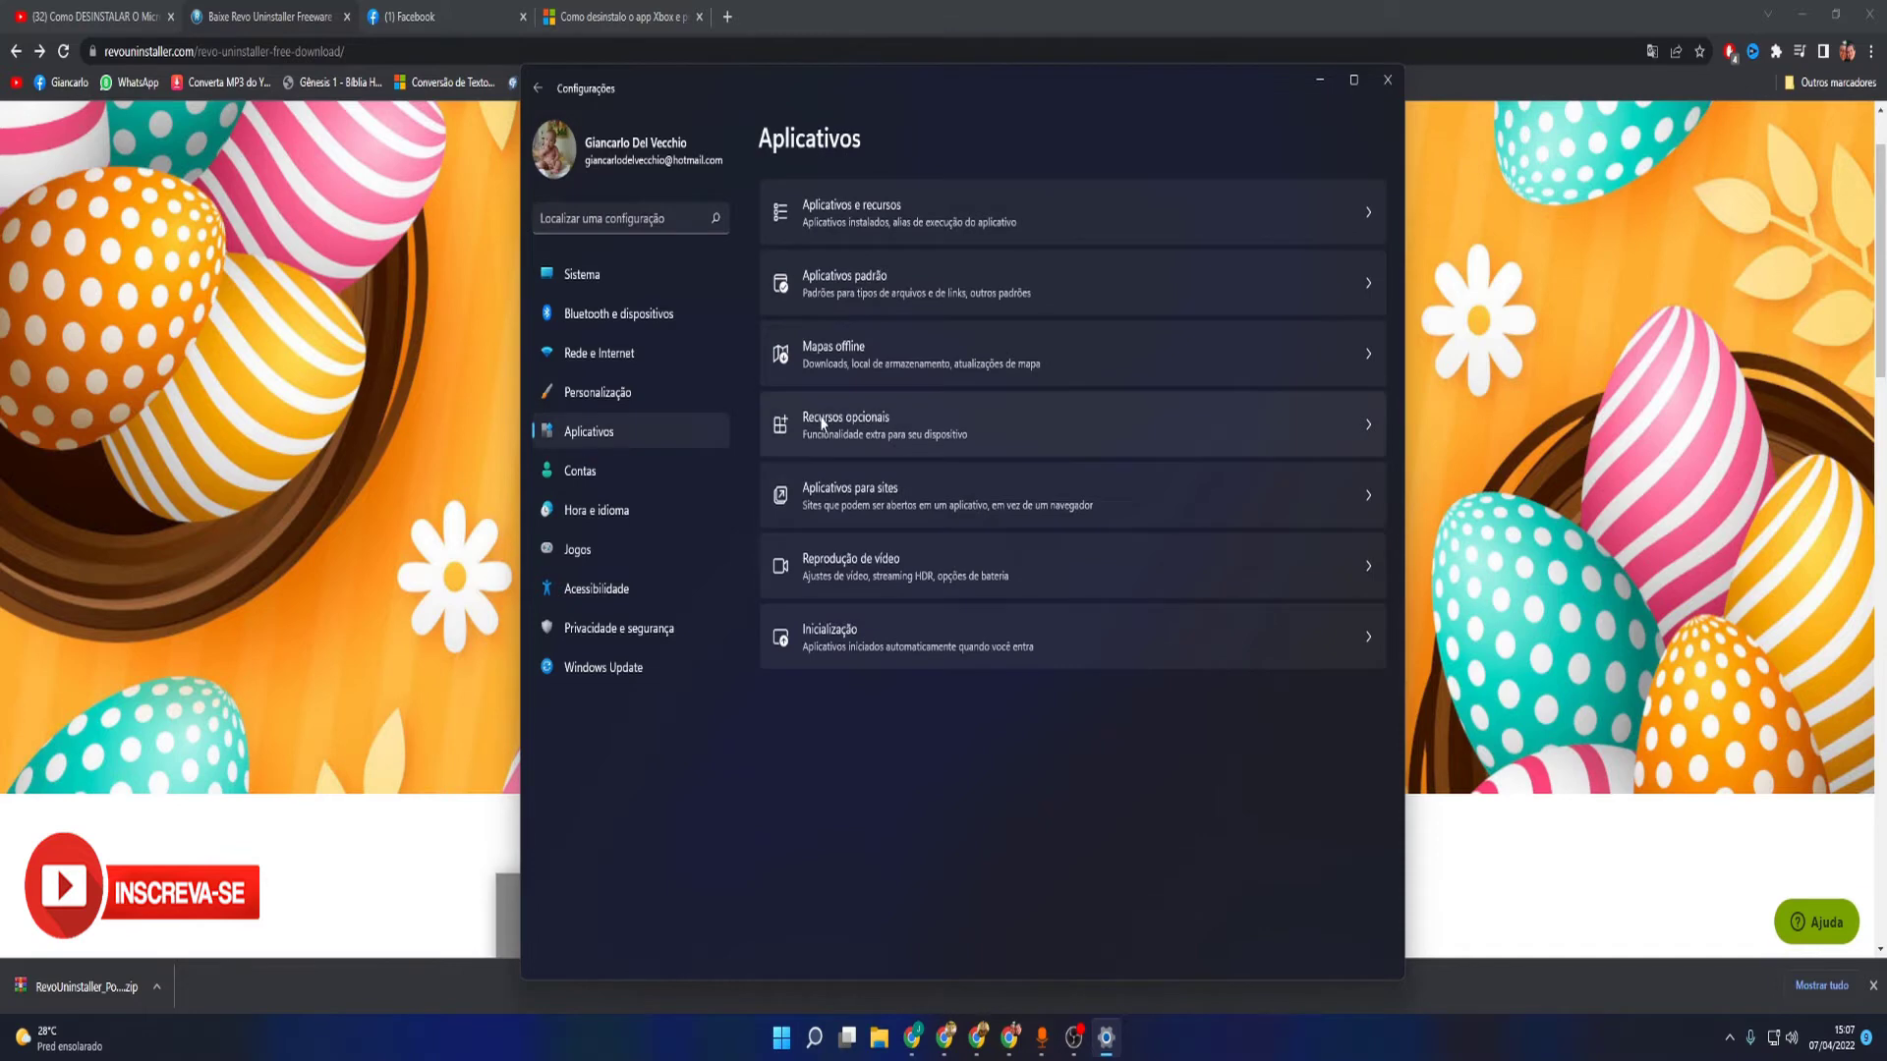
- Check the uninstall option for Microsoft Edge in the installed apps list, then minimize Settings
left_click(839, 204)
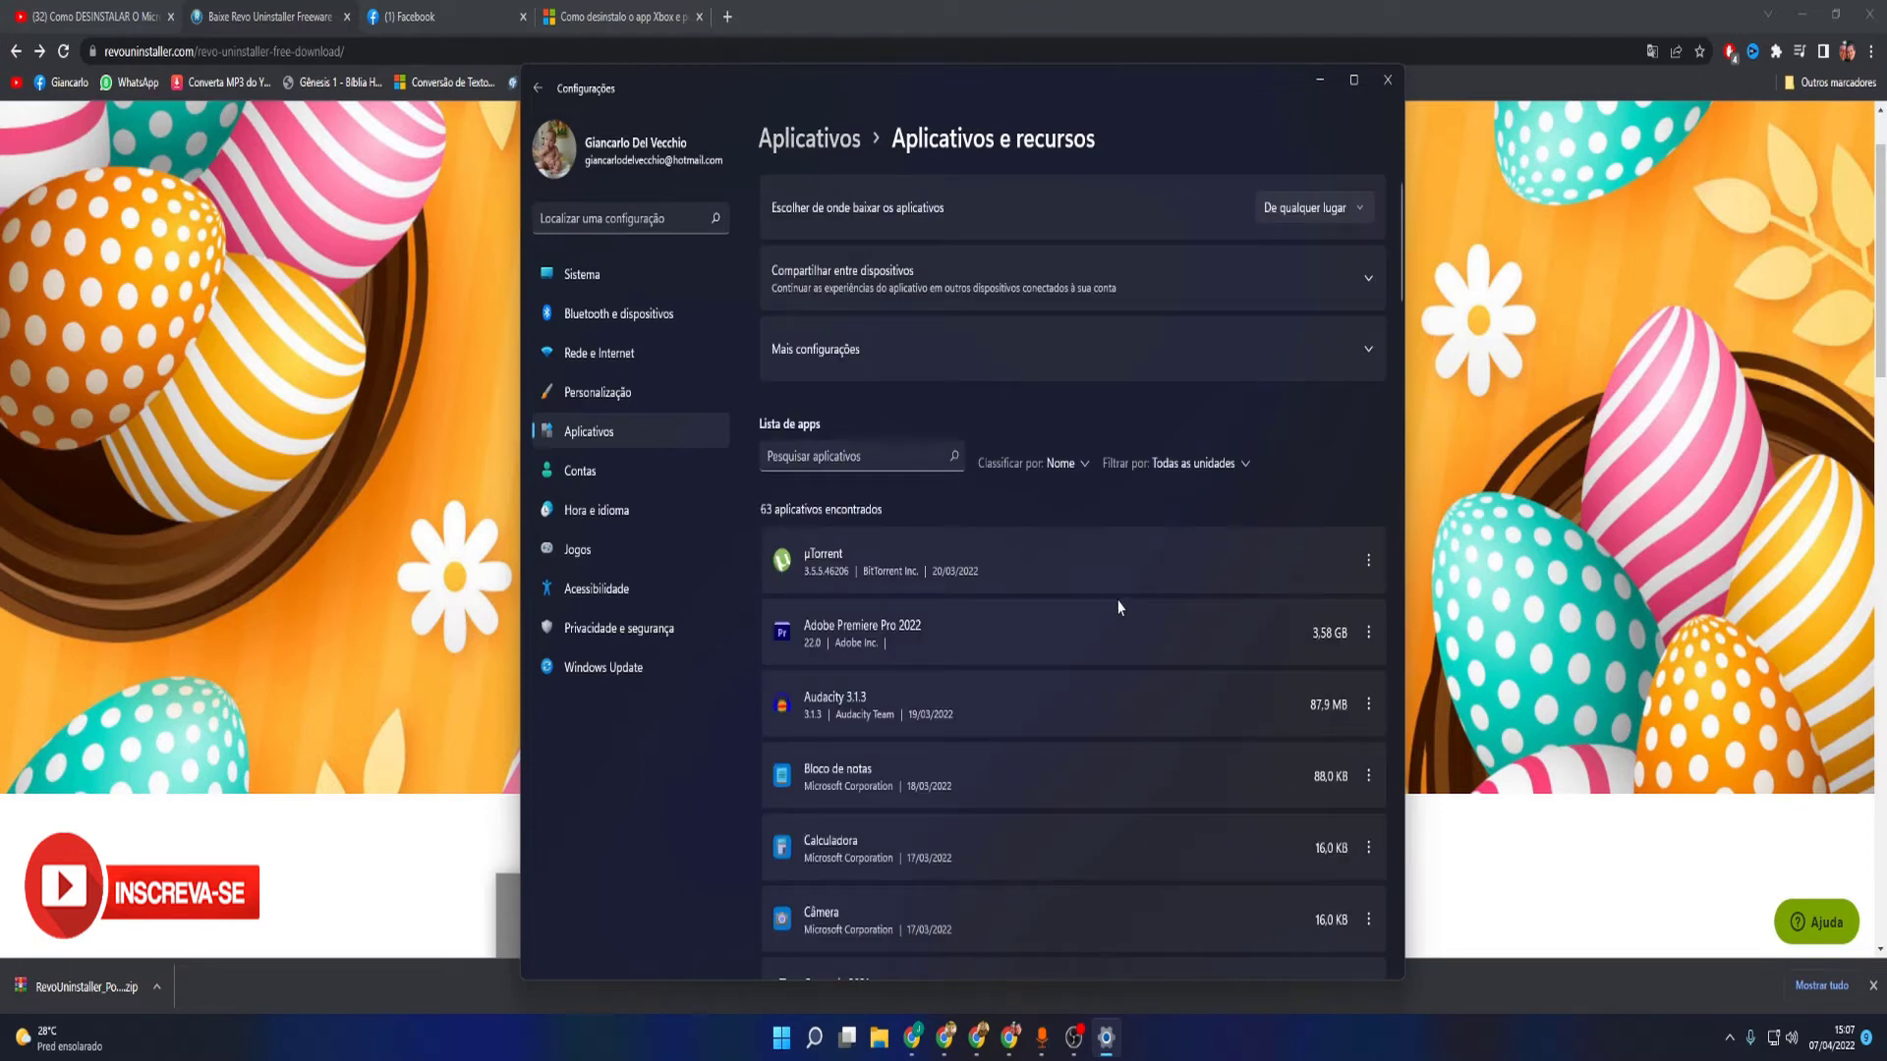
scroll(1116, 604, "down", 15)
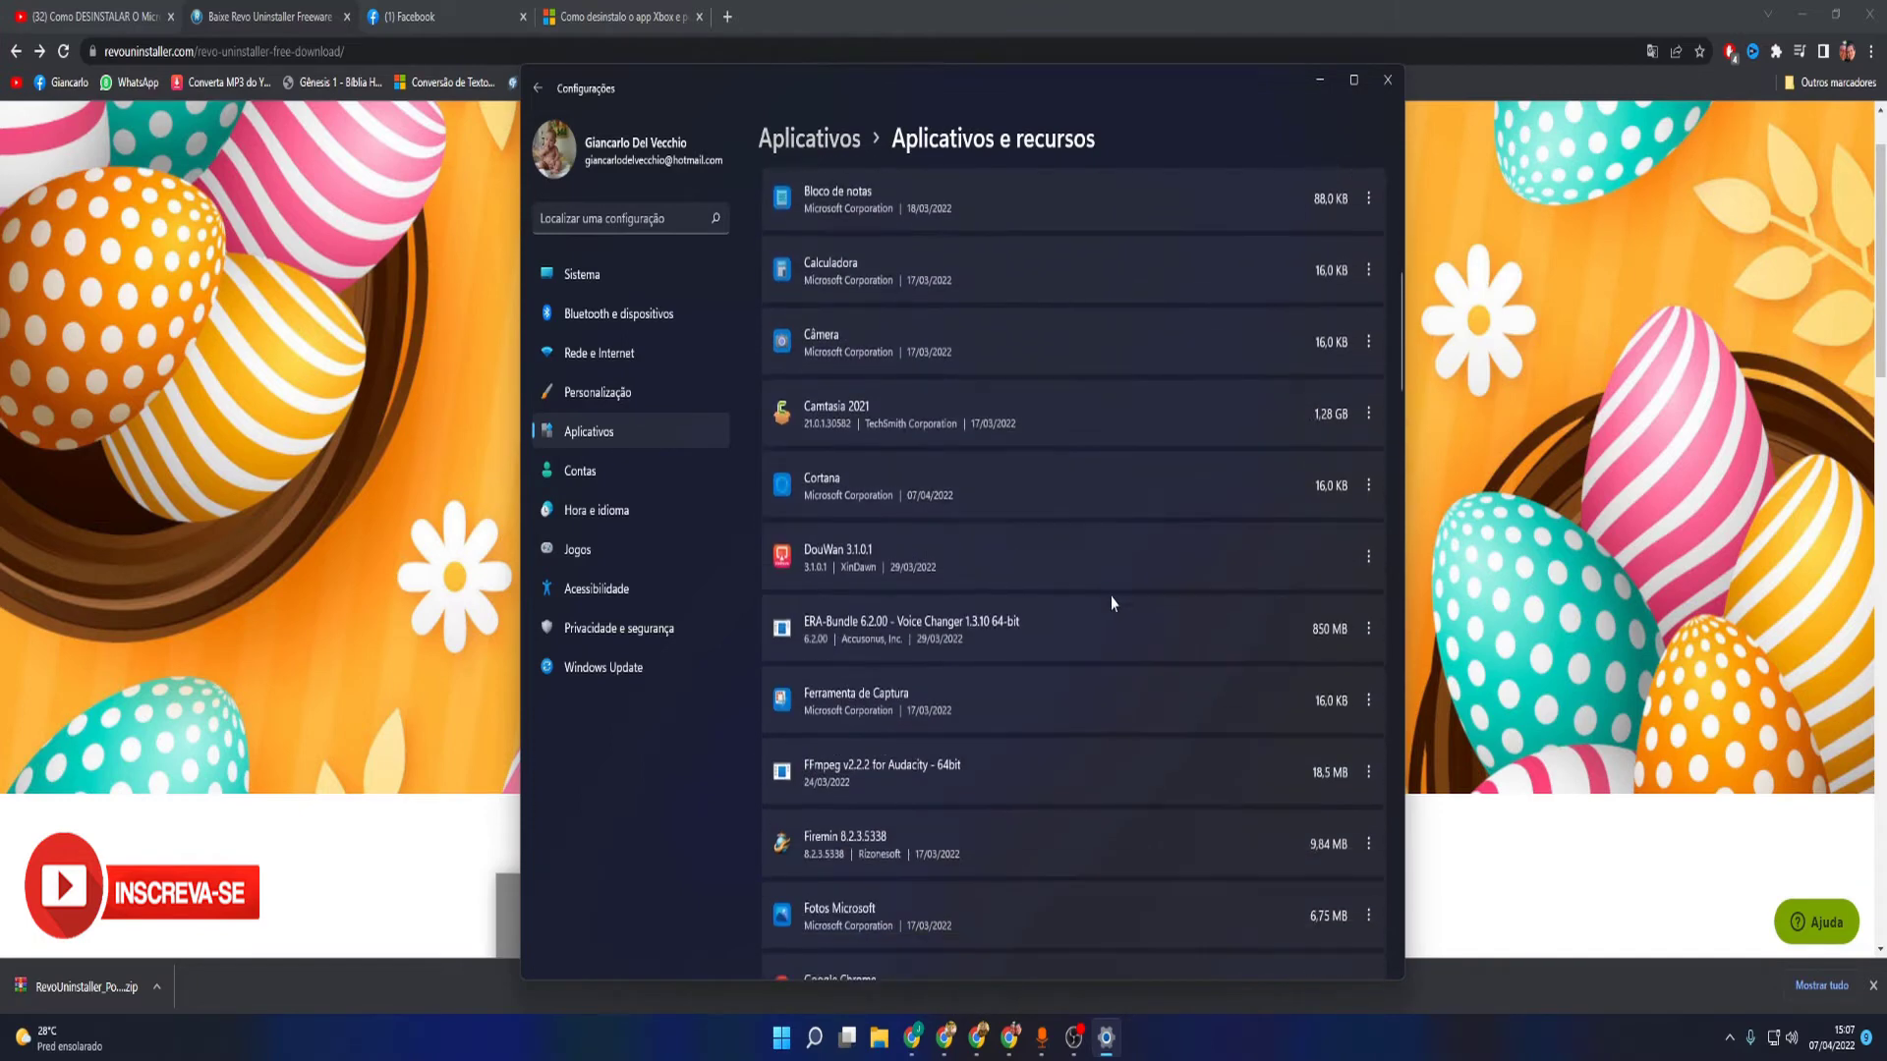
scroll(1110, 602, "down", 5)
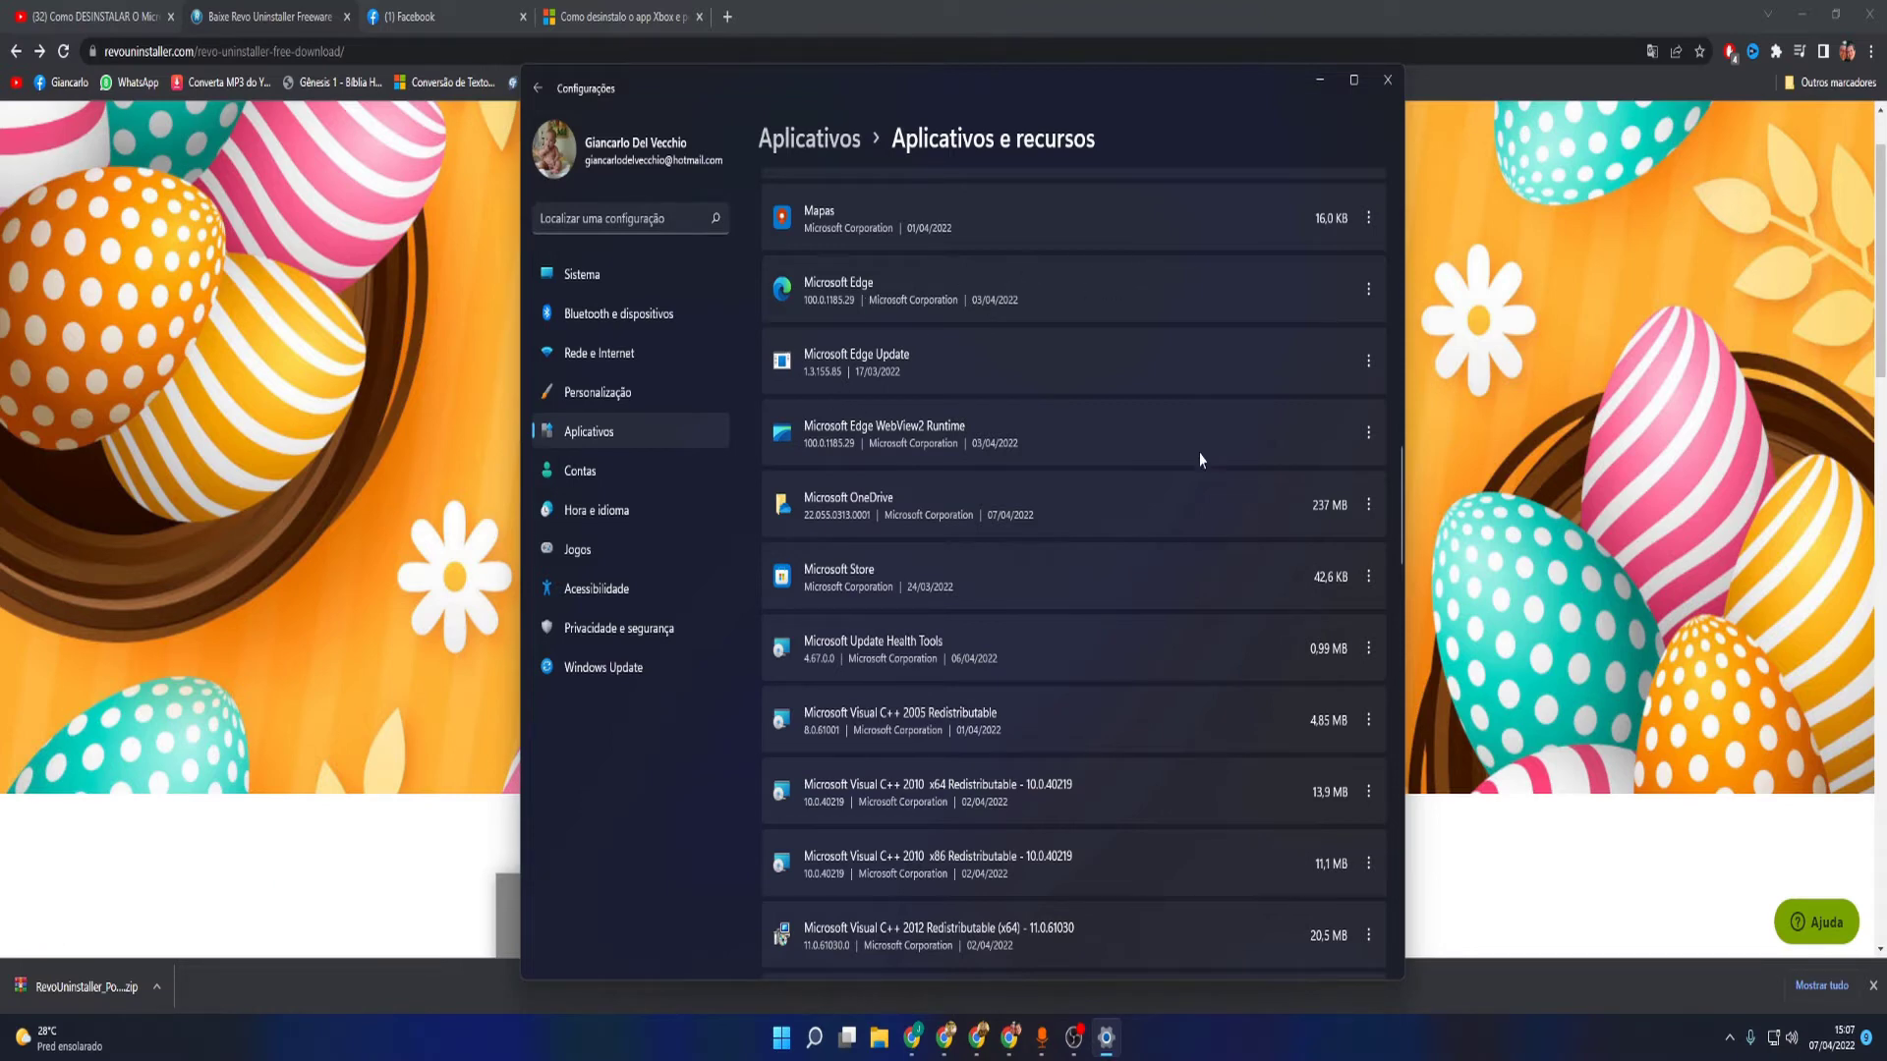
left_click(1372, 302)
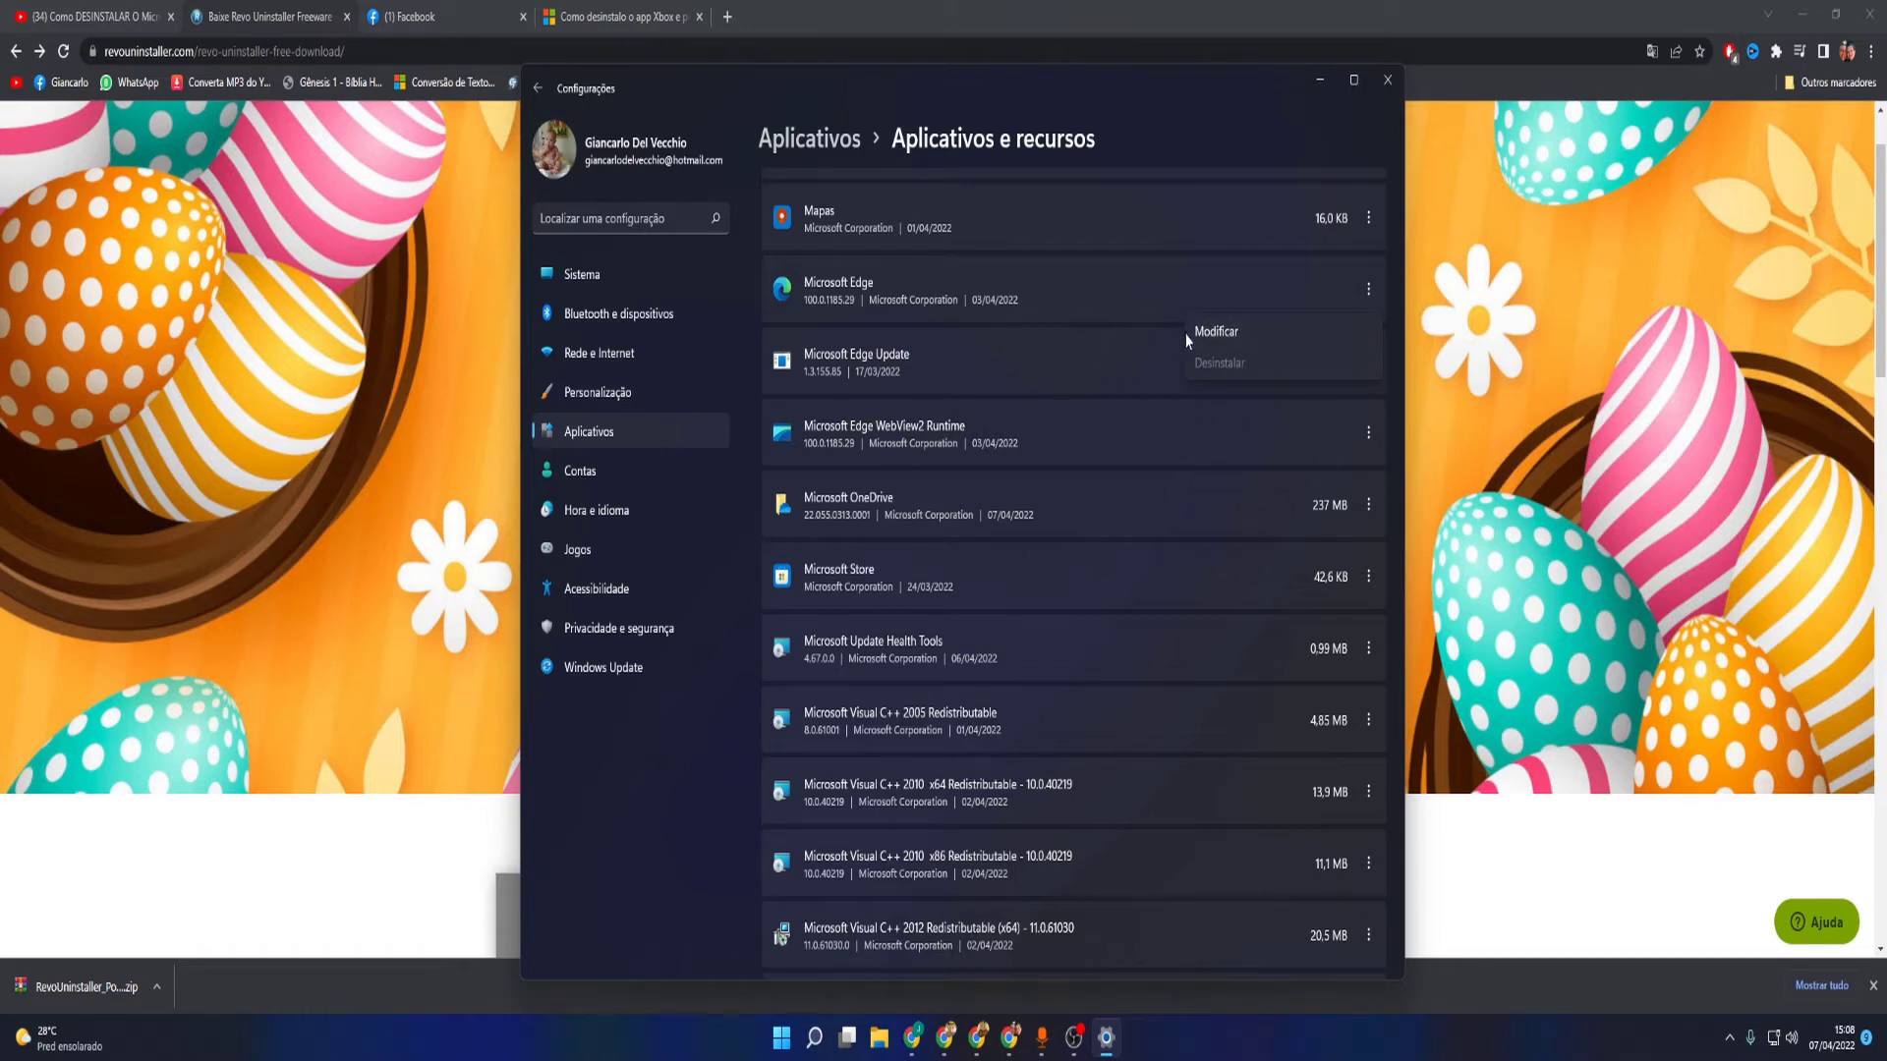
left_click(1316, 82)
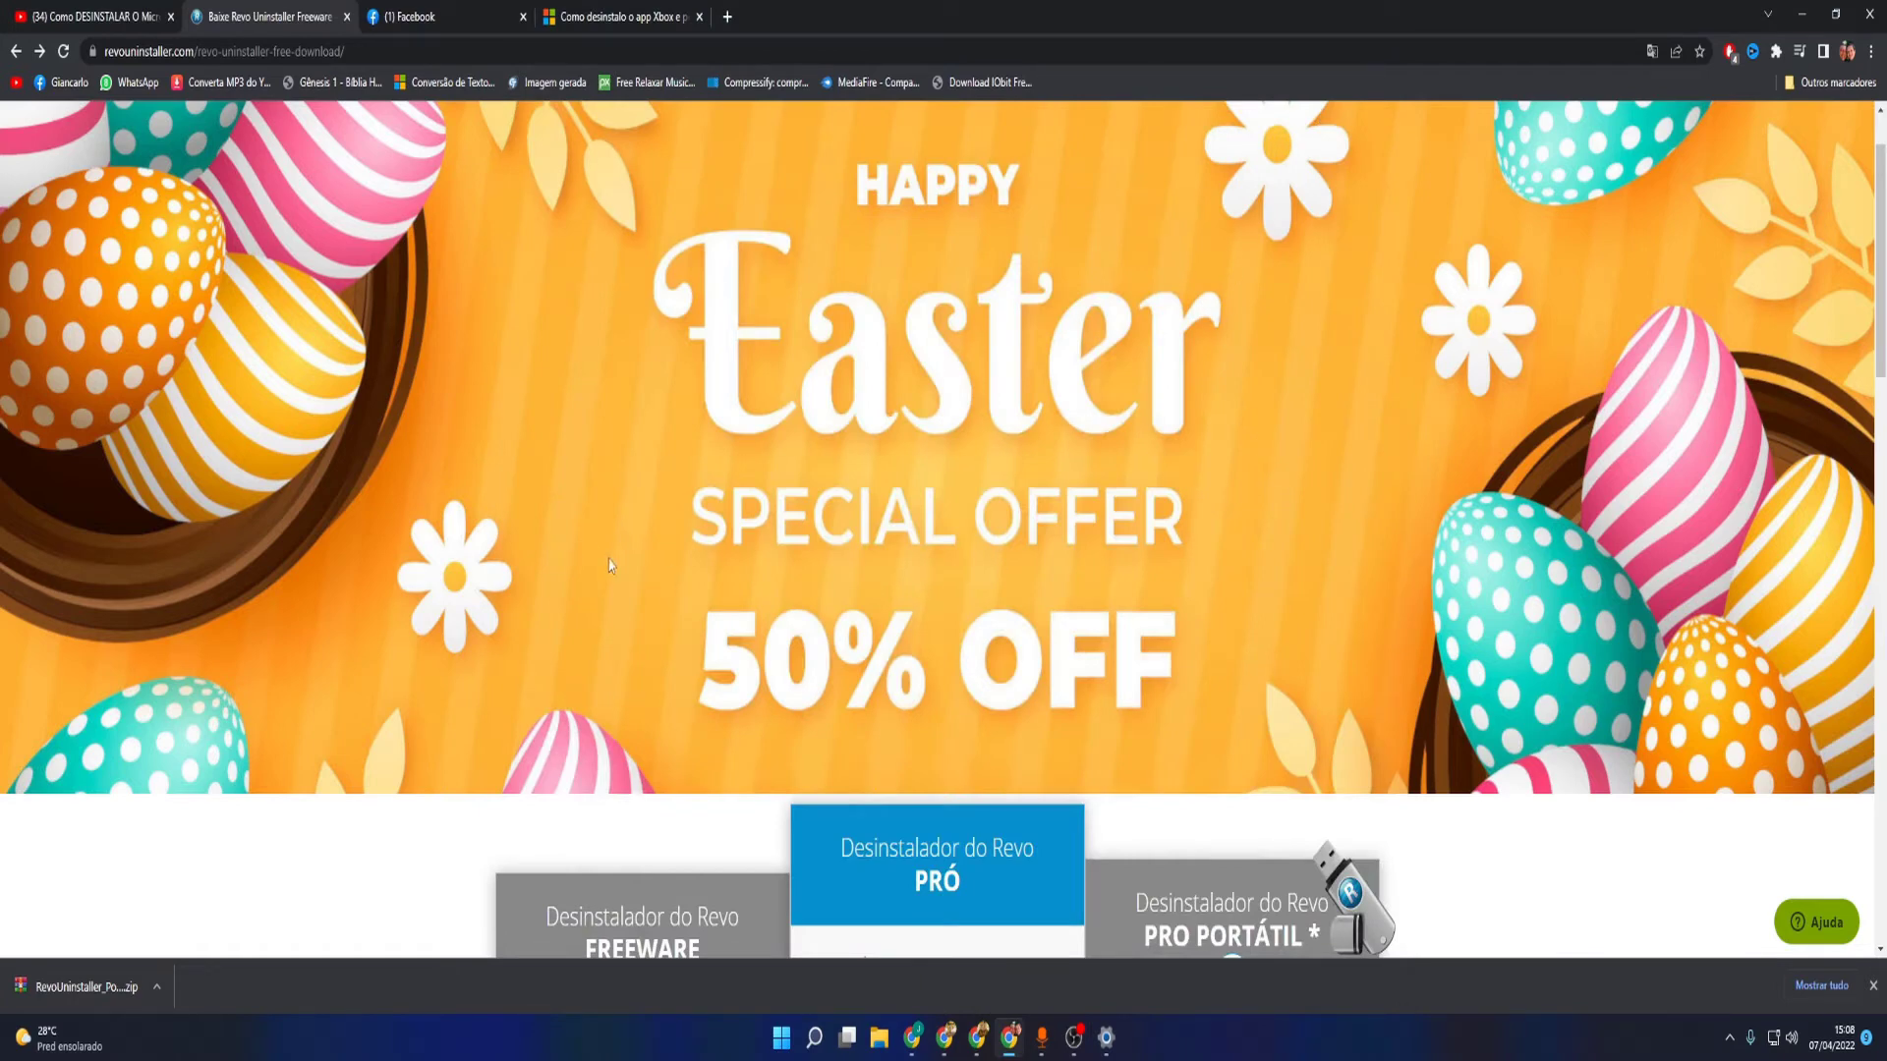
- Show the downloaded portable Revo Uninstaller ZIP in its folder and open the RevoUninstaller_Portable (2) archive
scroll(685, 845, "down", 3)
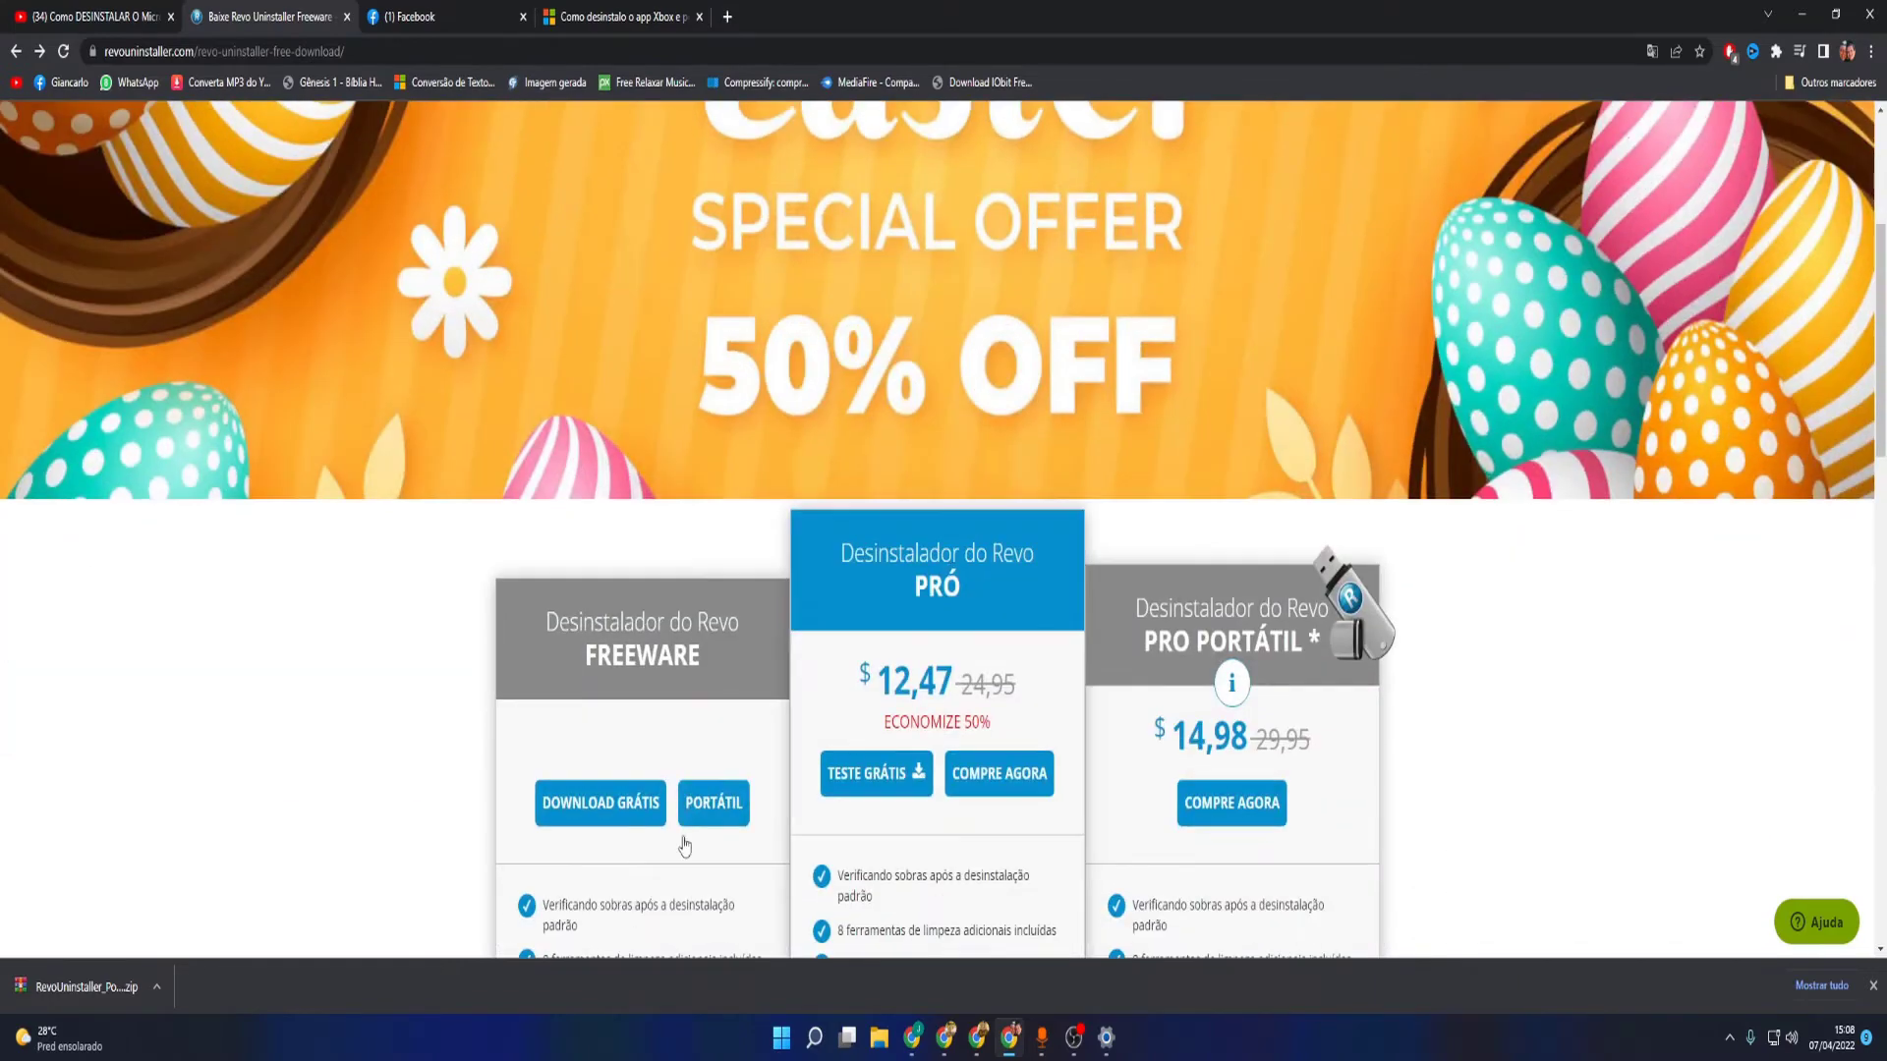
scroll(653, 557, "down", 2)
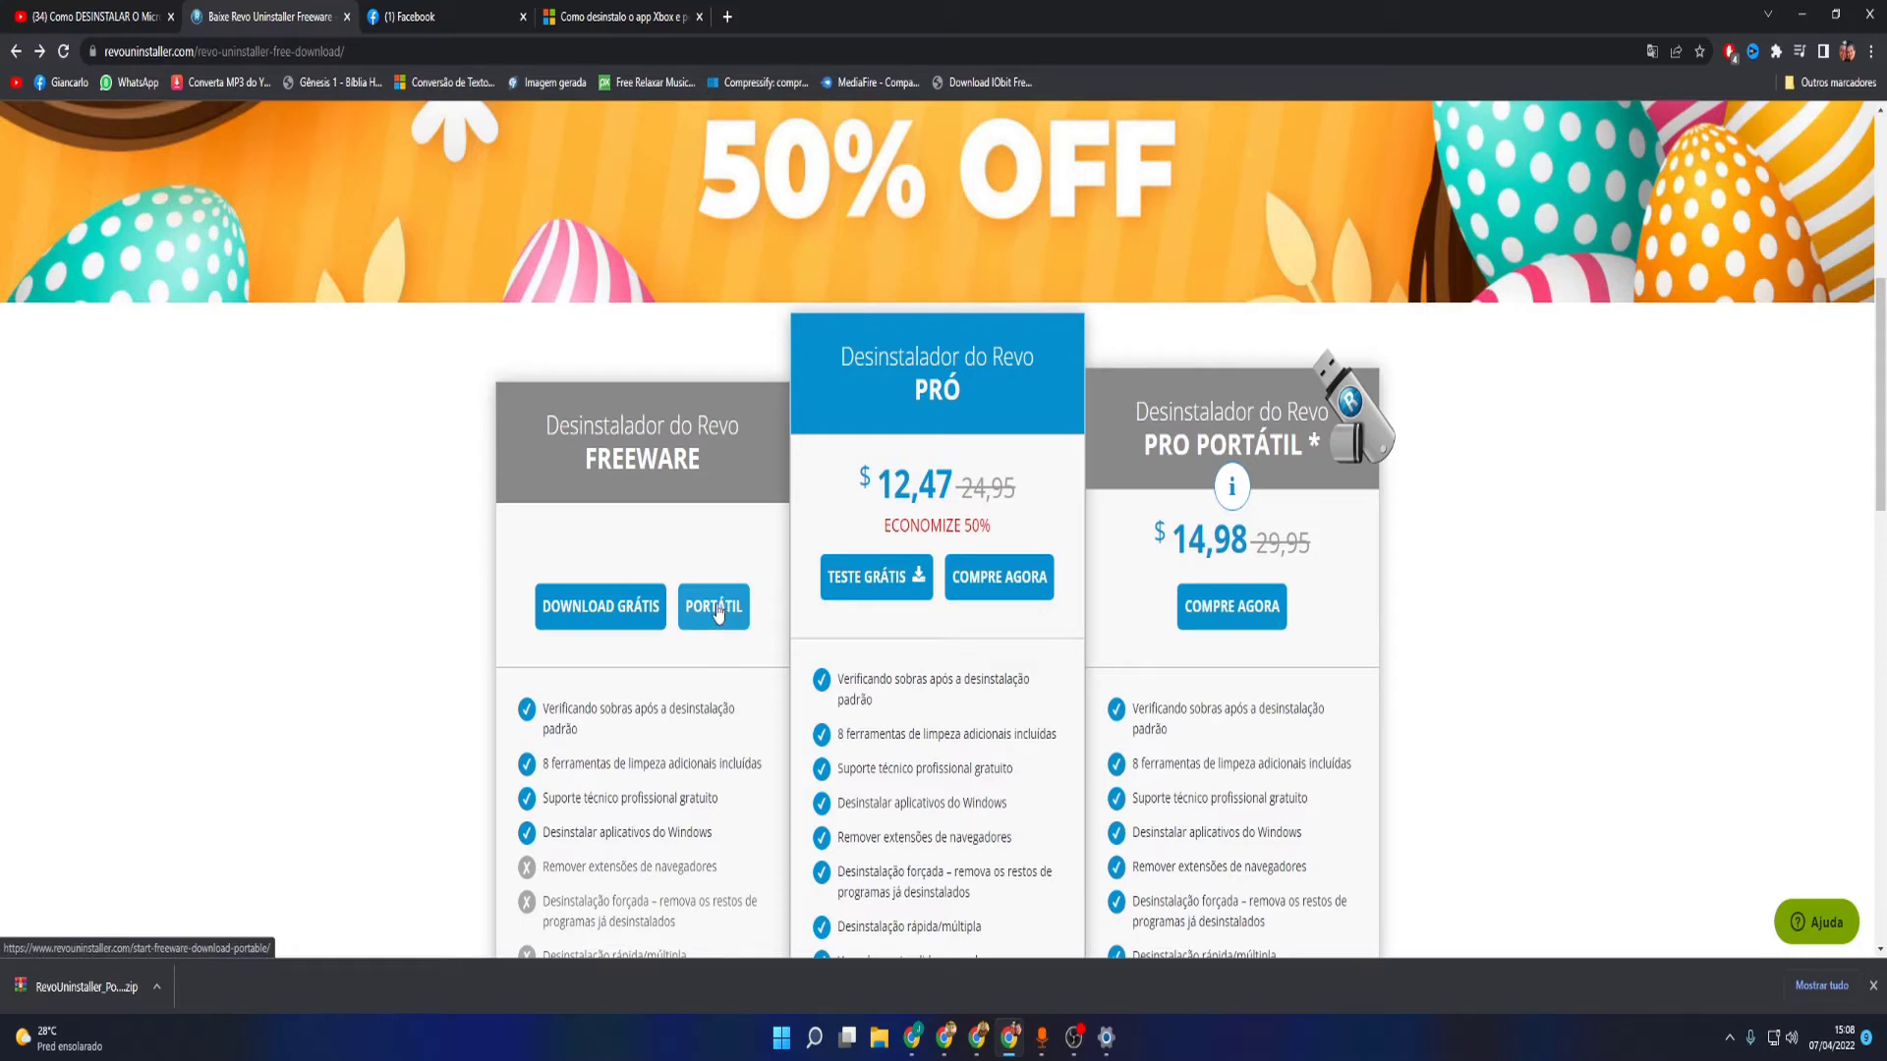
left_click(154, 988)
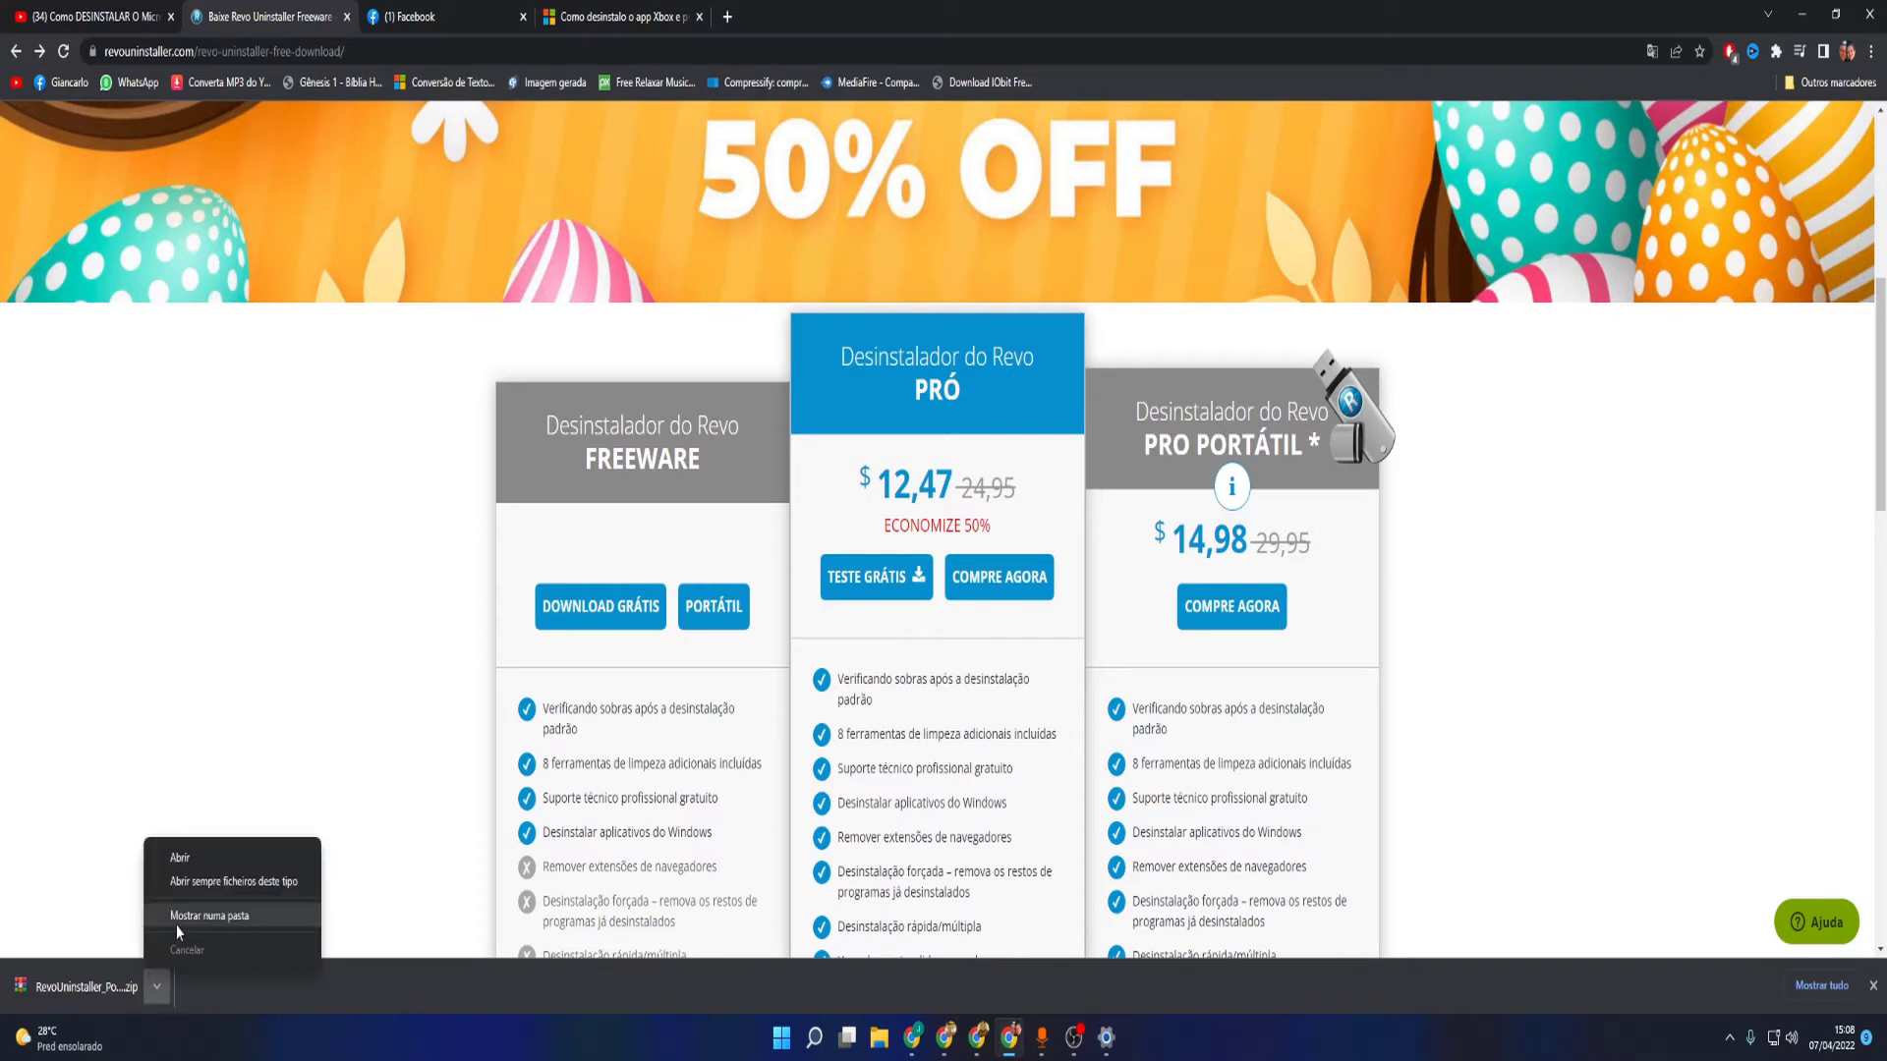
left_click(209, 916)
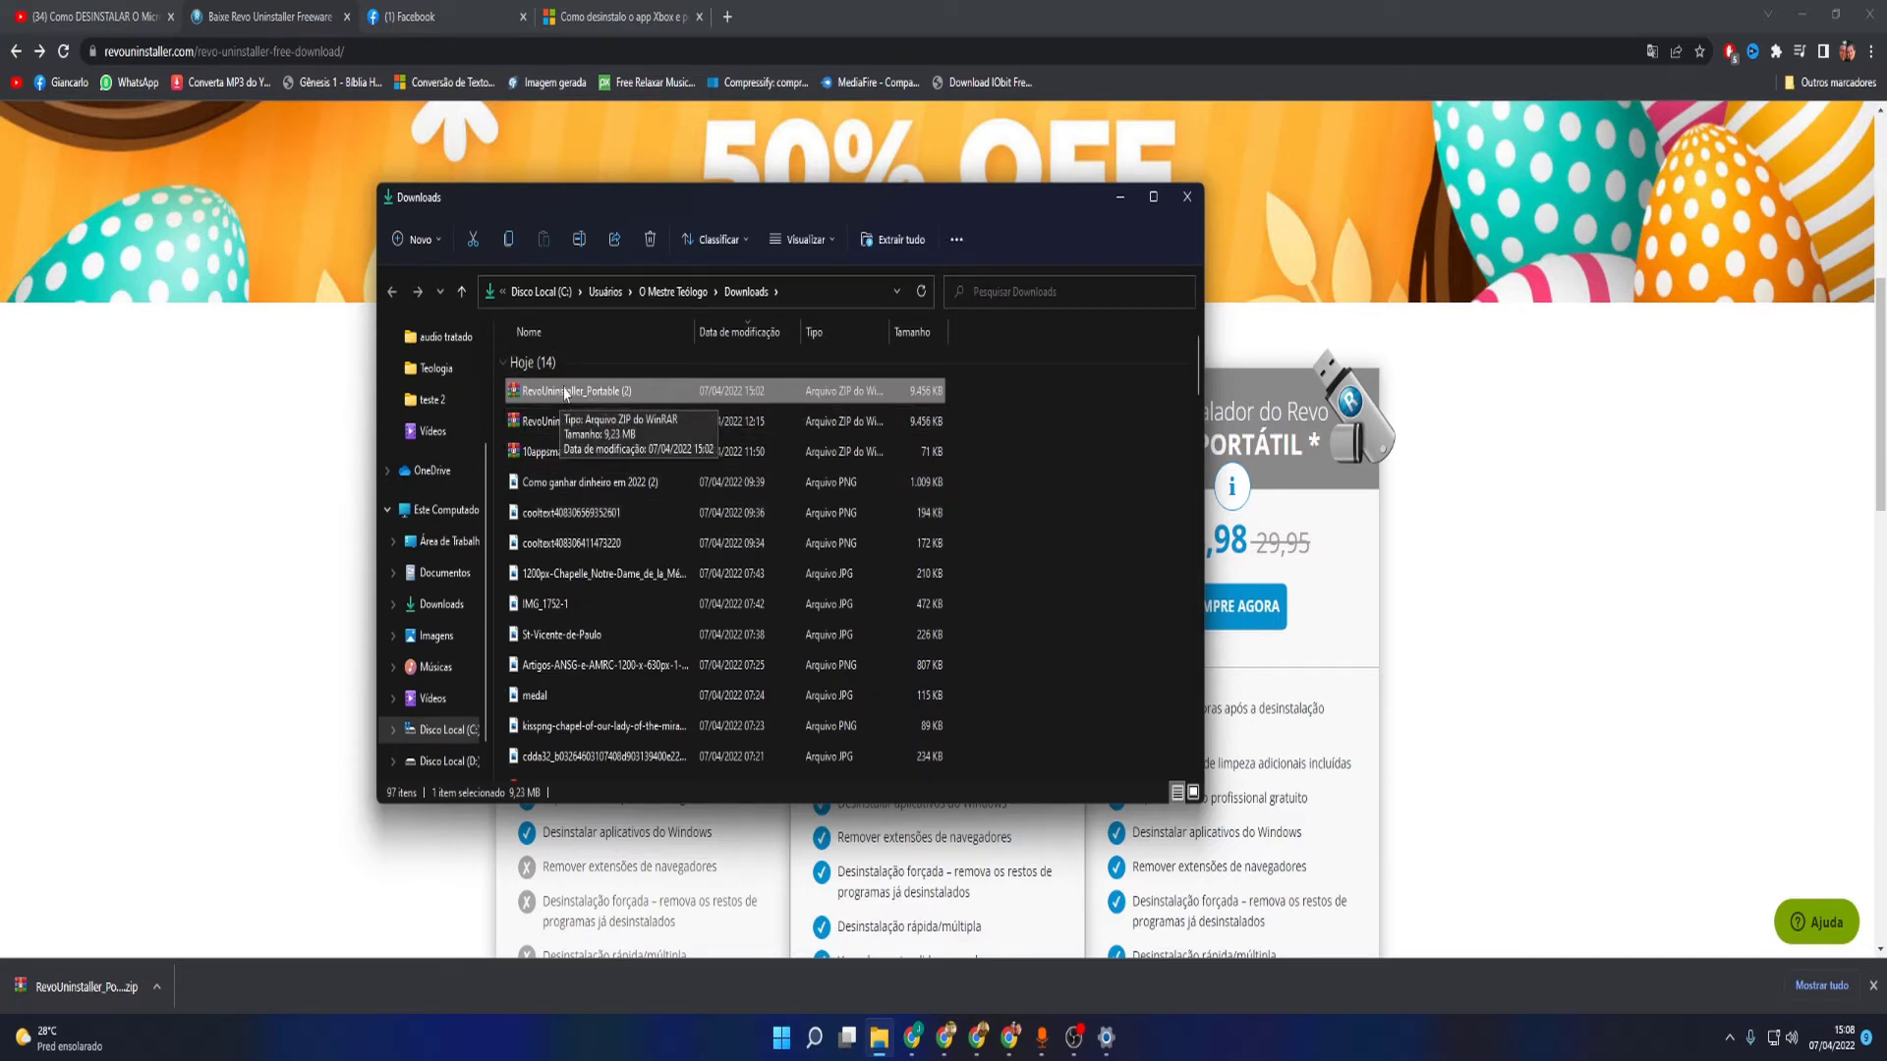
right_click(566, 392)
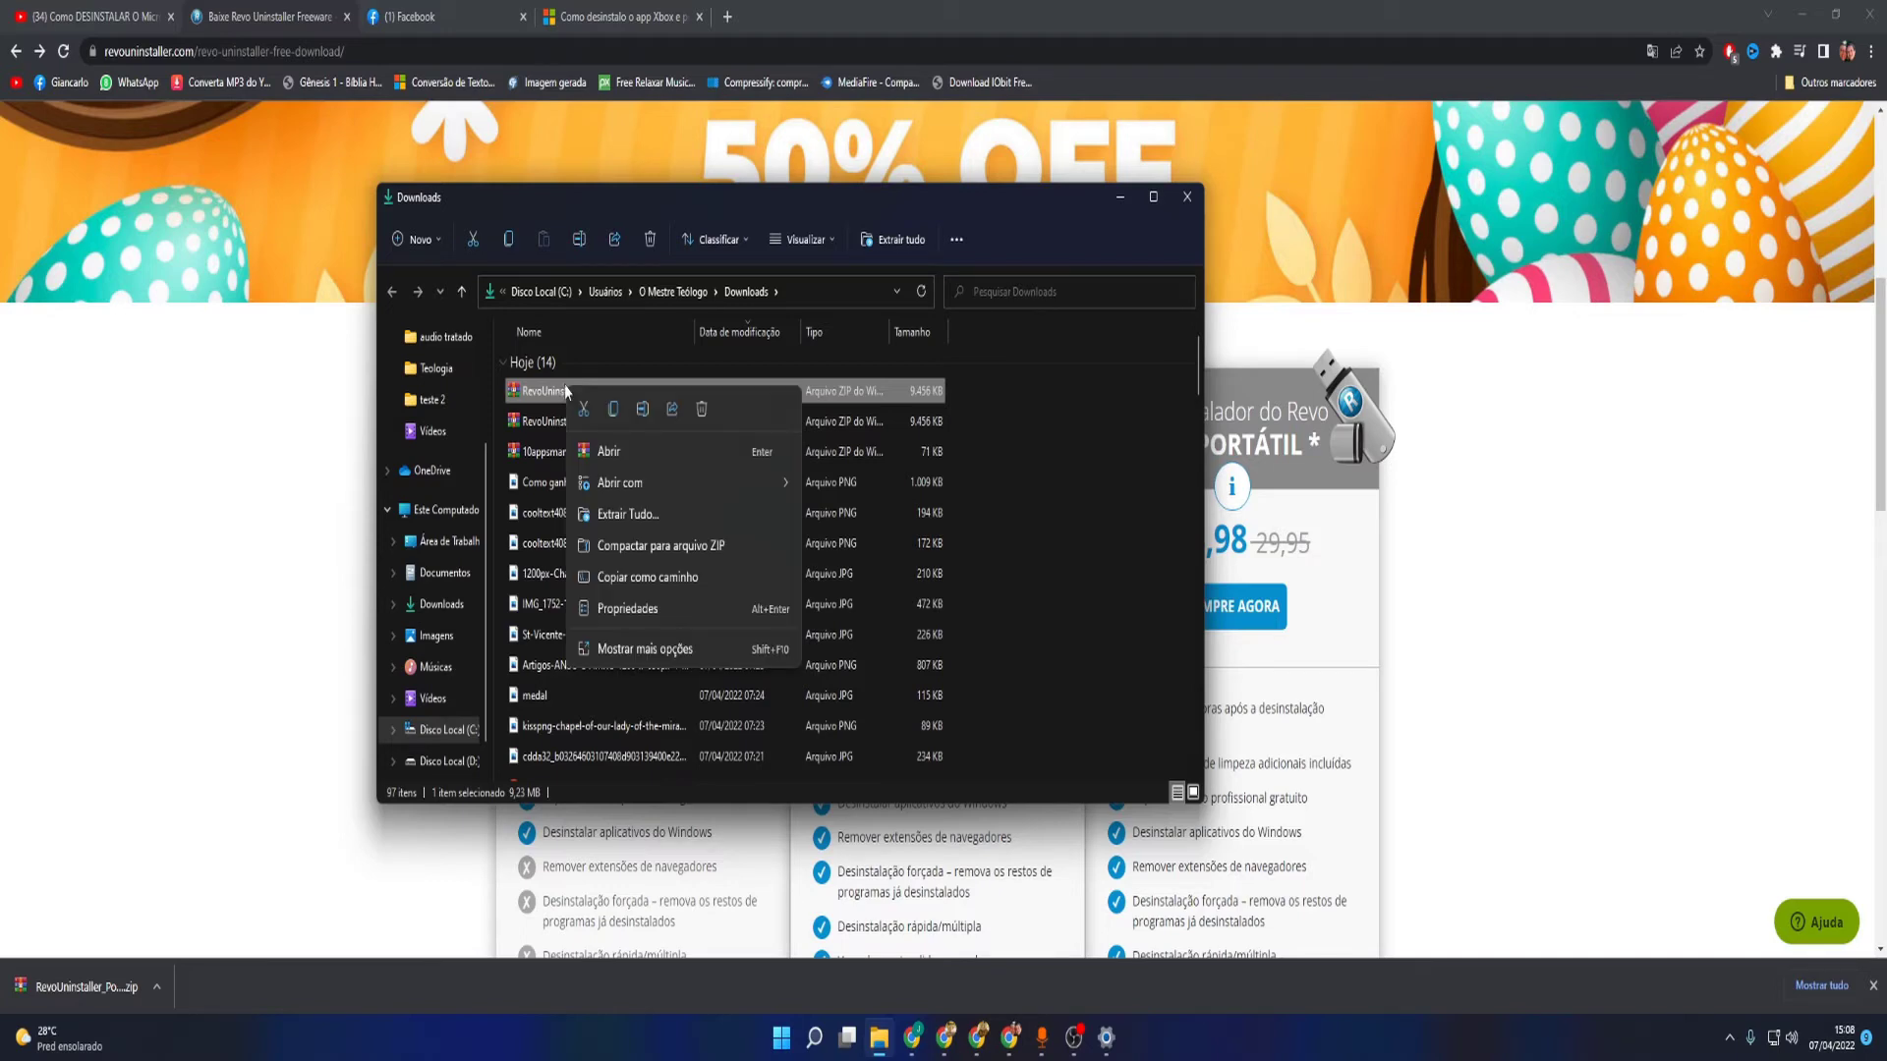
left_click(541, 398)
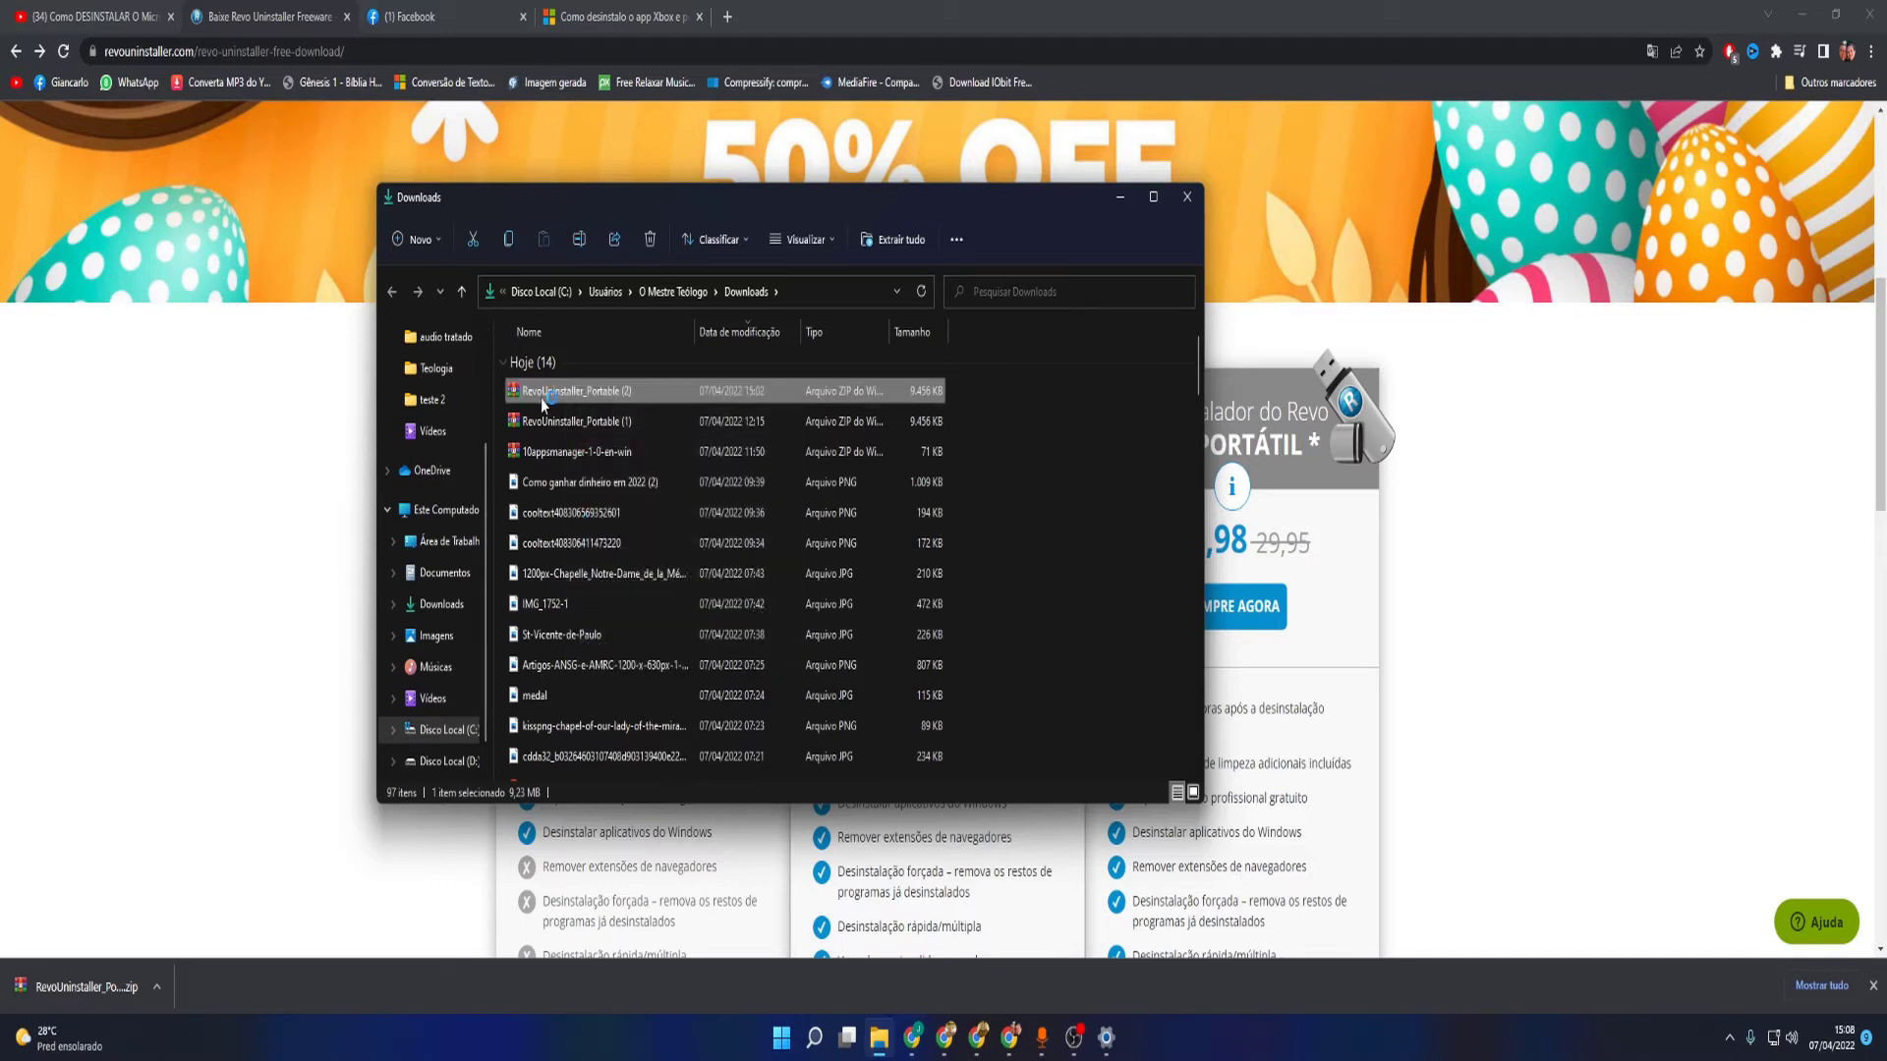
double_click(540, 398)
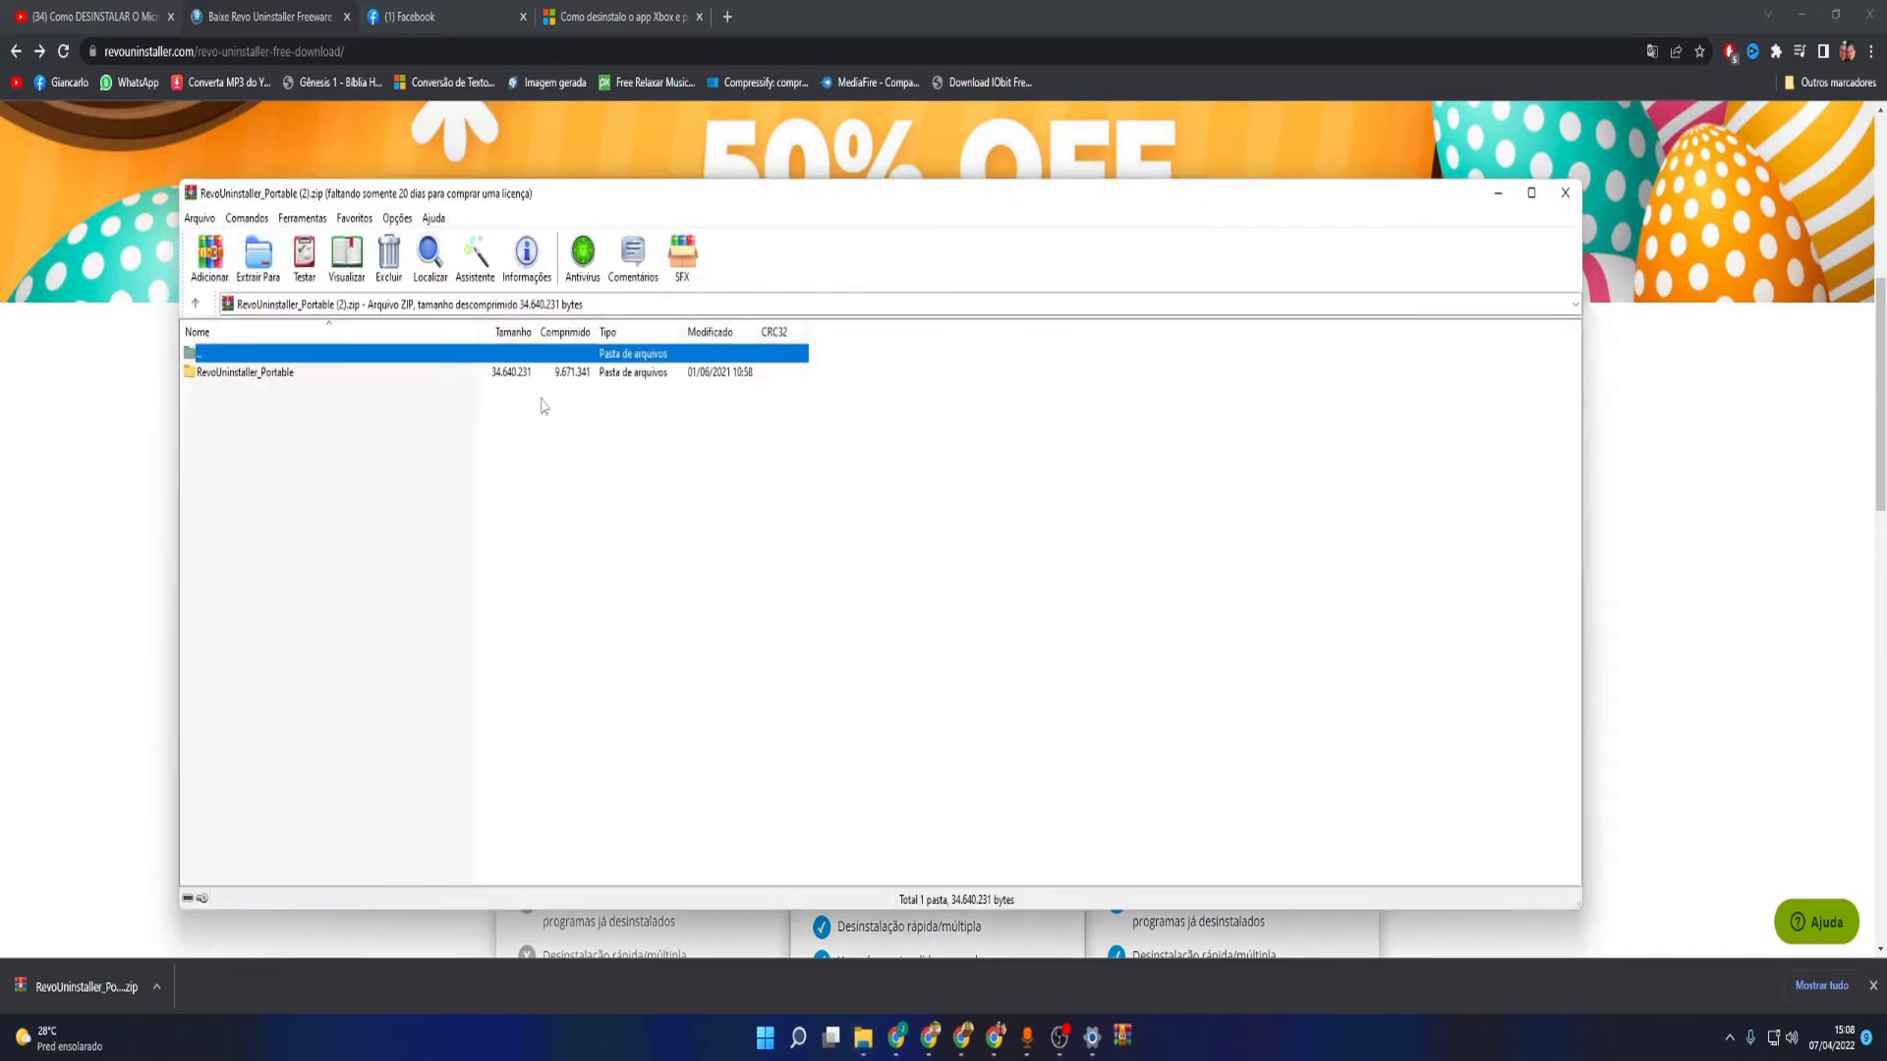
- Run RevoUPort.exe from the archive's RevoUninstaller_Portable folder, accepting the license agreement and agreeing to update the archive with the modified files
left_click(273, 391)
double_click(272, 379)
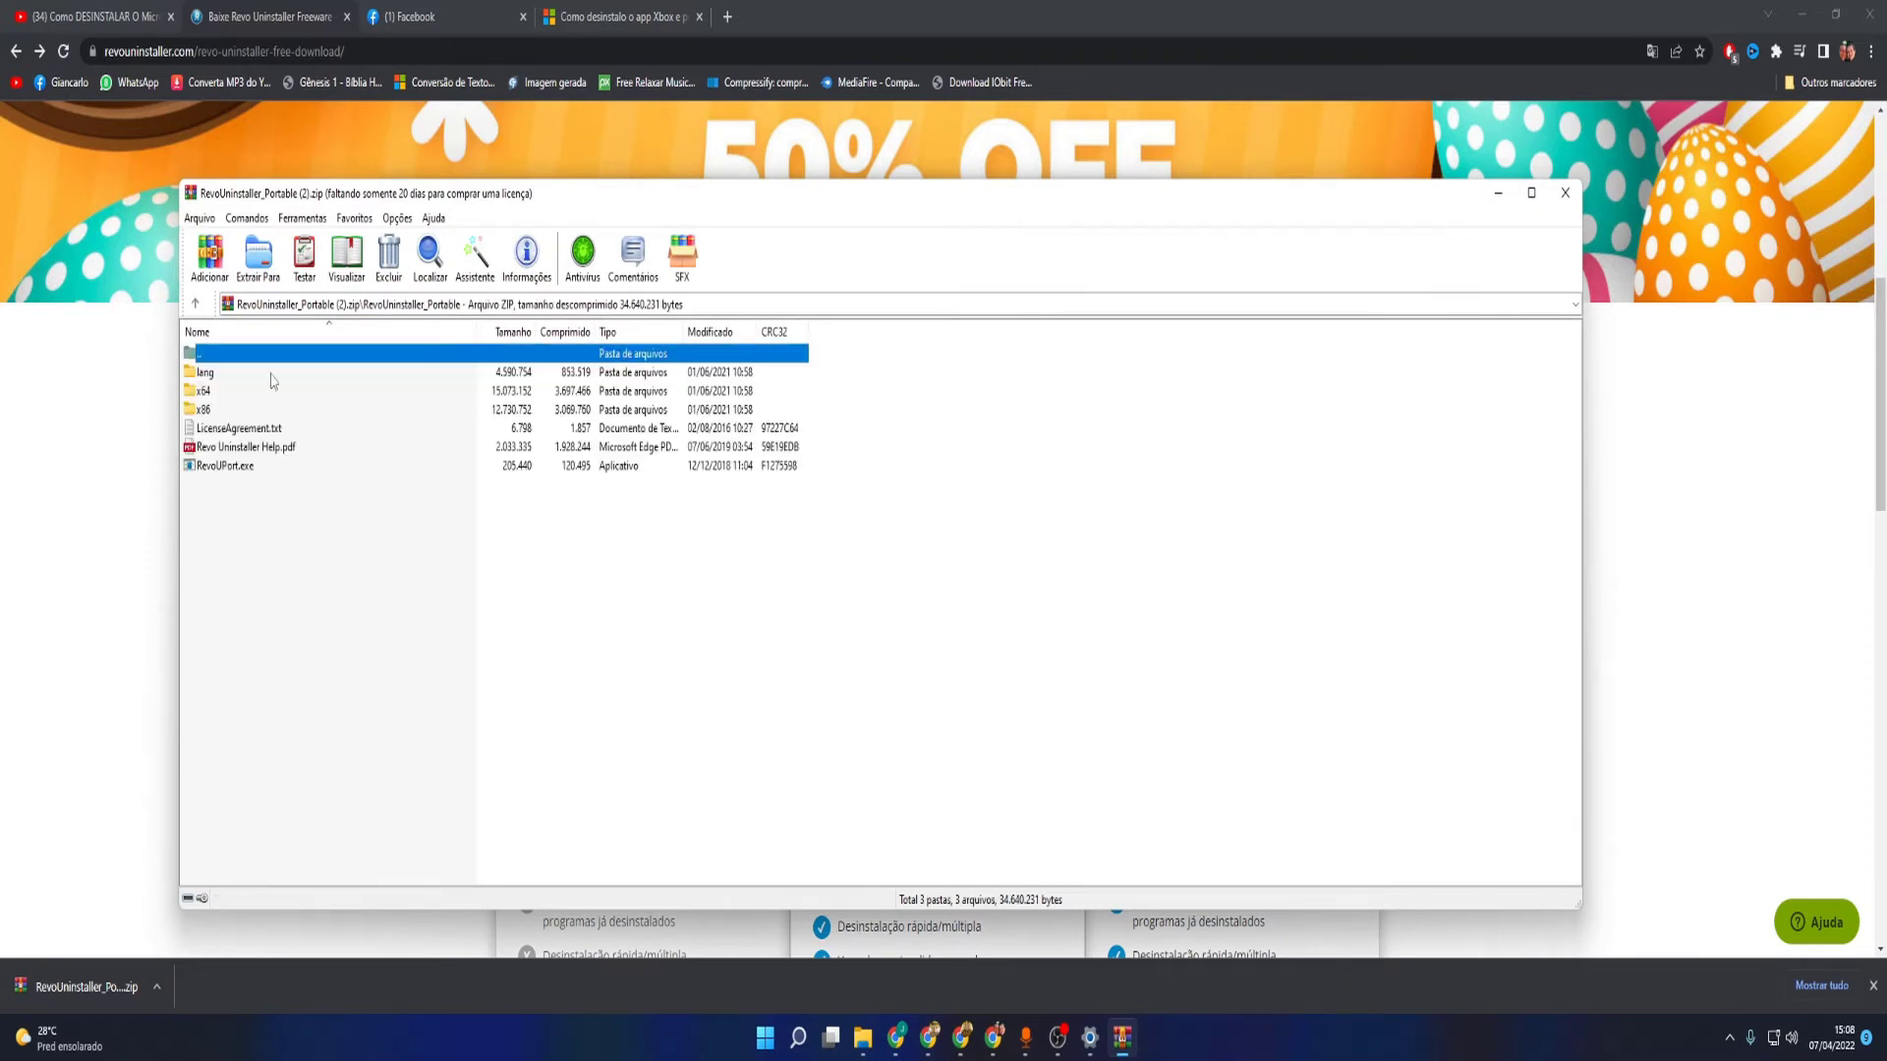
double_click(231, 469)
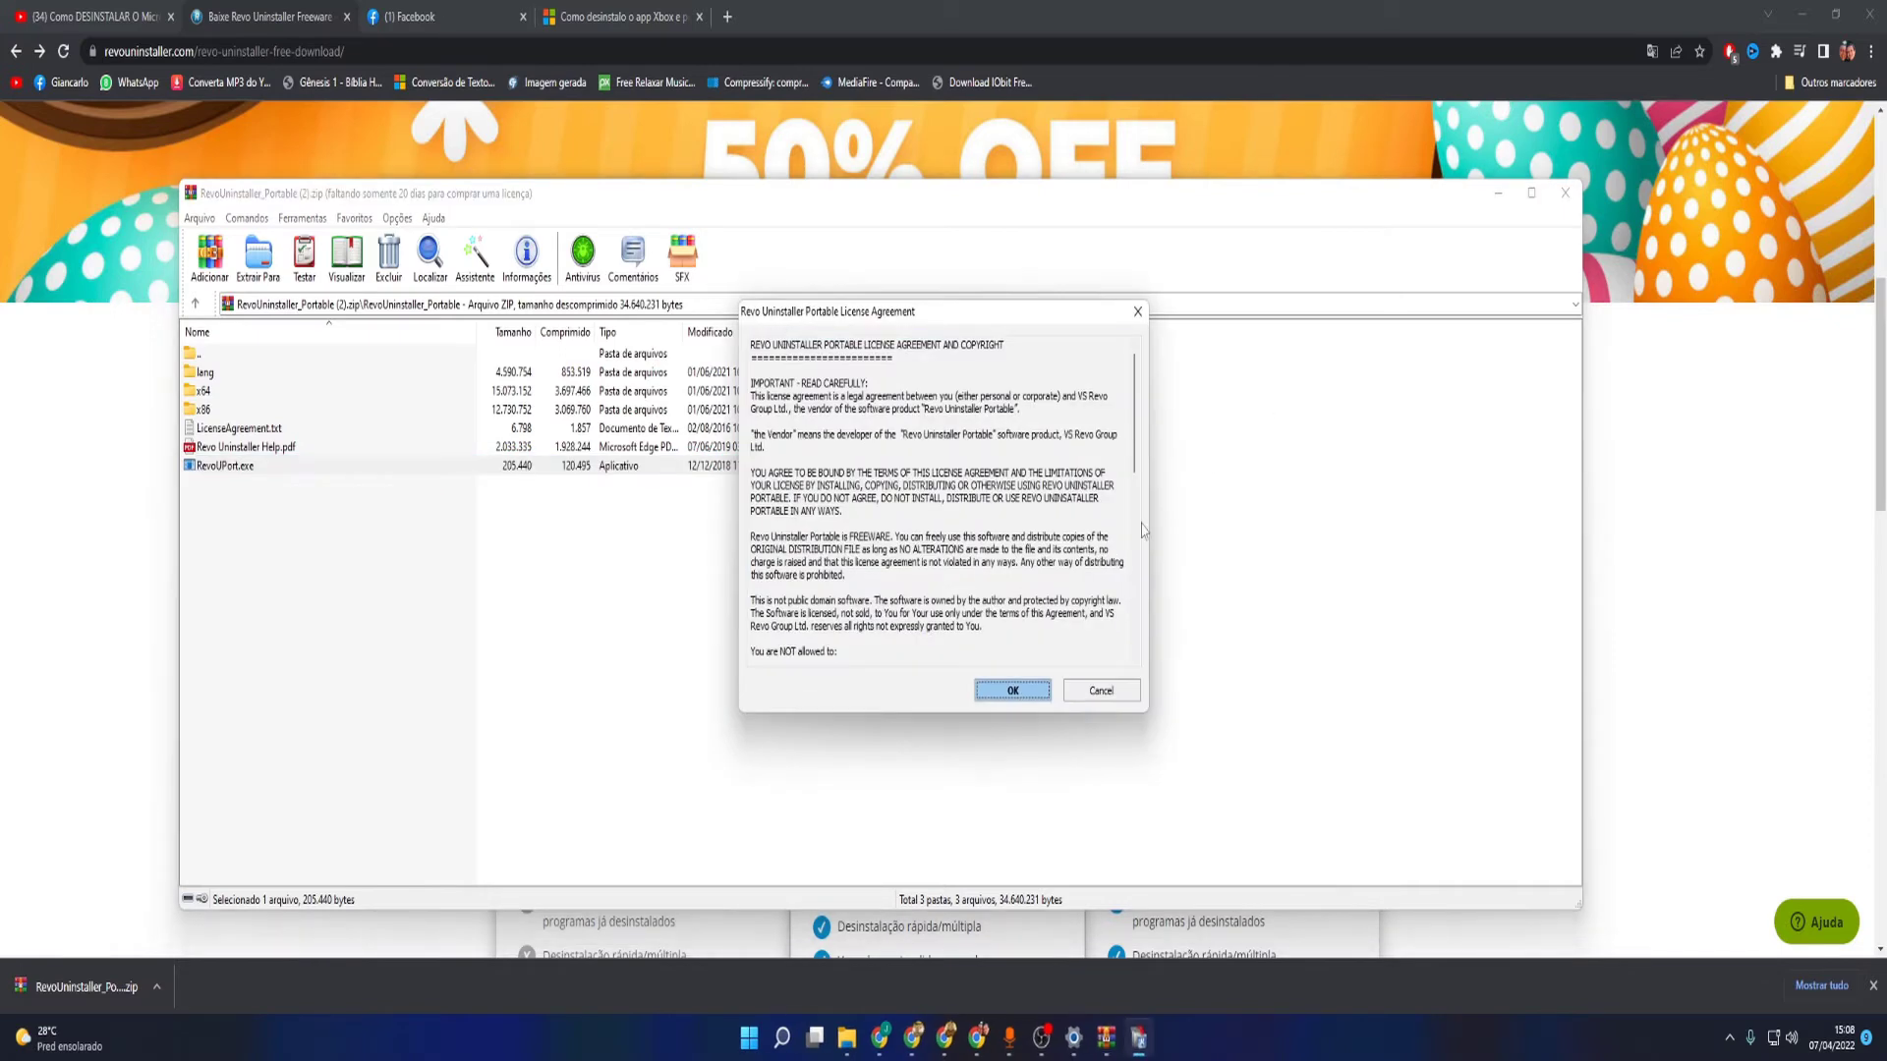
left_click(1013, 692)
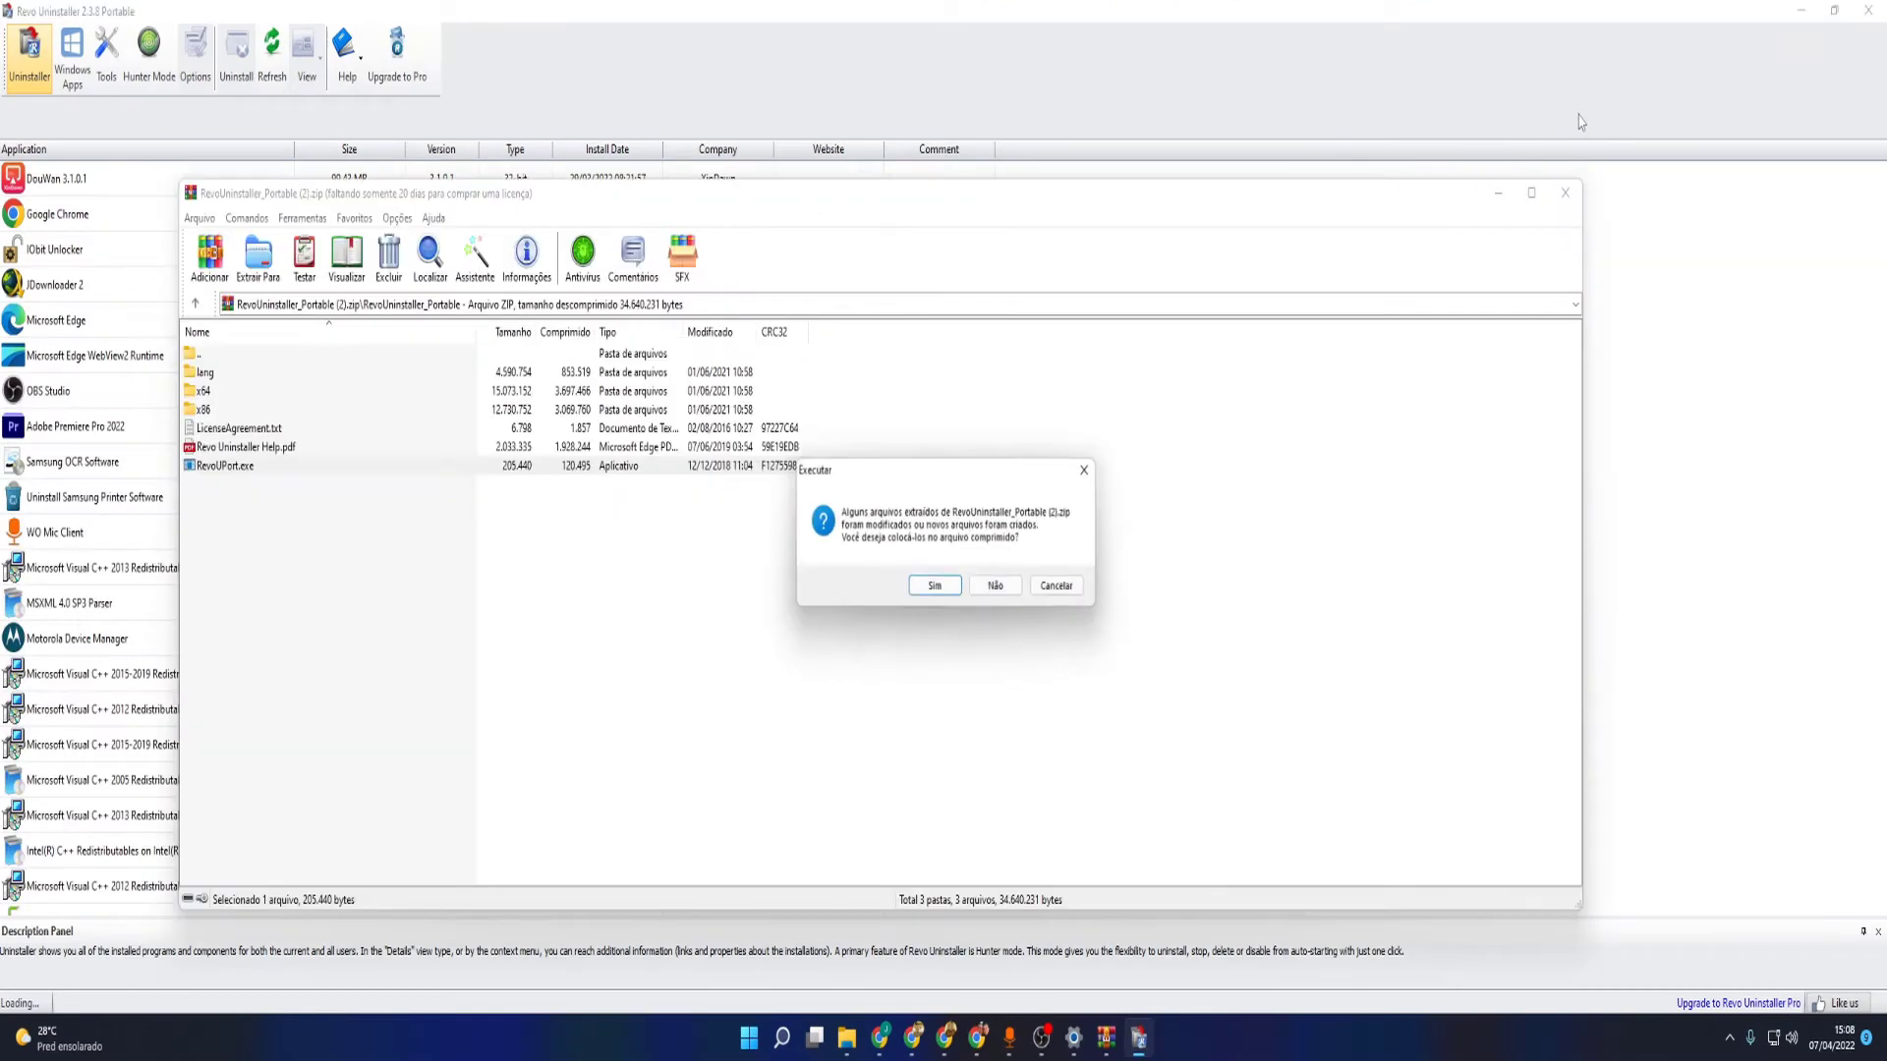
left_click(955, 590)
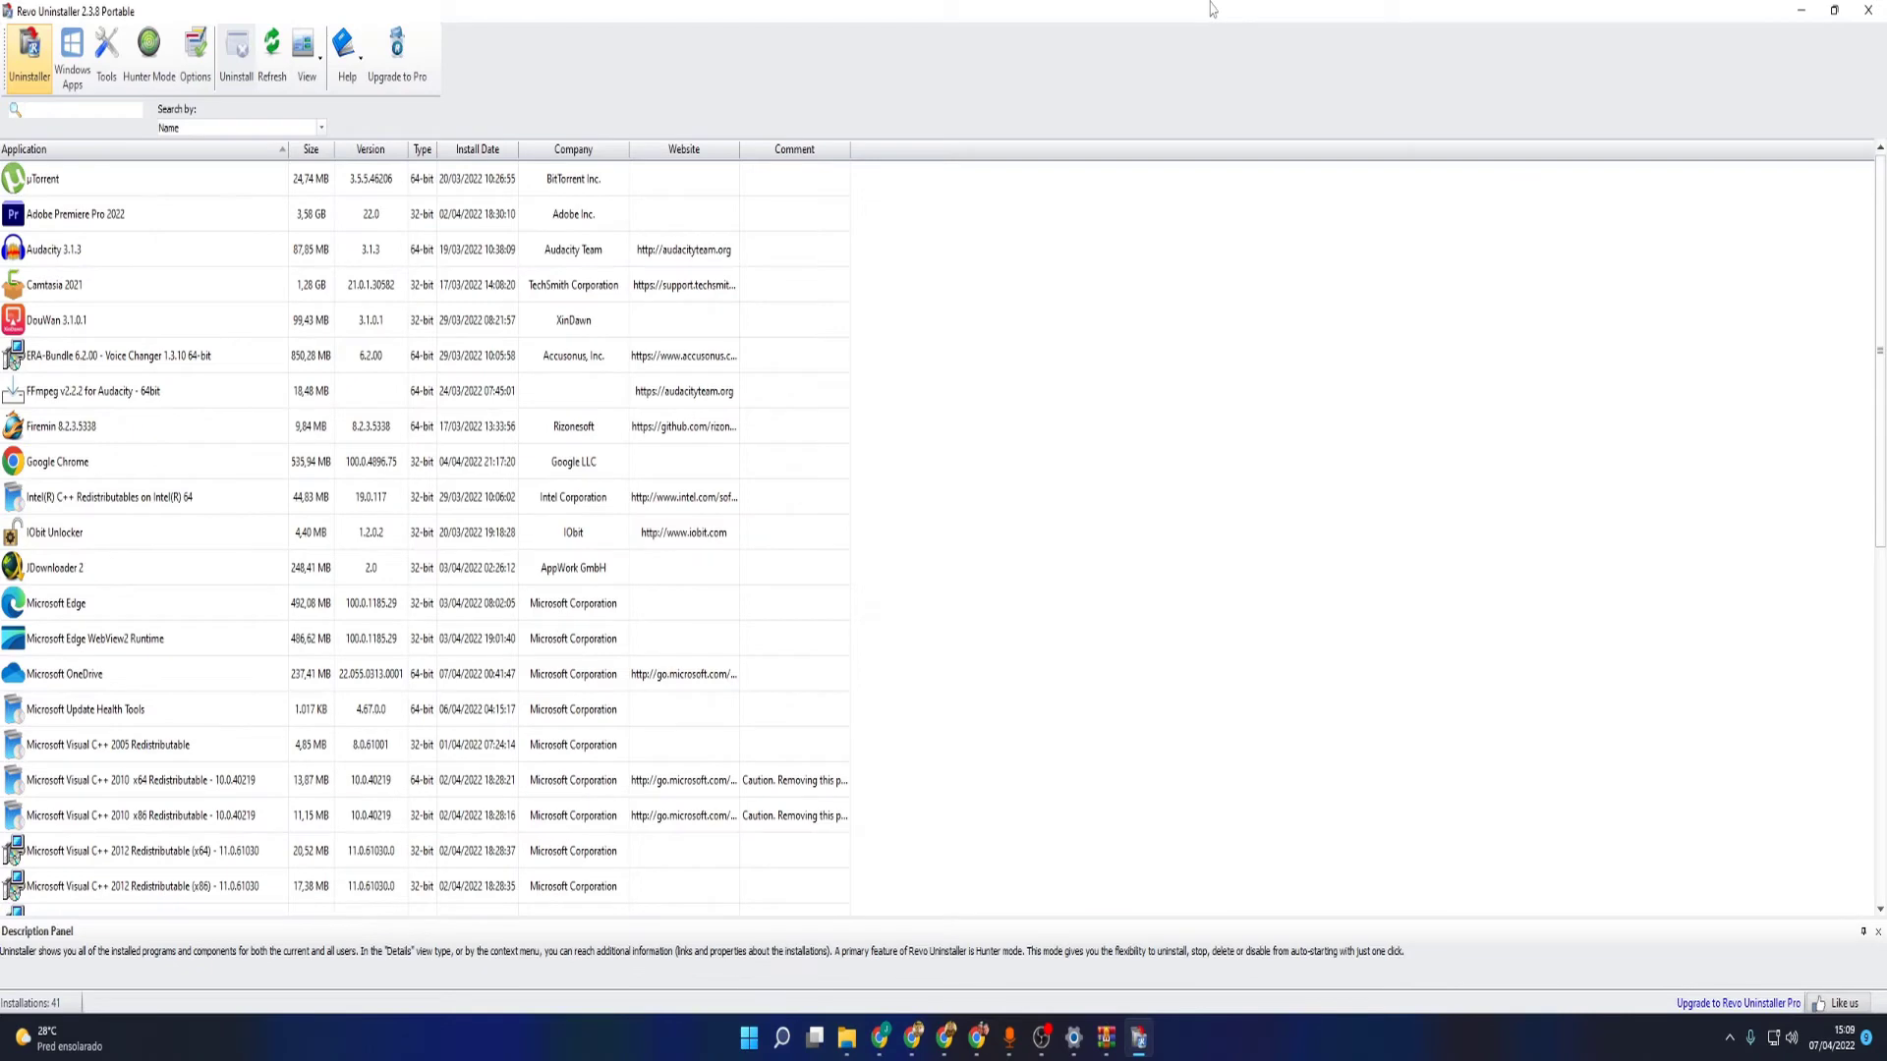
- Restore and narrow the Revo Uninstaller window, and look through the list of installed Windows apps
left_click_drag(1218, 8, 1193, 145)
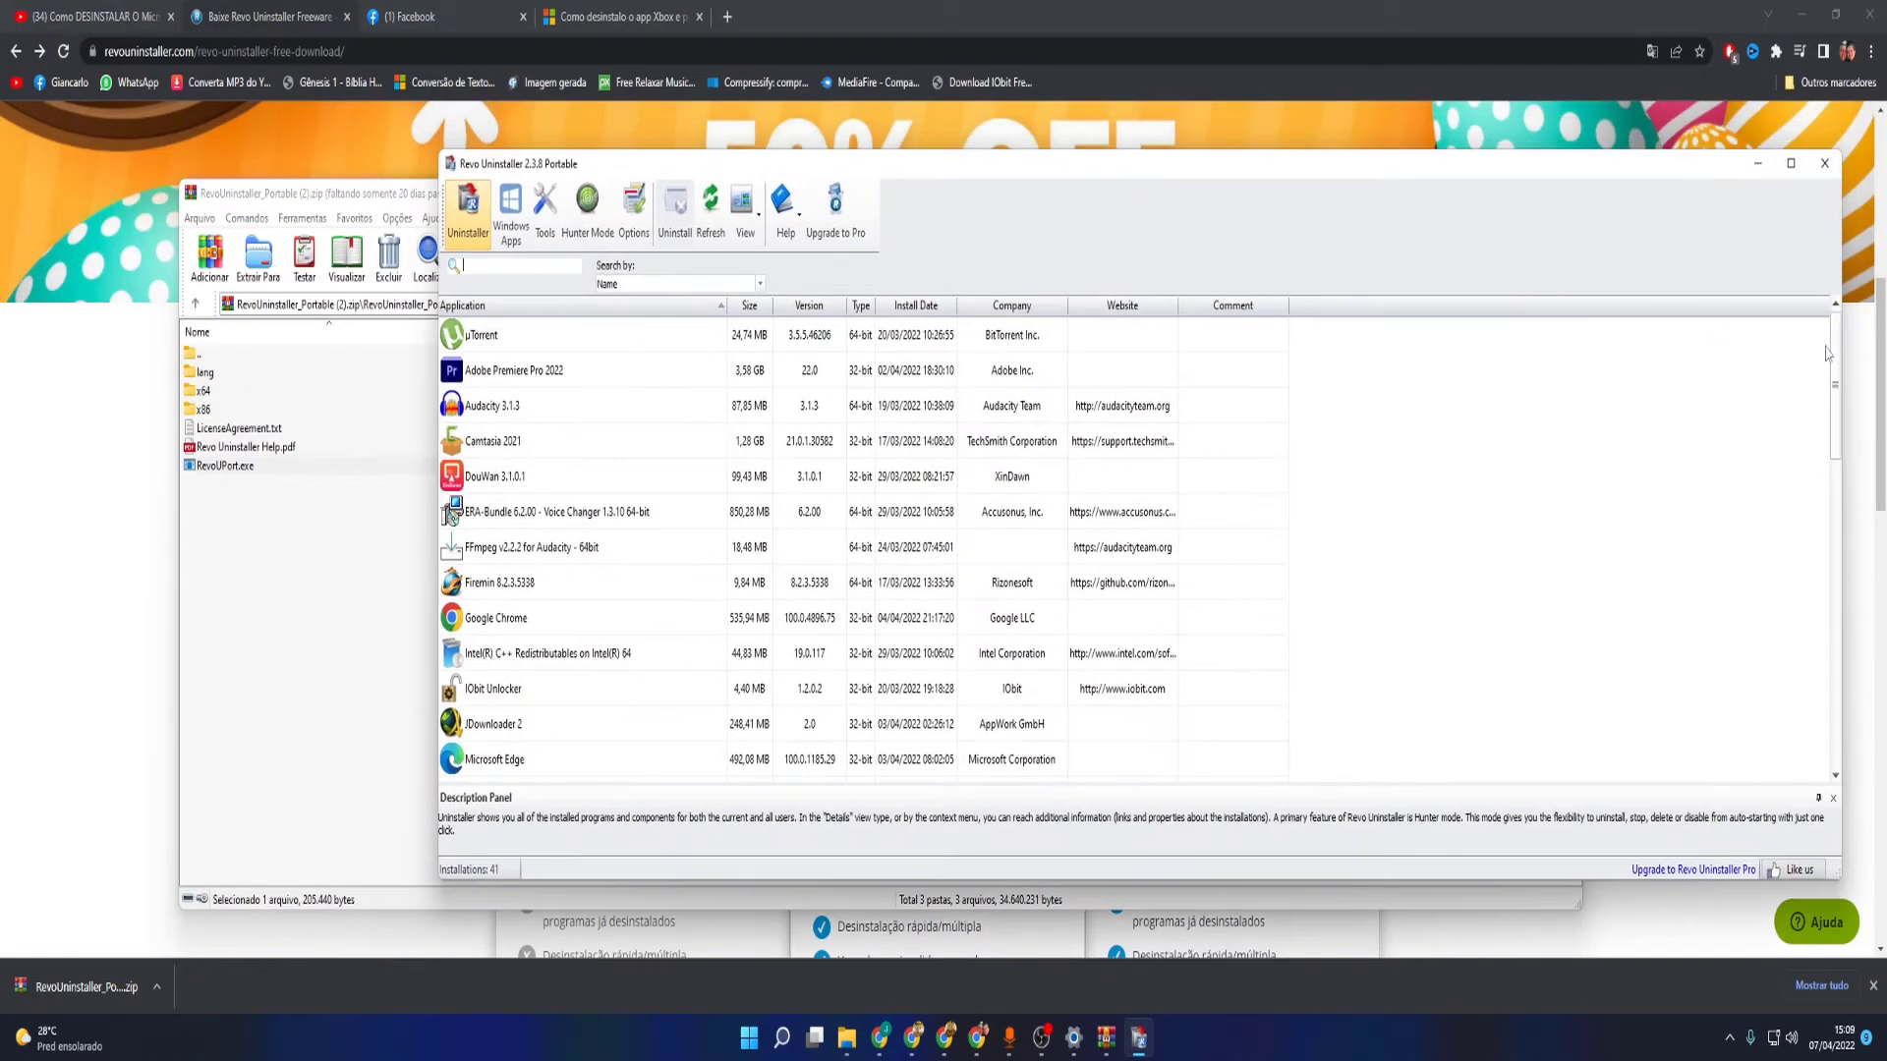
left_click_drag(1844, 249, 1148, 368)
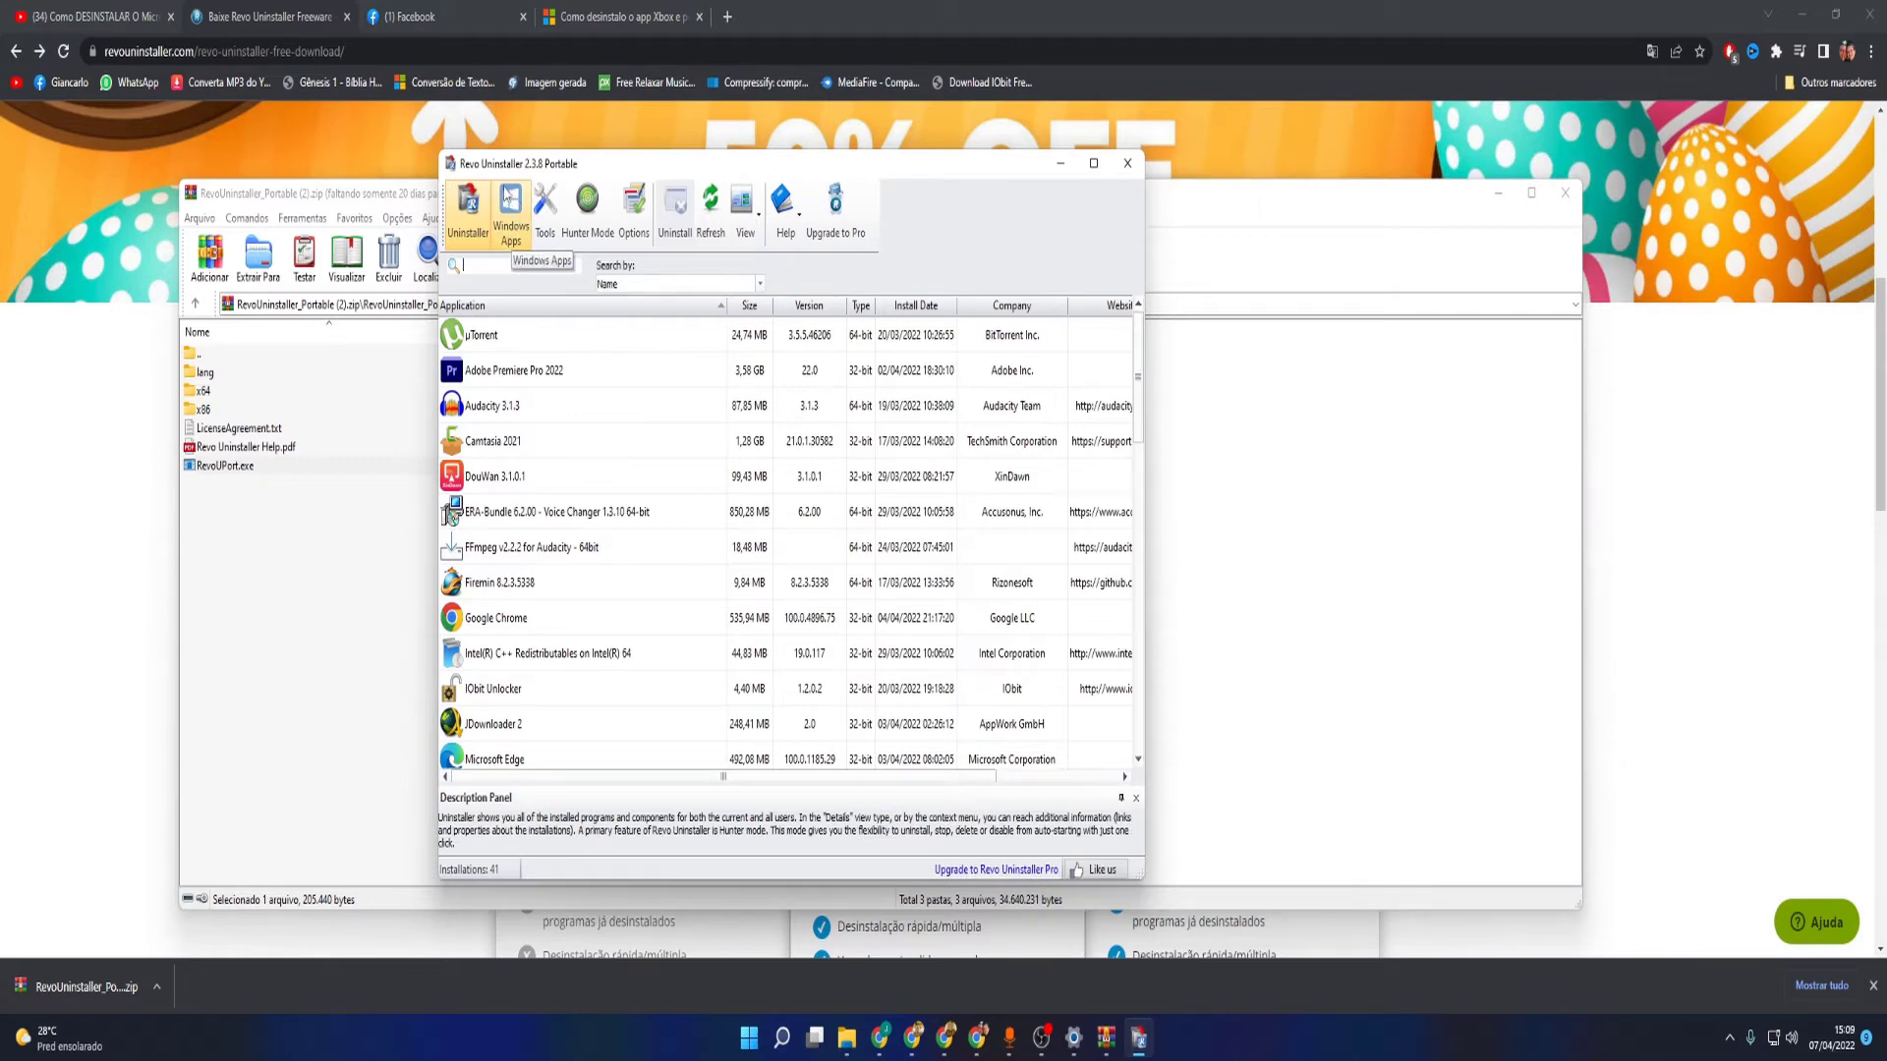
left_click(508, 197)
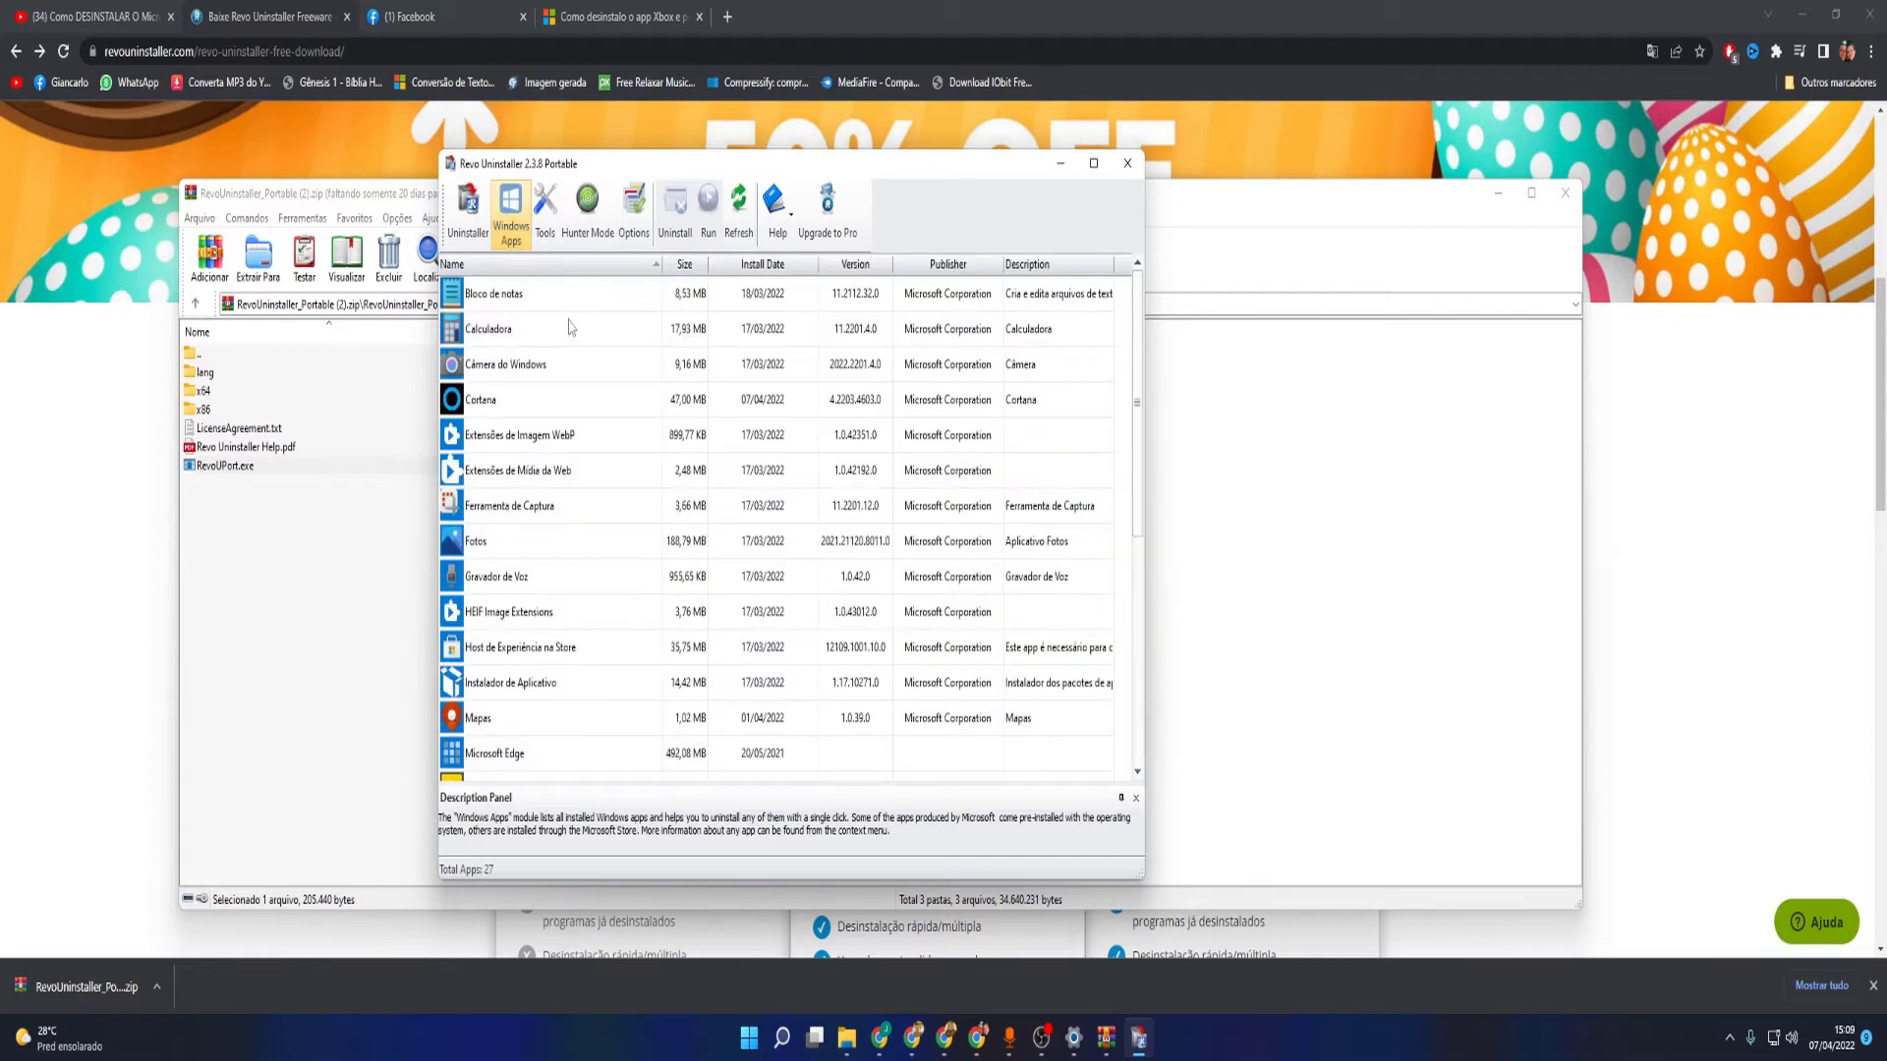
scroll(570, 327, "down", 5)
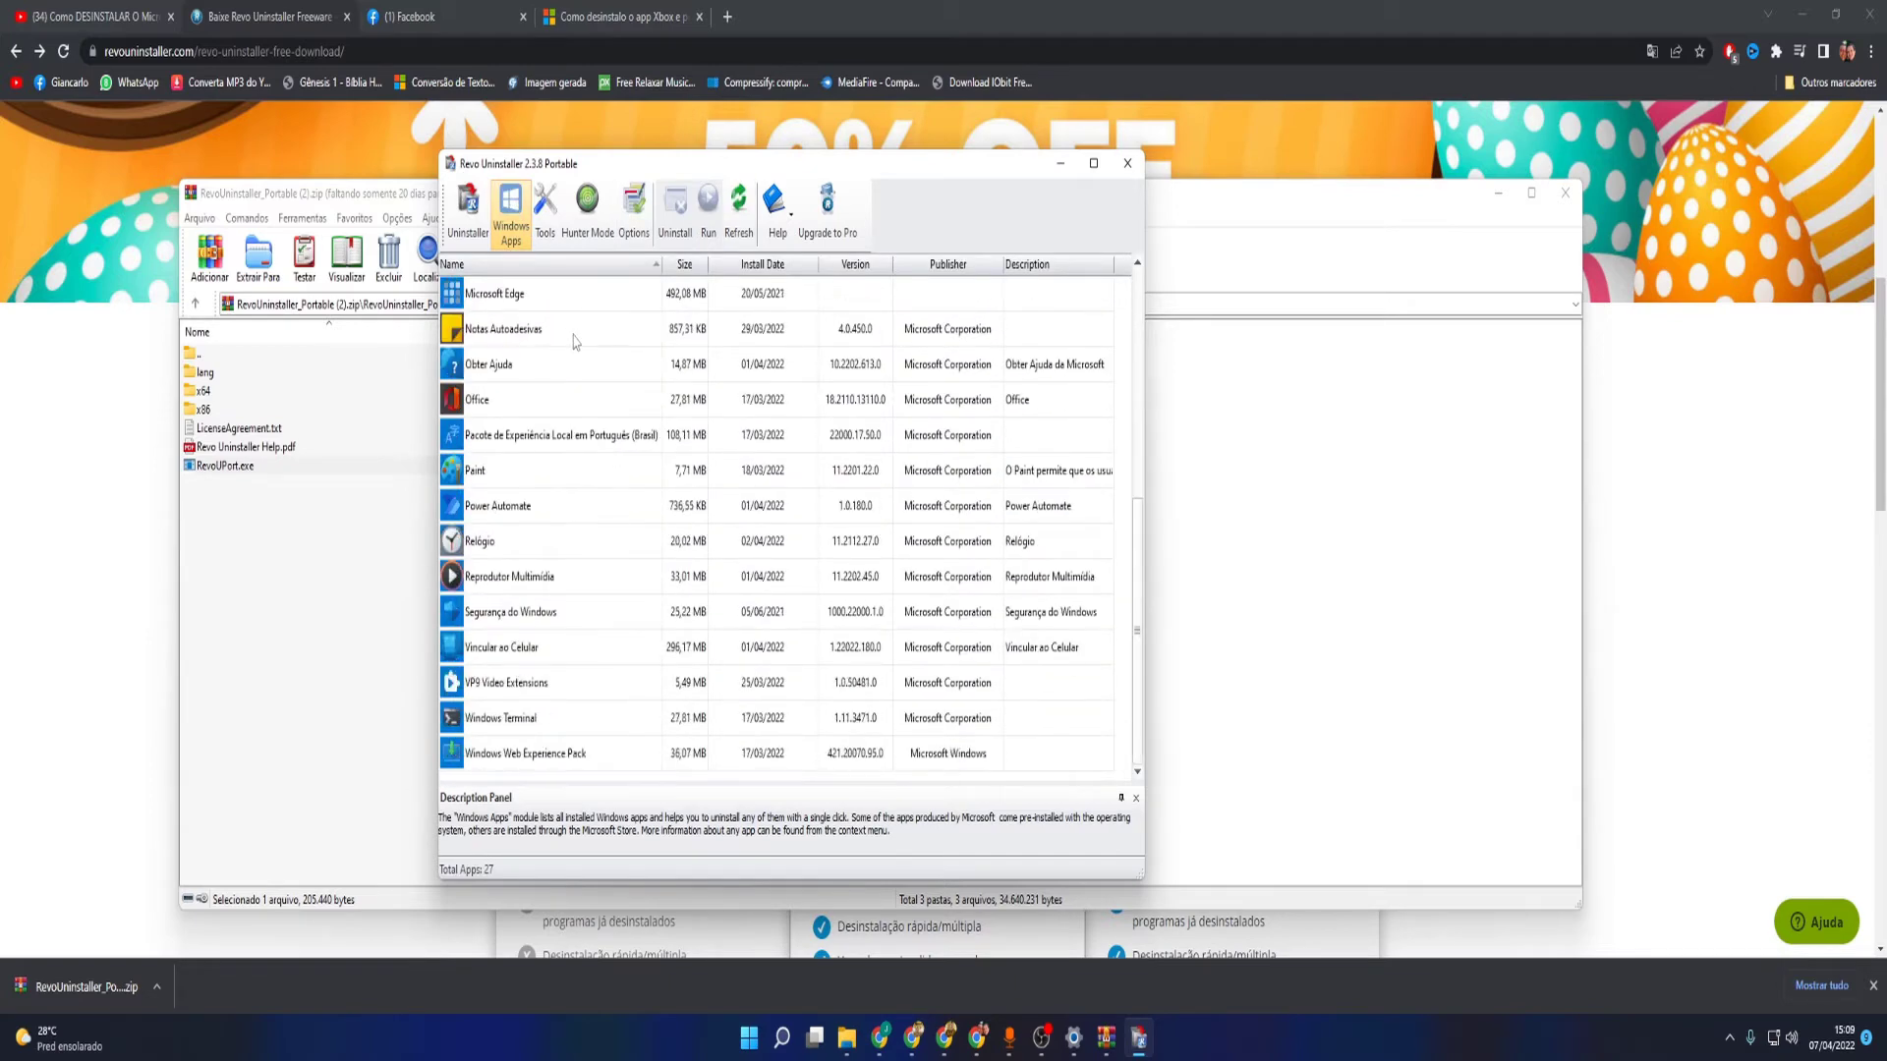
scroll(590, 683, "up", 5)
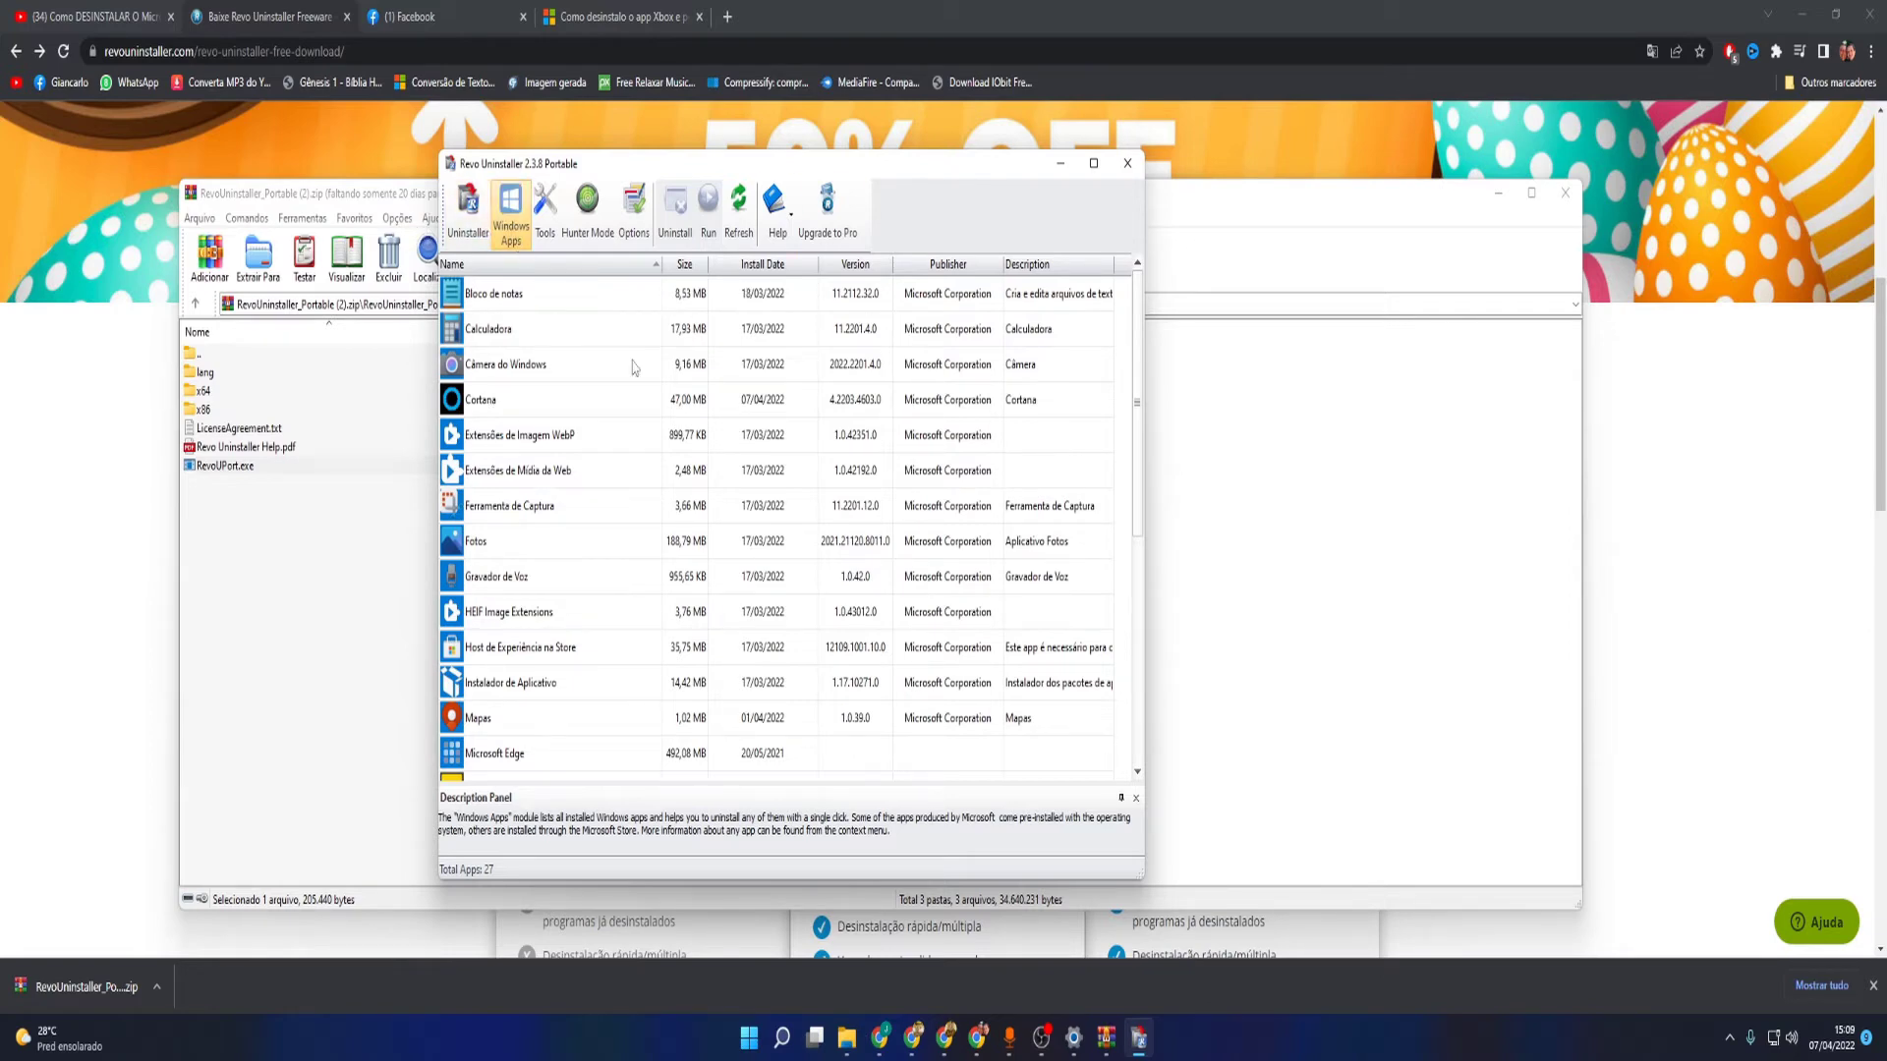
- Filter the installed programs by "ed" and start uninstalling Microsoft Edge with a system restore point made first
left_click(469, 236)
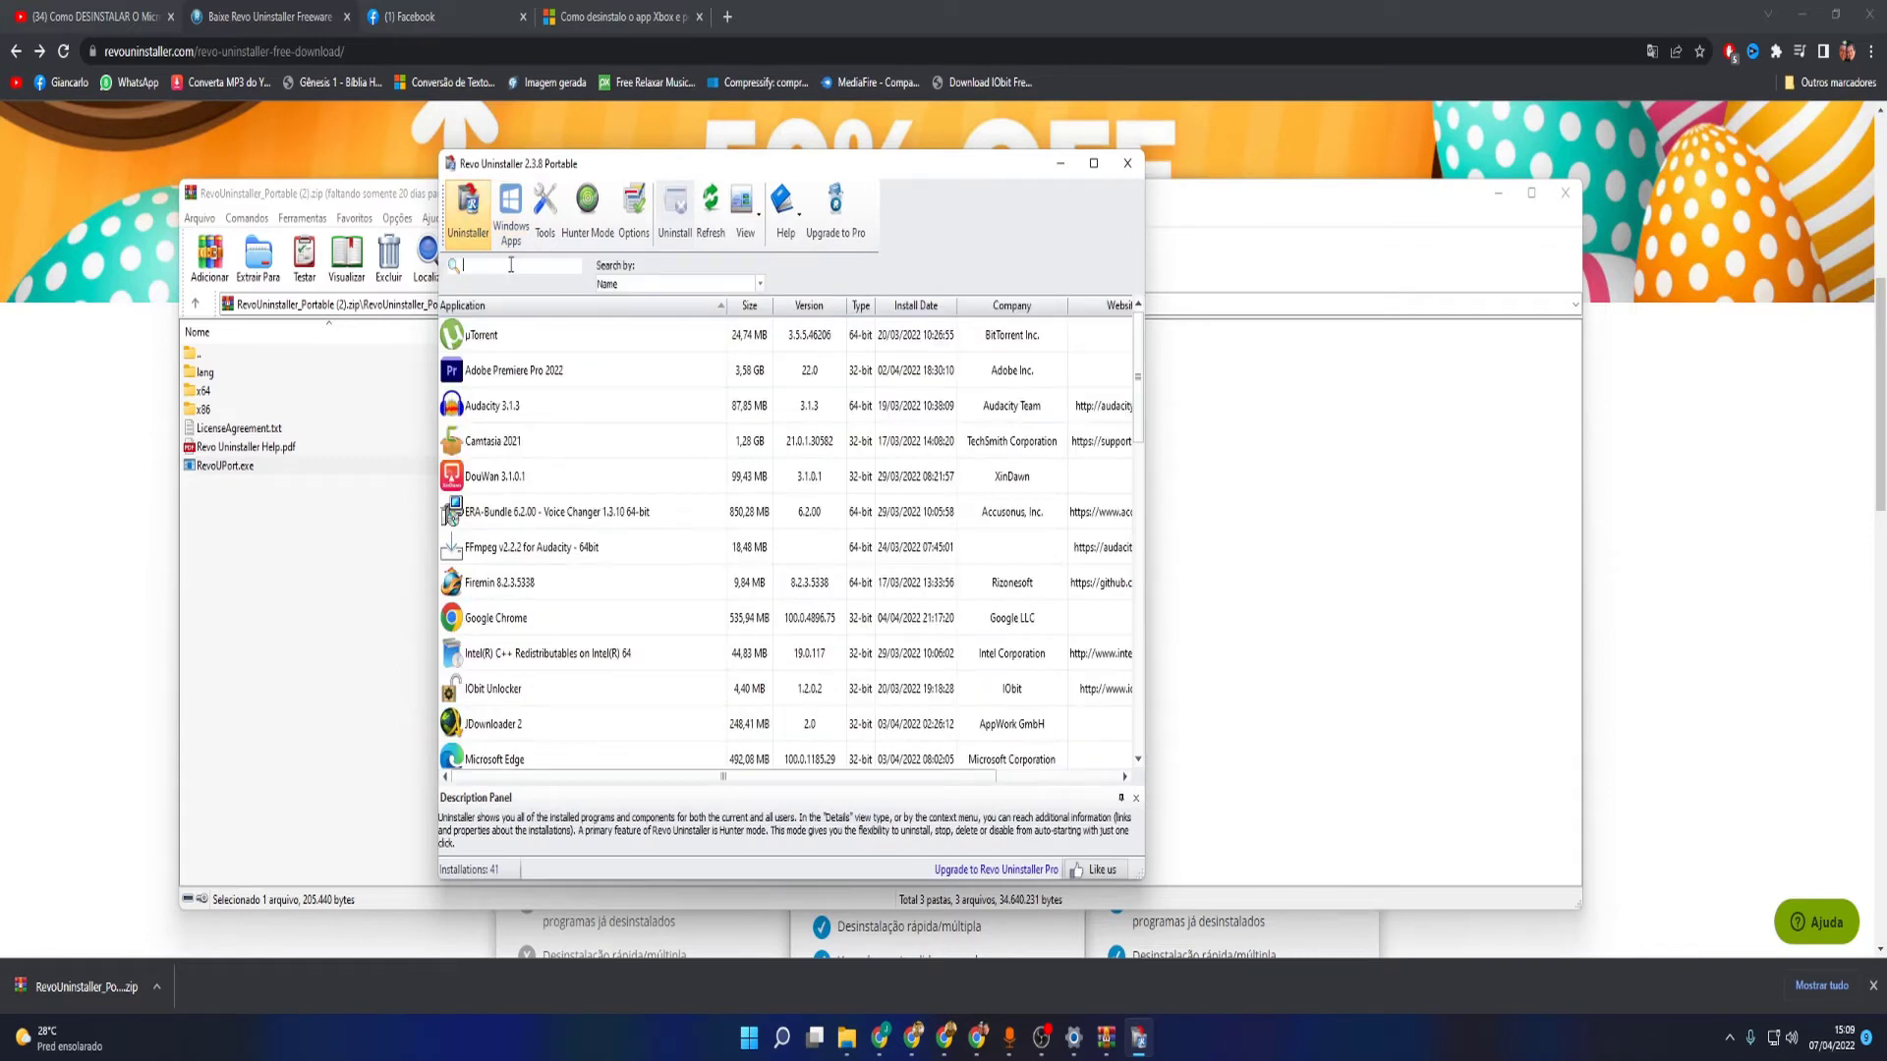
type("ed")
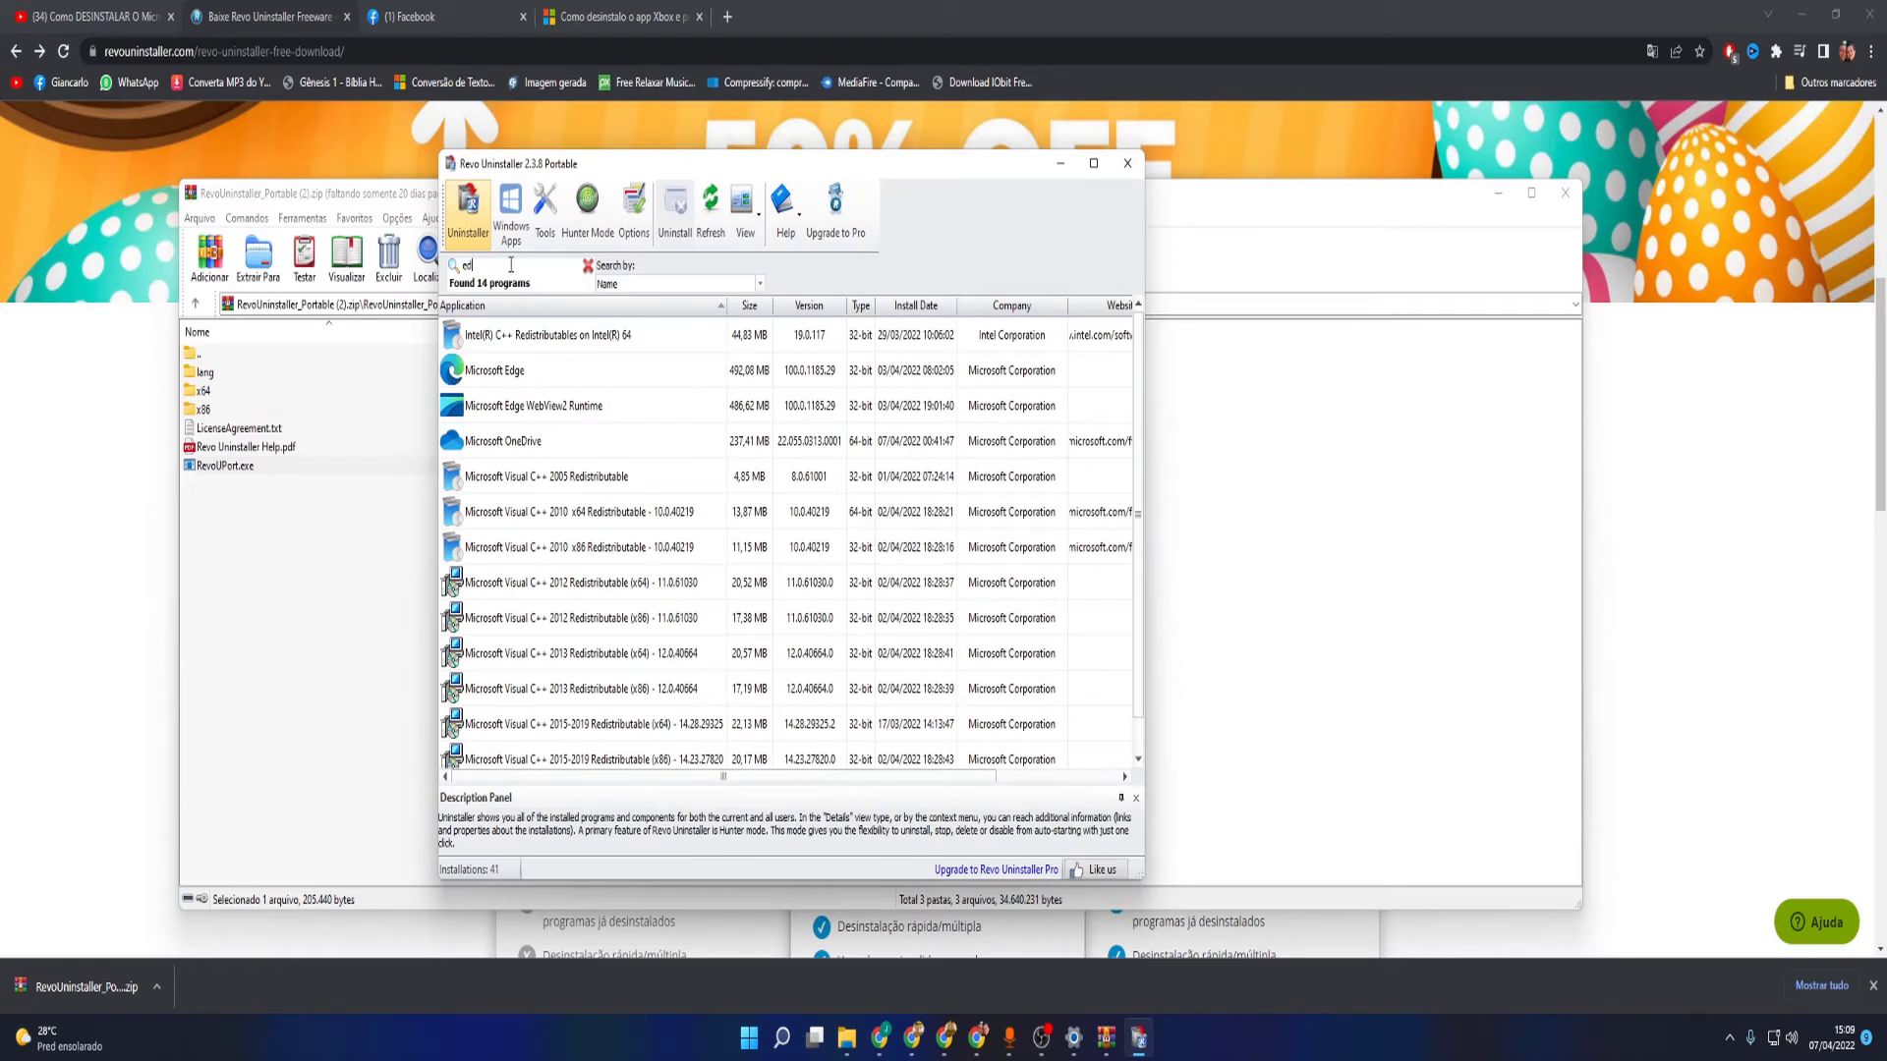
left_click(480, 371)
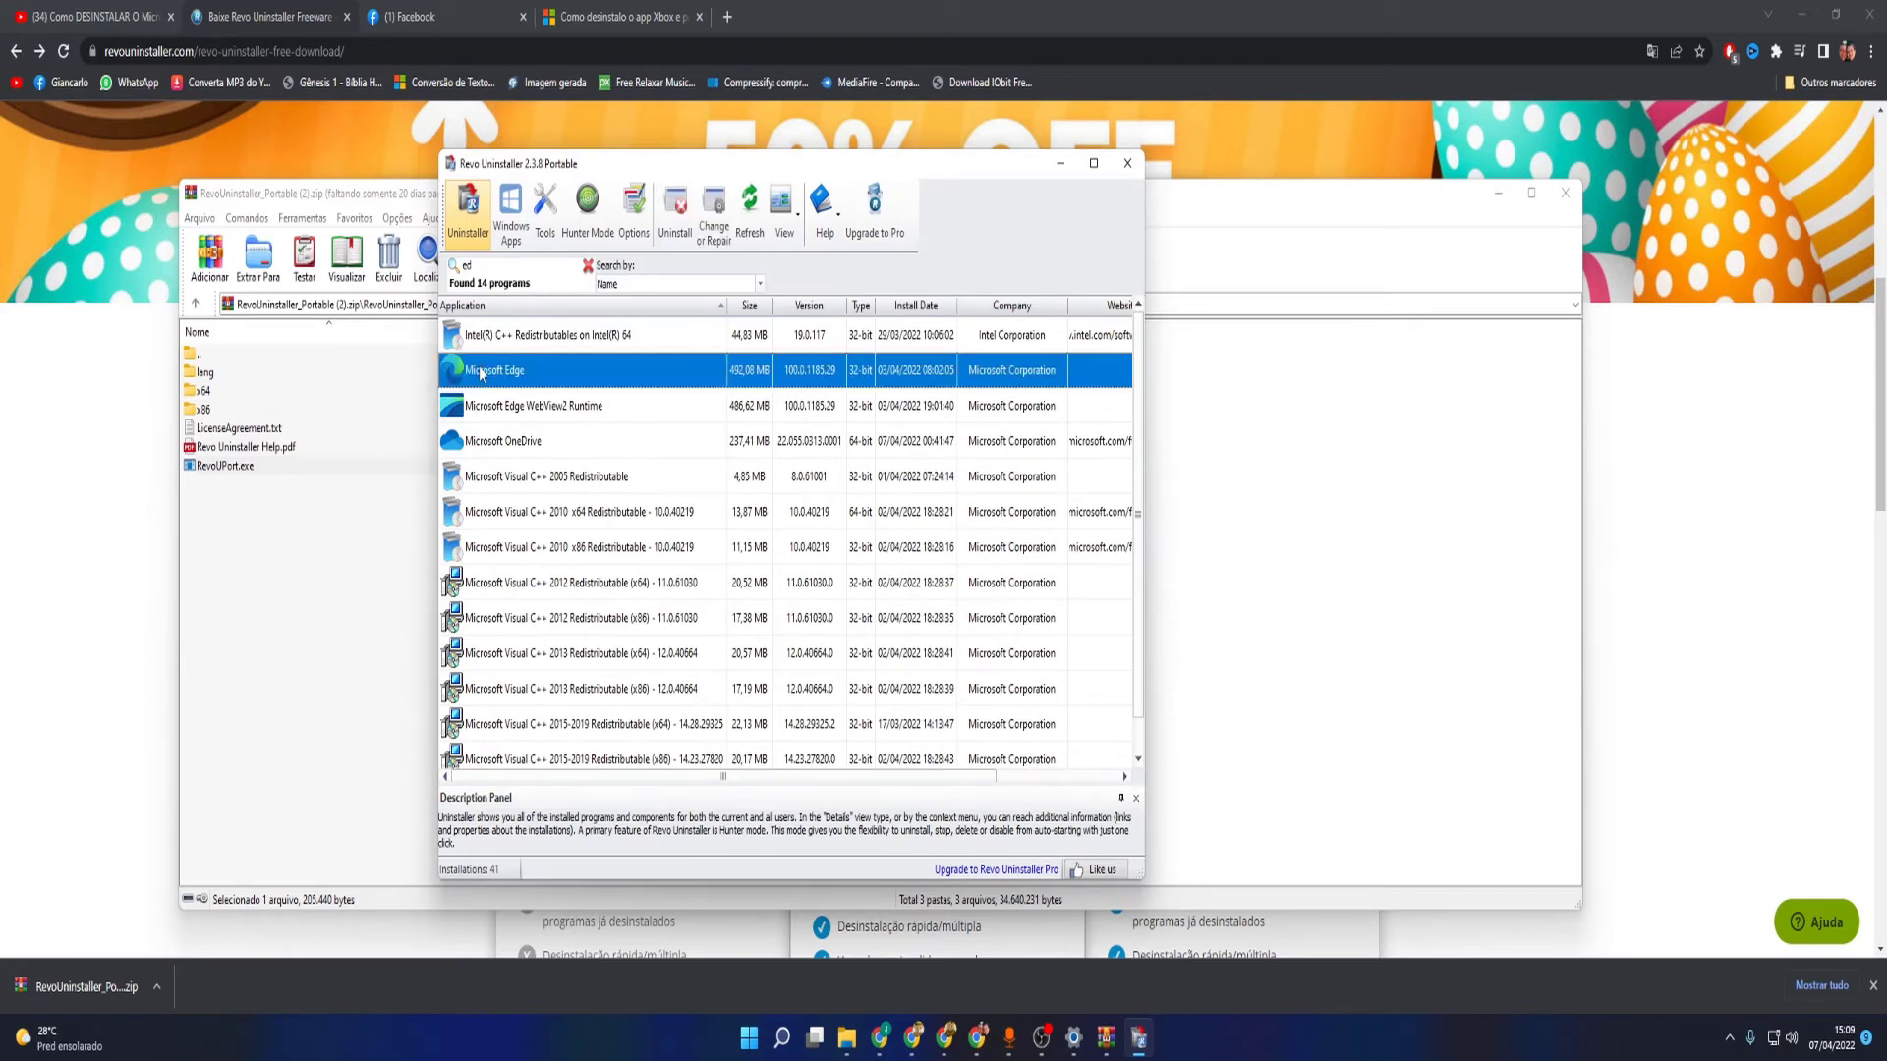
right_click(481, 373)
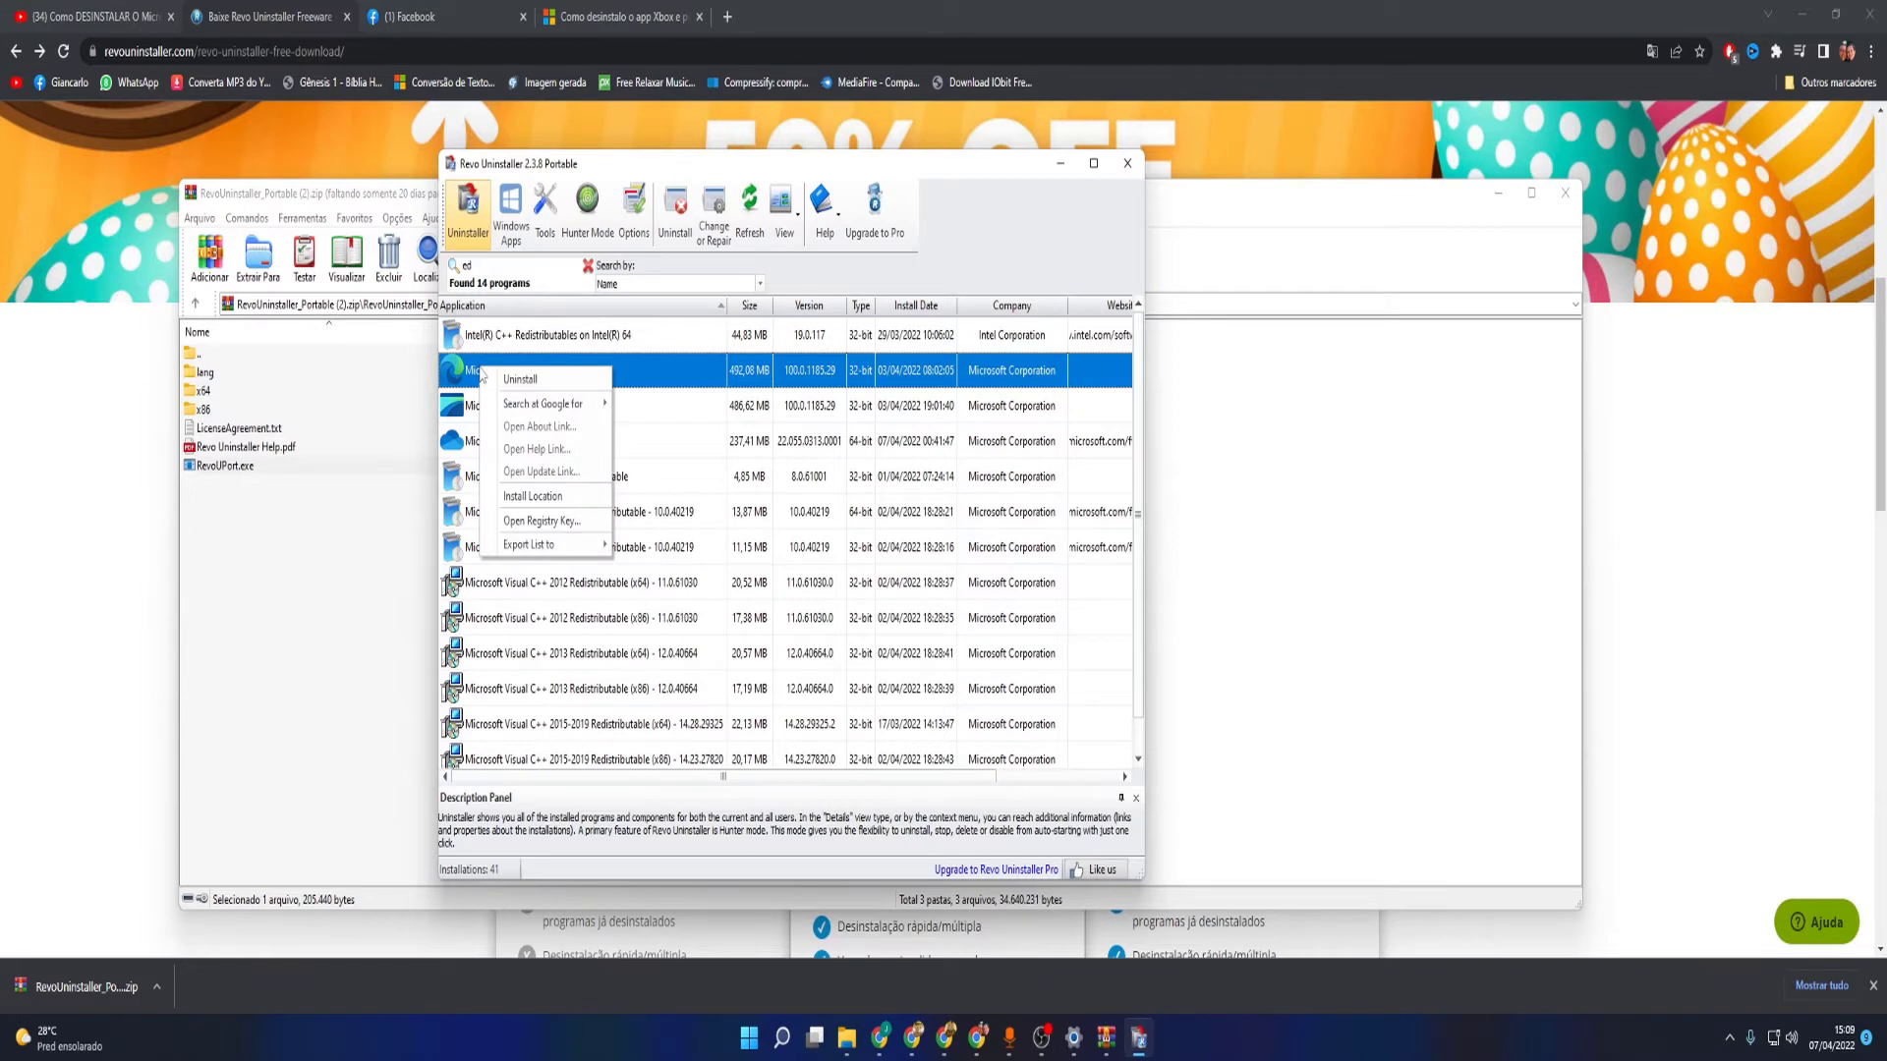
left_click(544, 381)
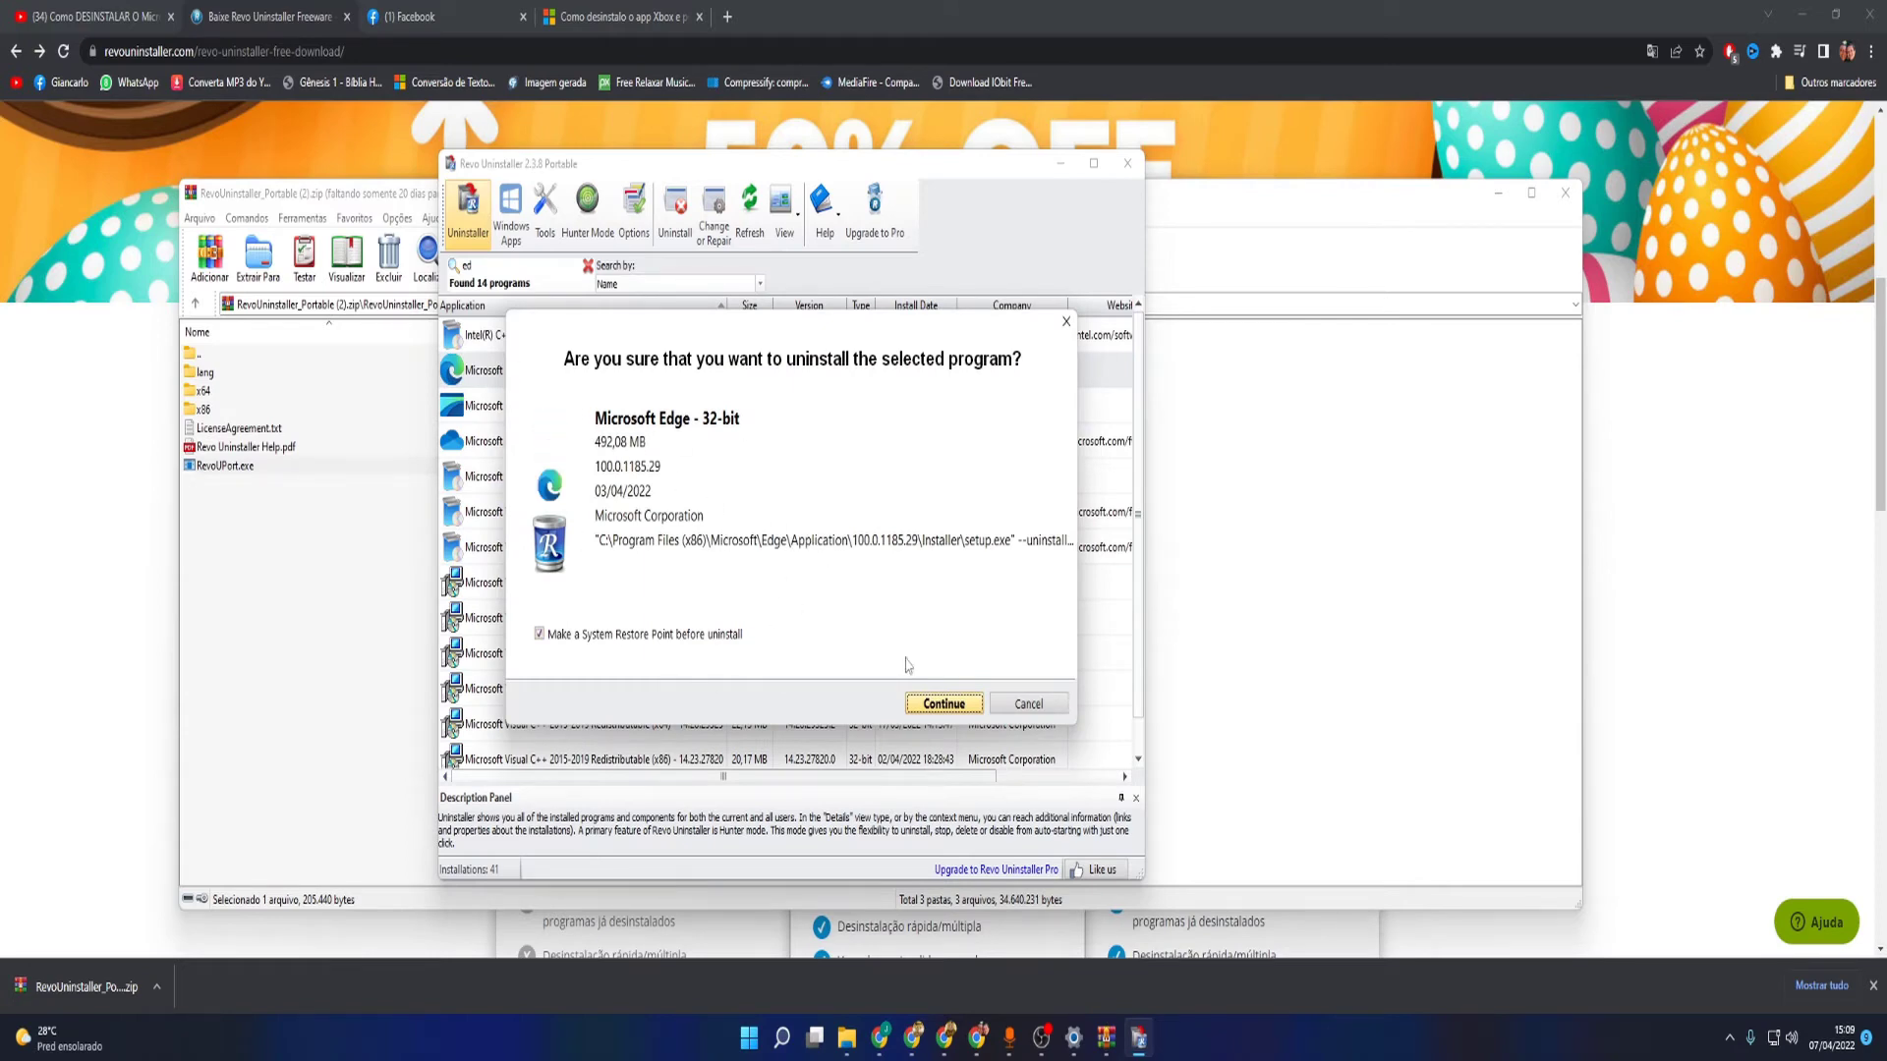
left_click(936, 703)
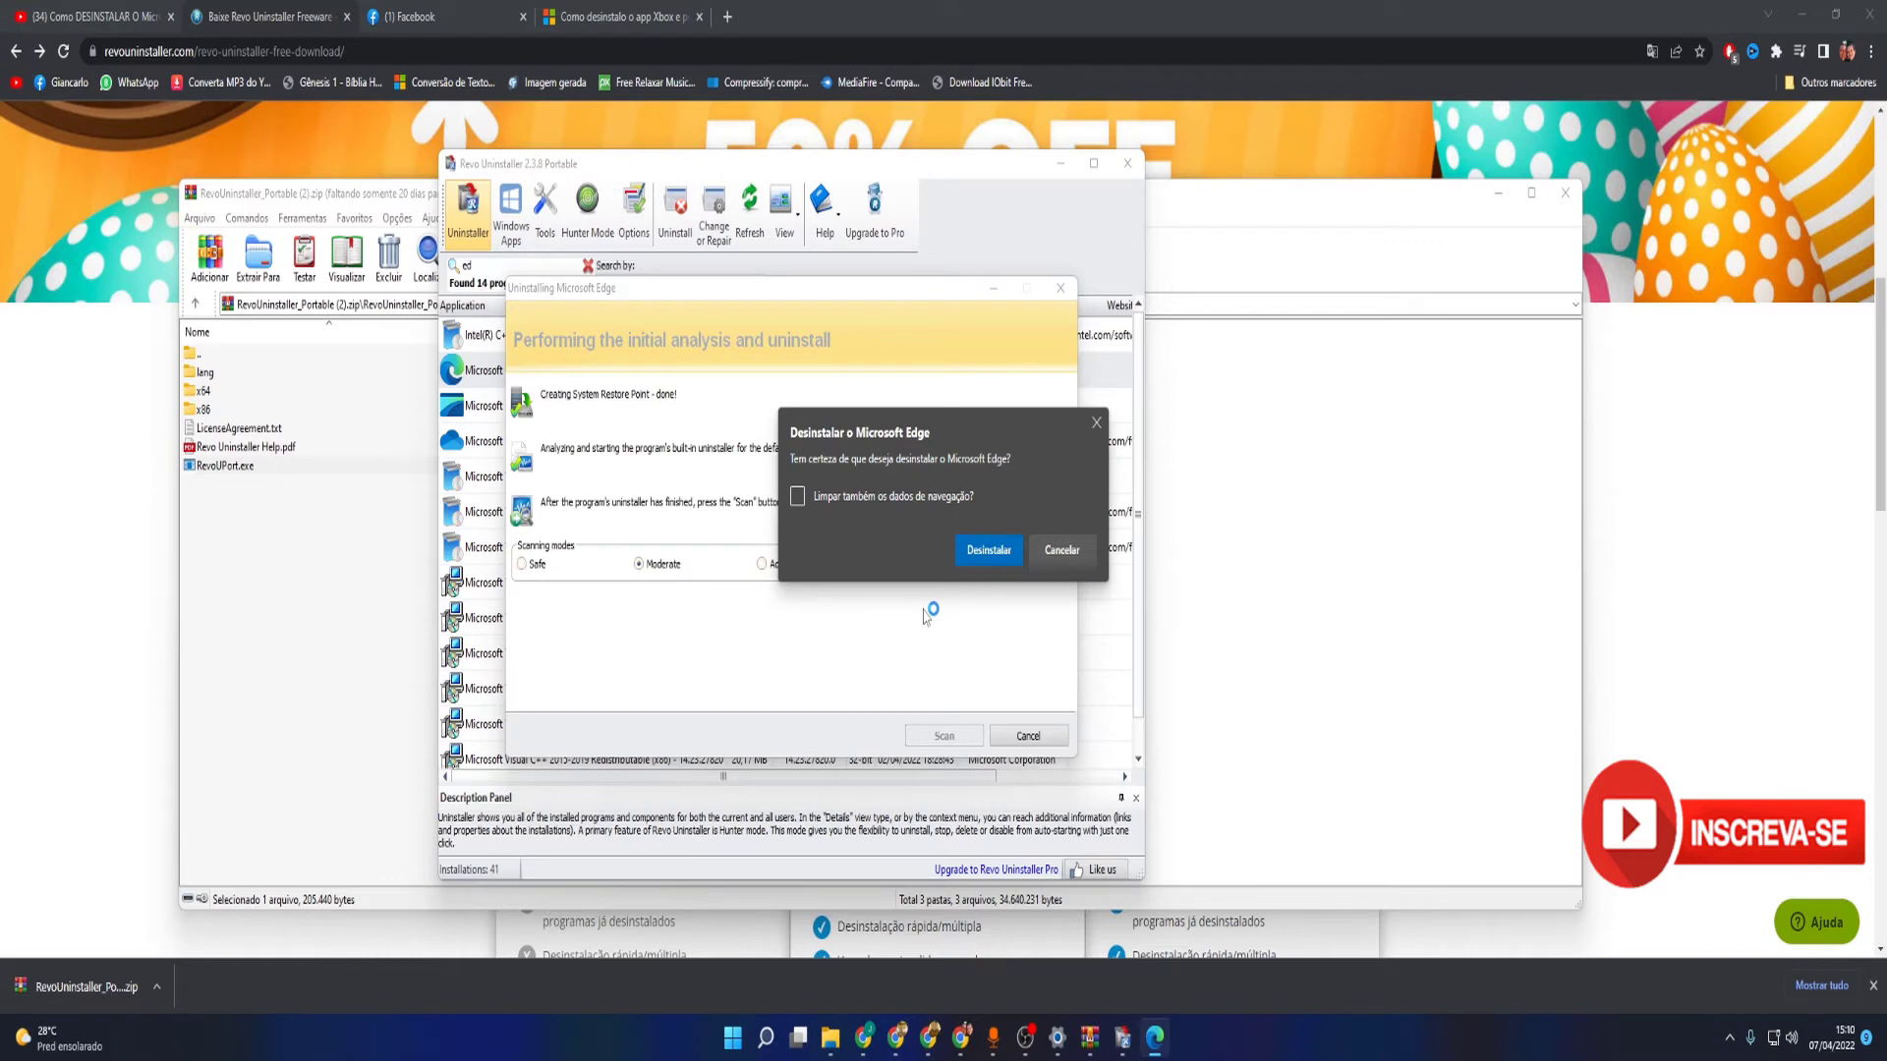
- Confirm Microsoft Edge's own uninstaller with browsing data cleared as well, and dismiss the error messages
left_click(799, 502)
left_click(990, 552)
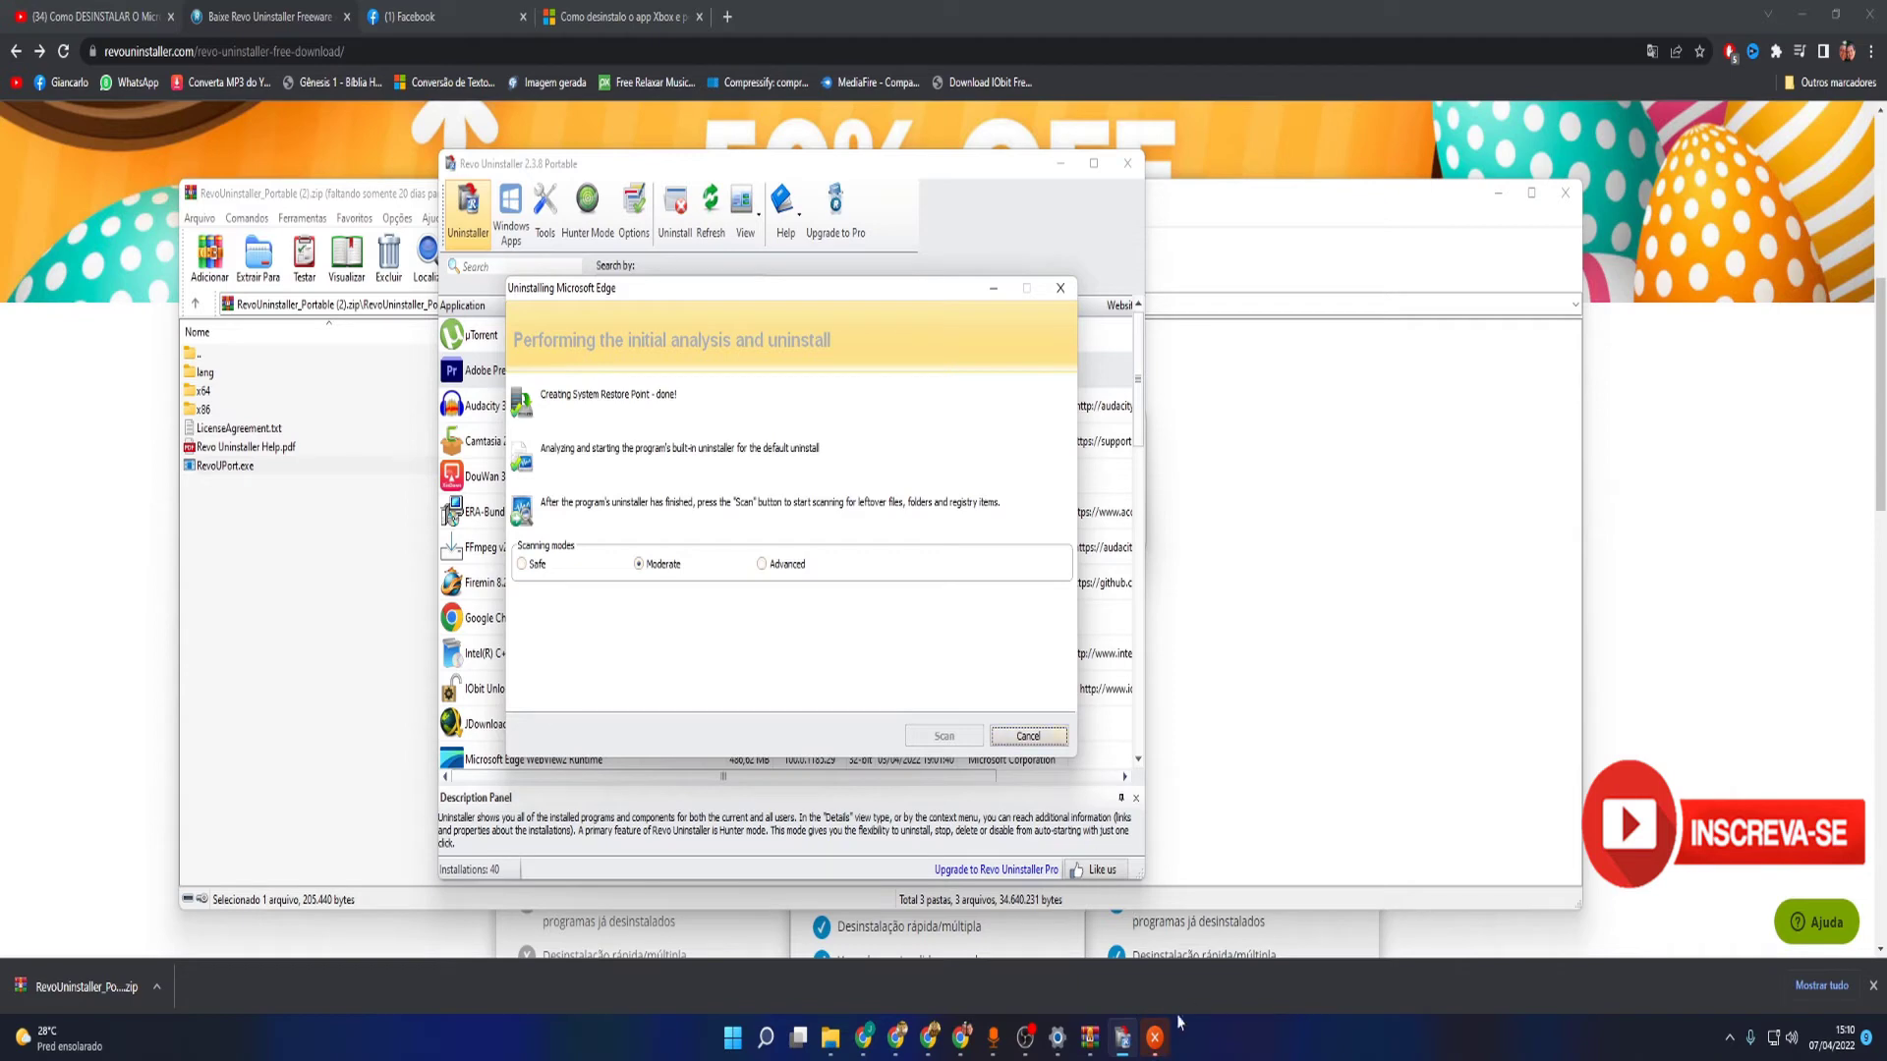
left_click(1155, 1047)
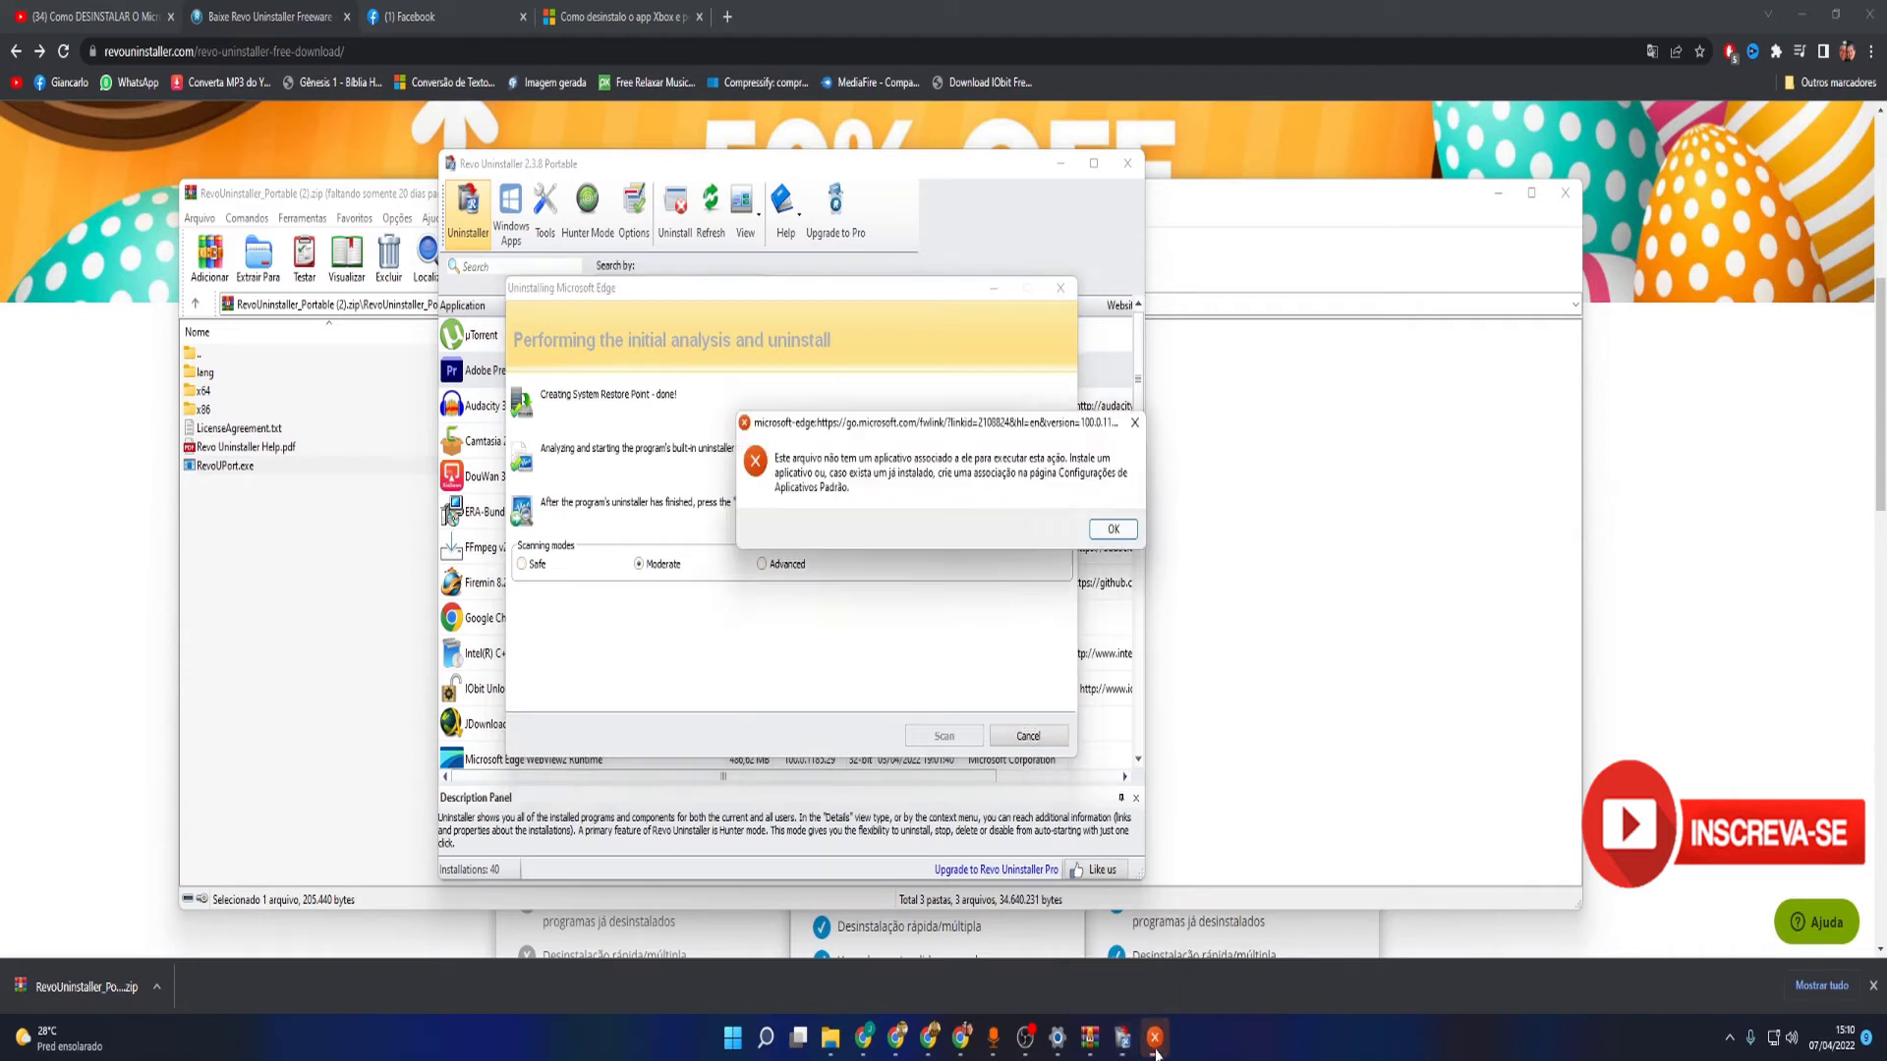
left_click(1113, 531)
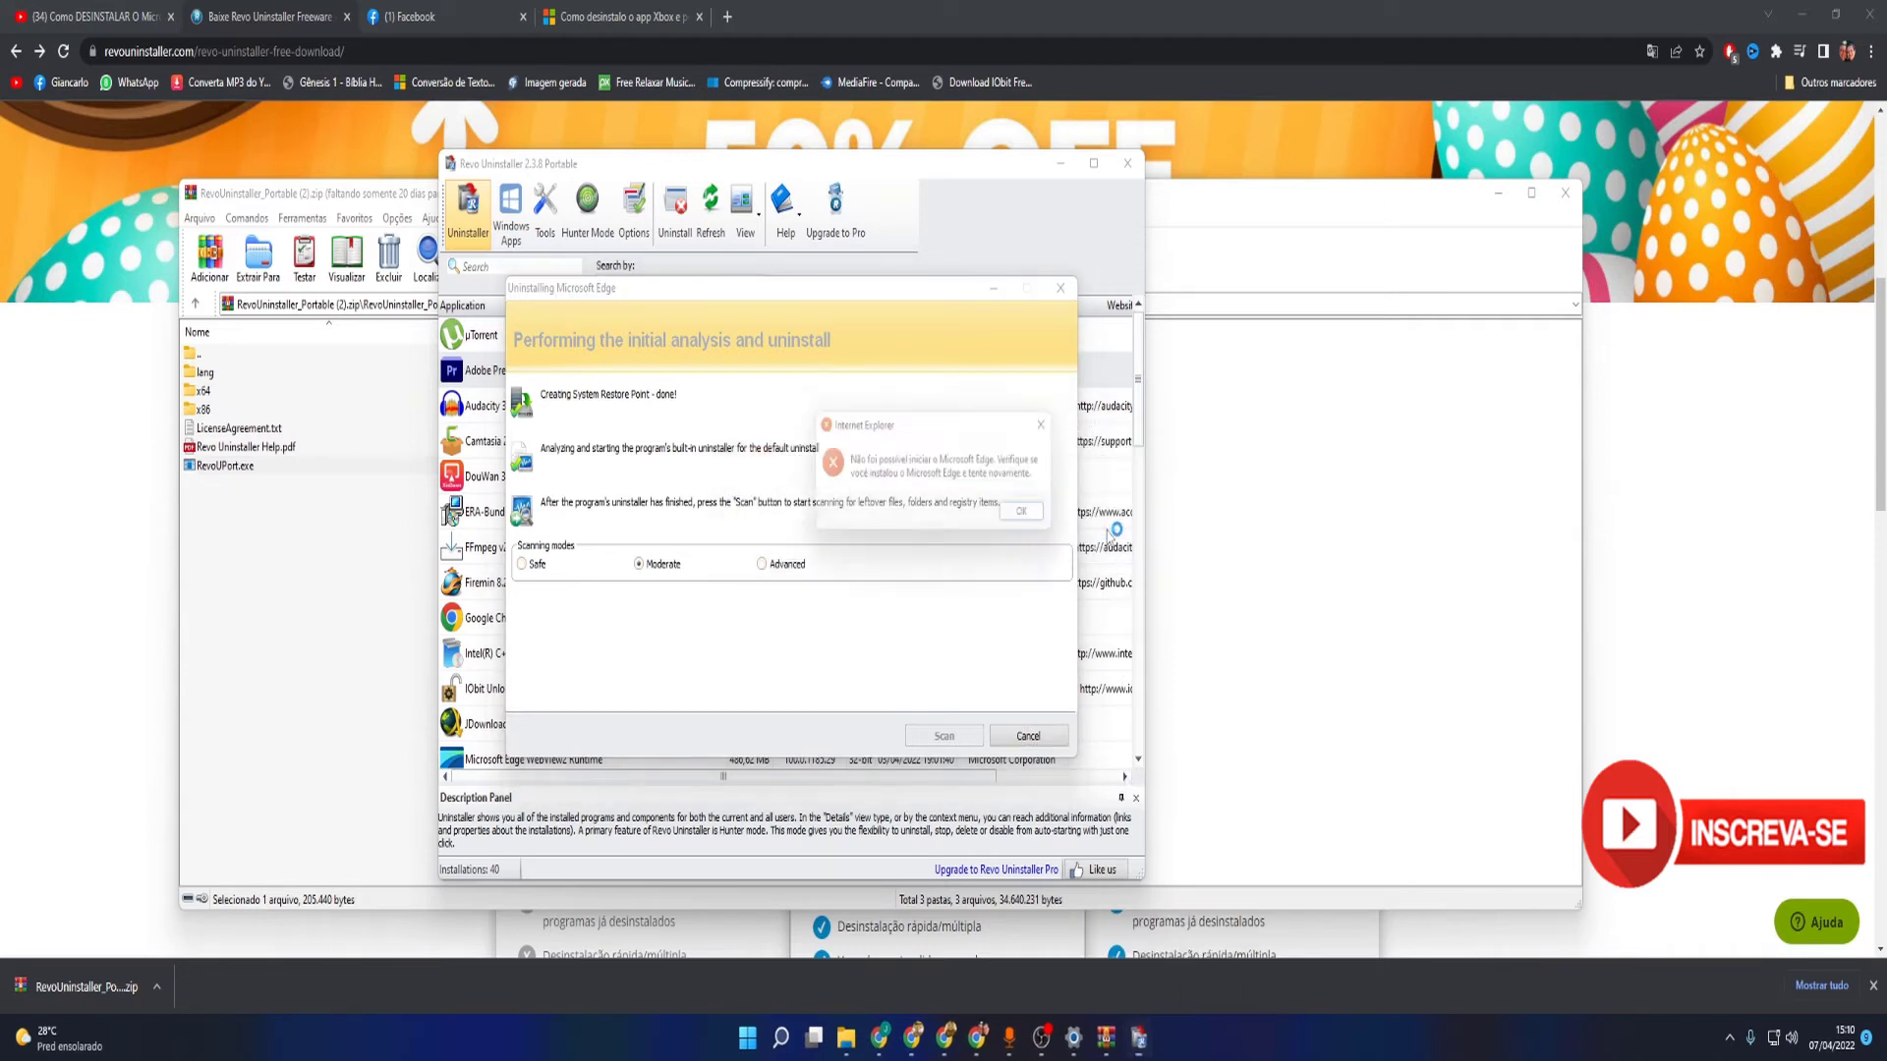
left_click(1034, 517)
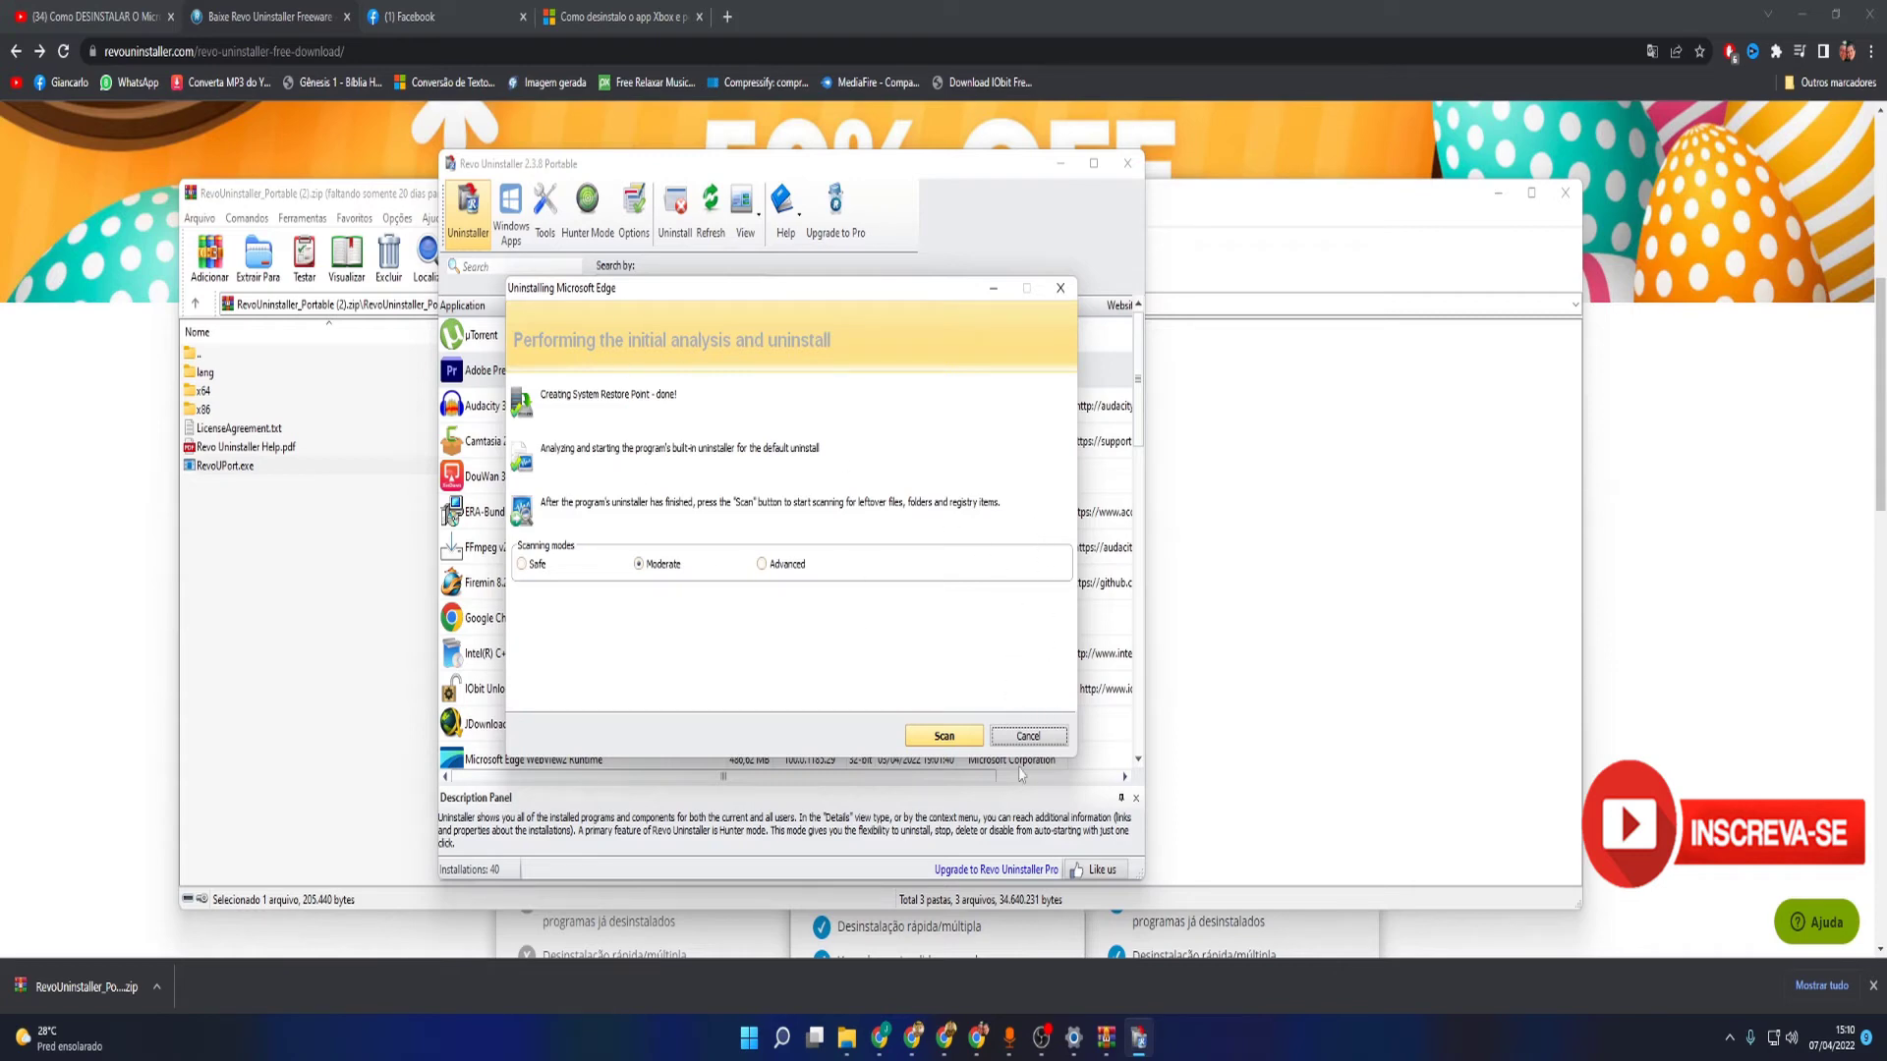
- Scan for Microsoft Edge leftovers in Moderate mode and delete all the leftover registry items
left_click(961, 741)
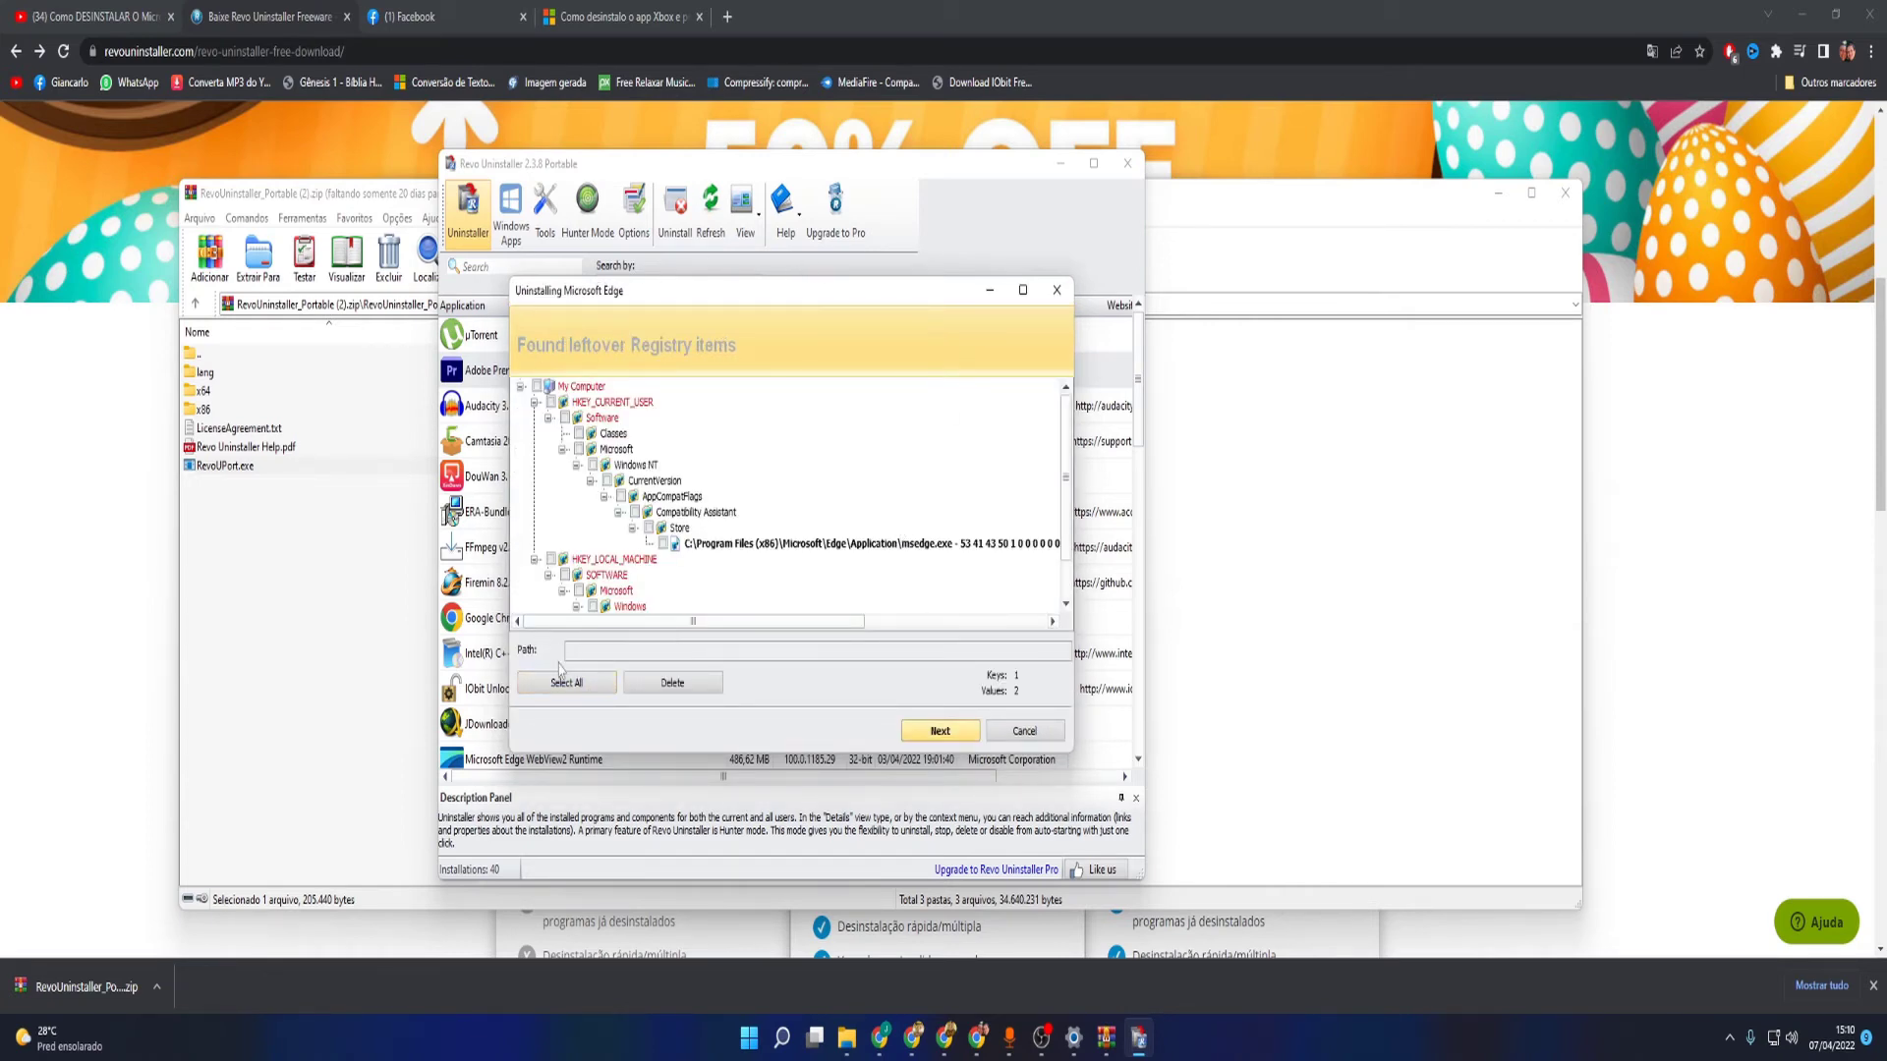
left_click(596, 691)
left_click(696, 691)
left_click(830, 570)
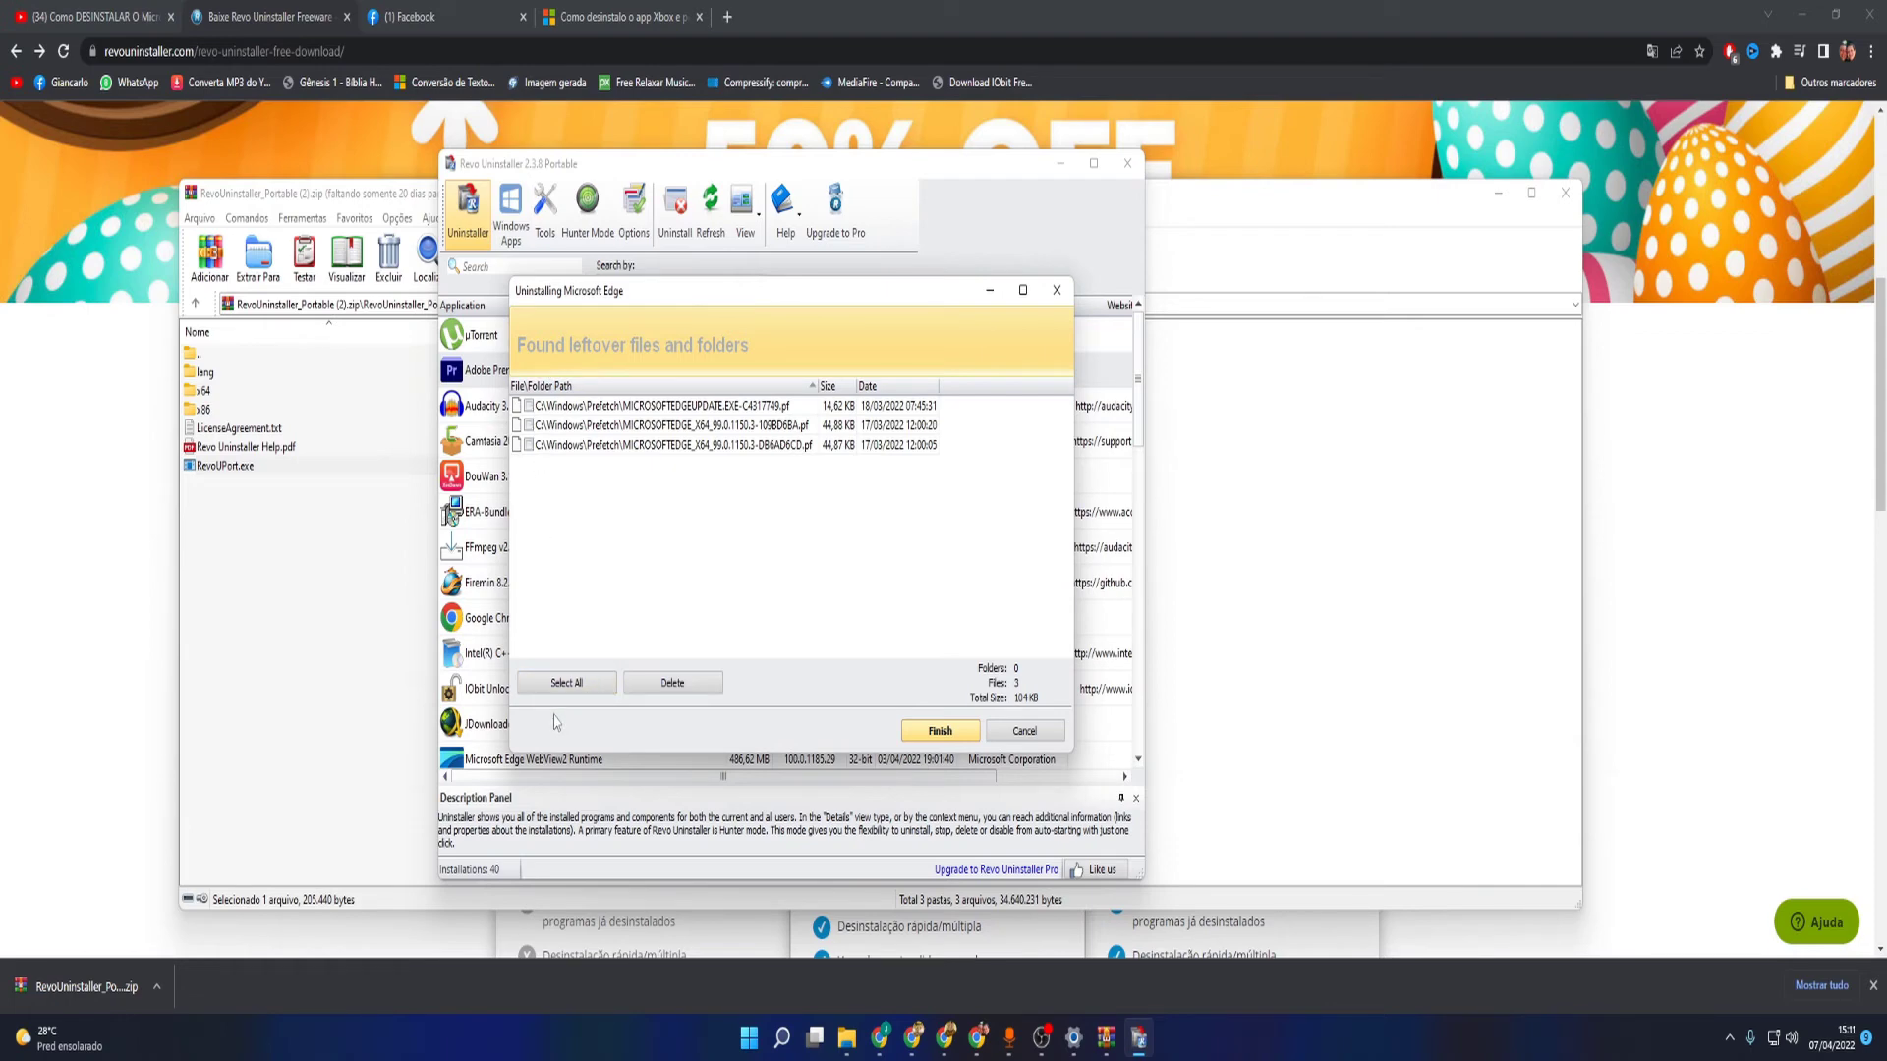
- Select all the leftover Microsoft Edge files and confirm their deletion
left_click(586, 687)
left_click(666, 692)
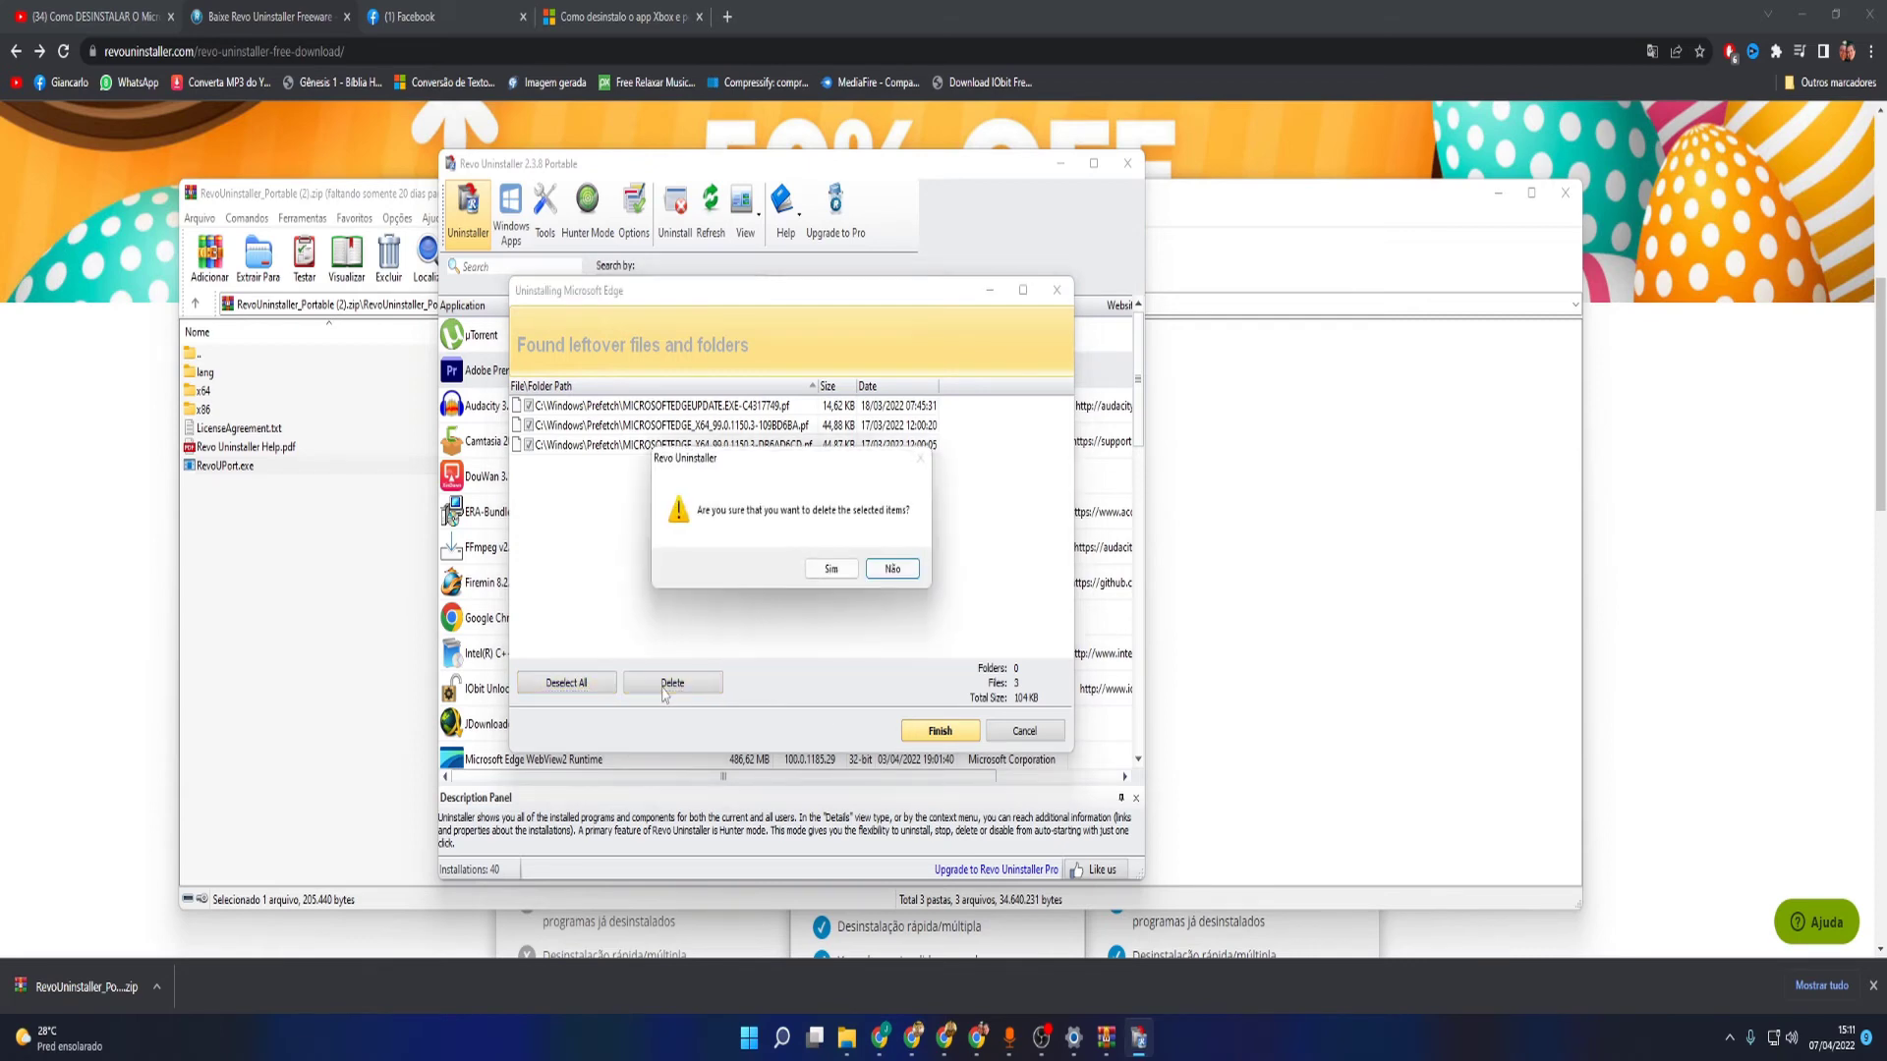
left_click(847, 573)
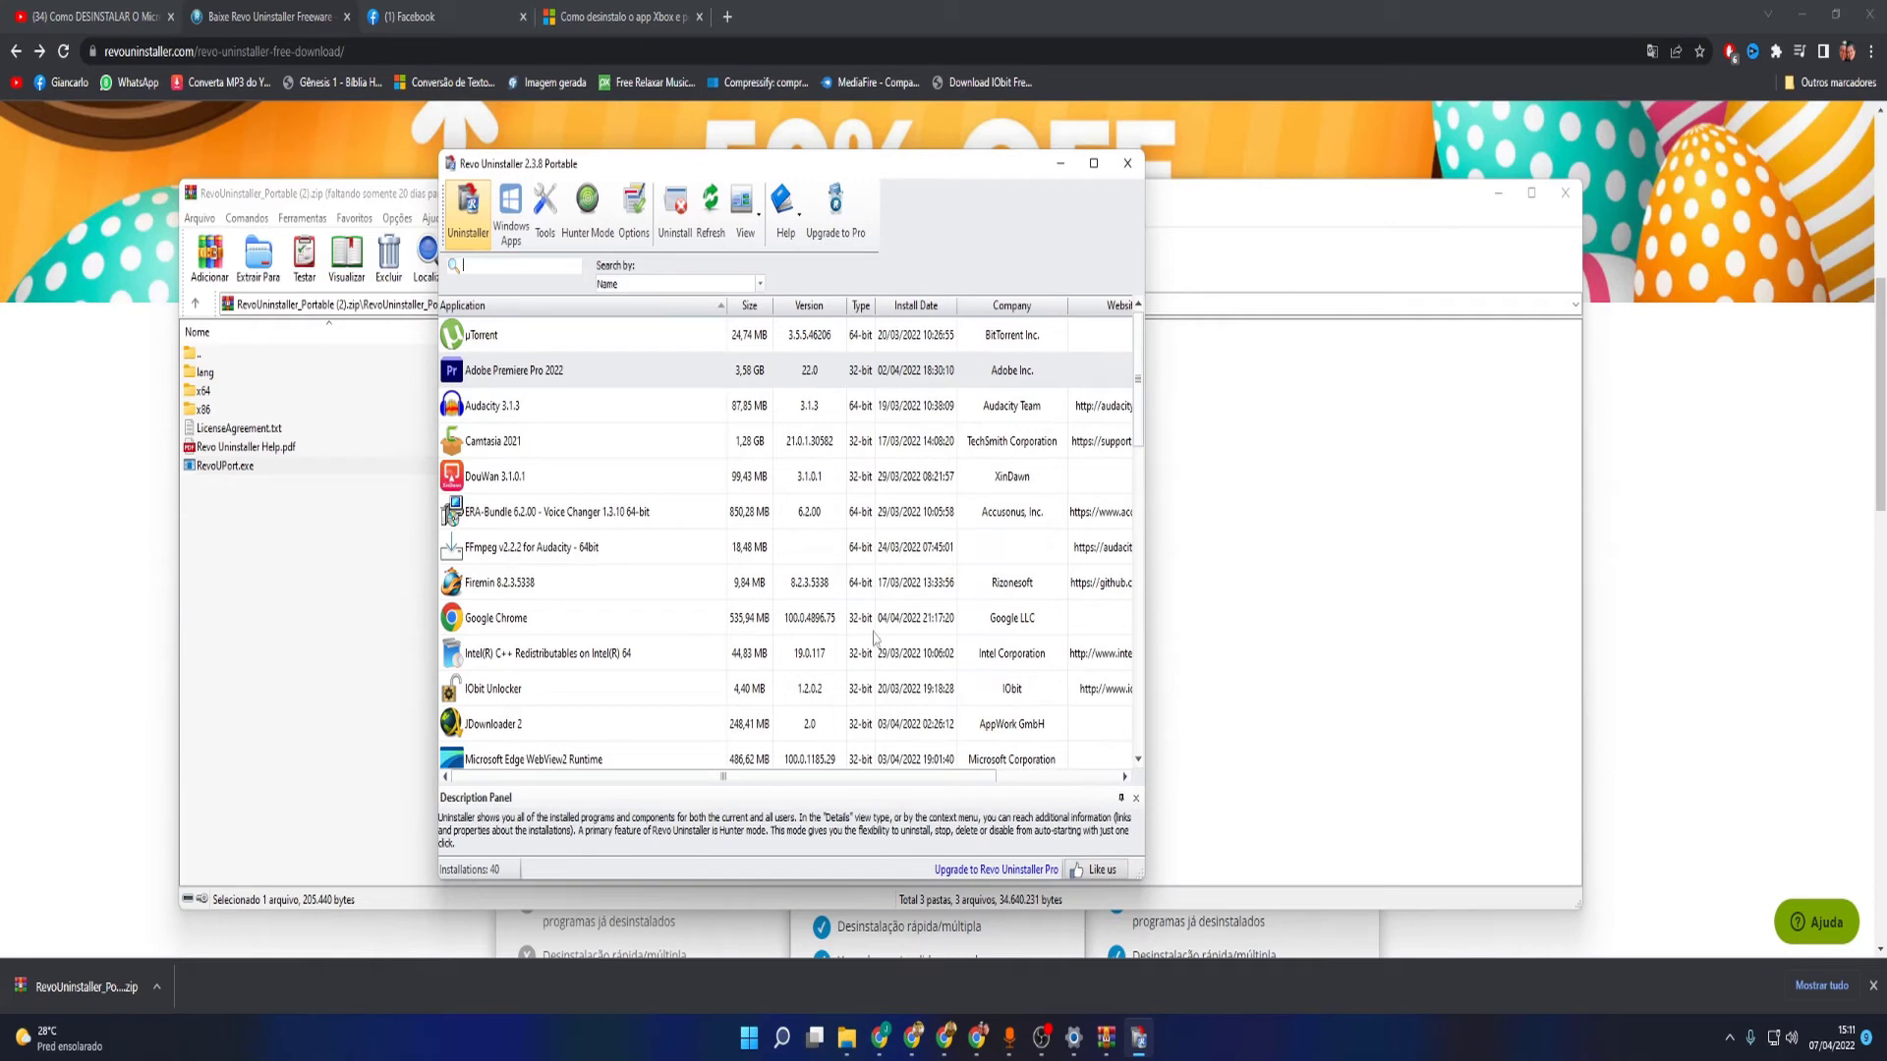
- Close Revo Uninstaller, decline saving the modified files into the archive, and close the RevoUninstaller_Portable archive window
mouse_move(1138, 1047)
left_click(1133, 169)
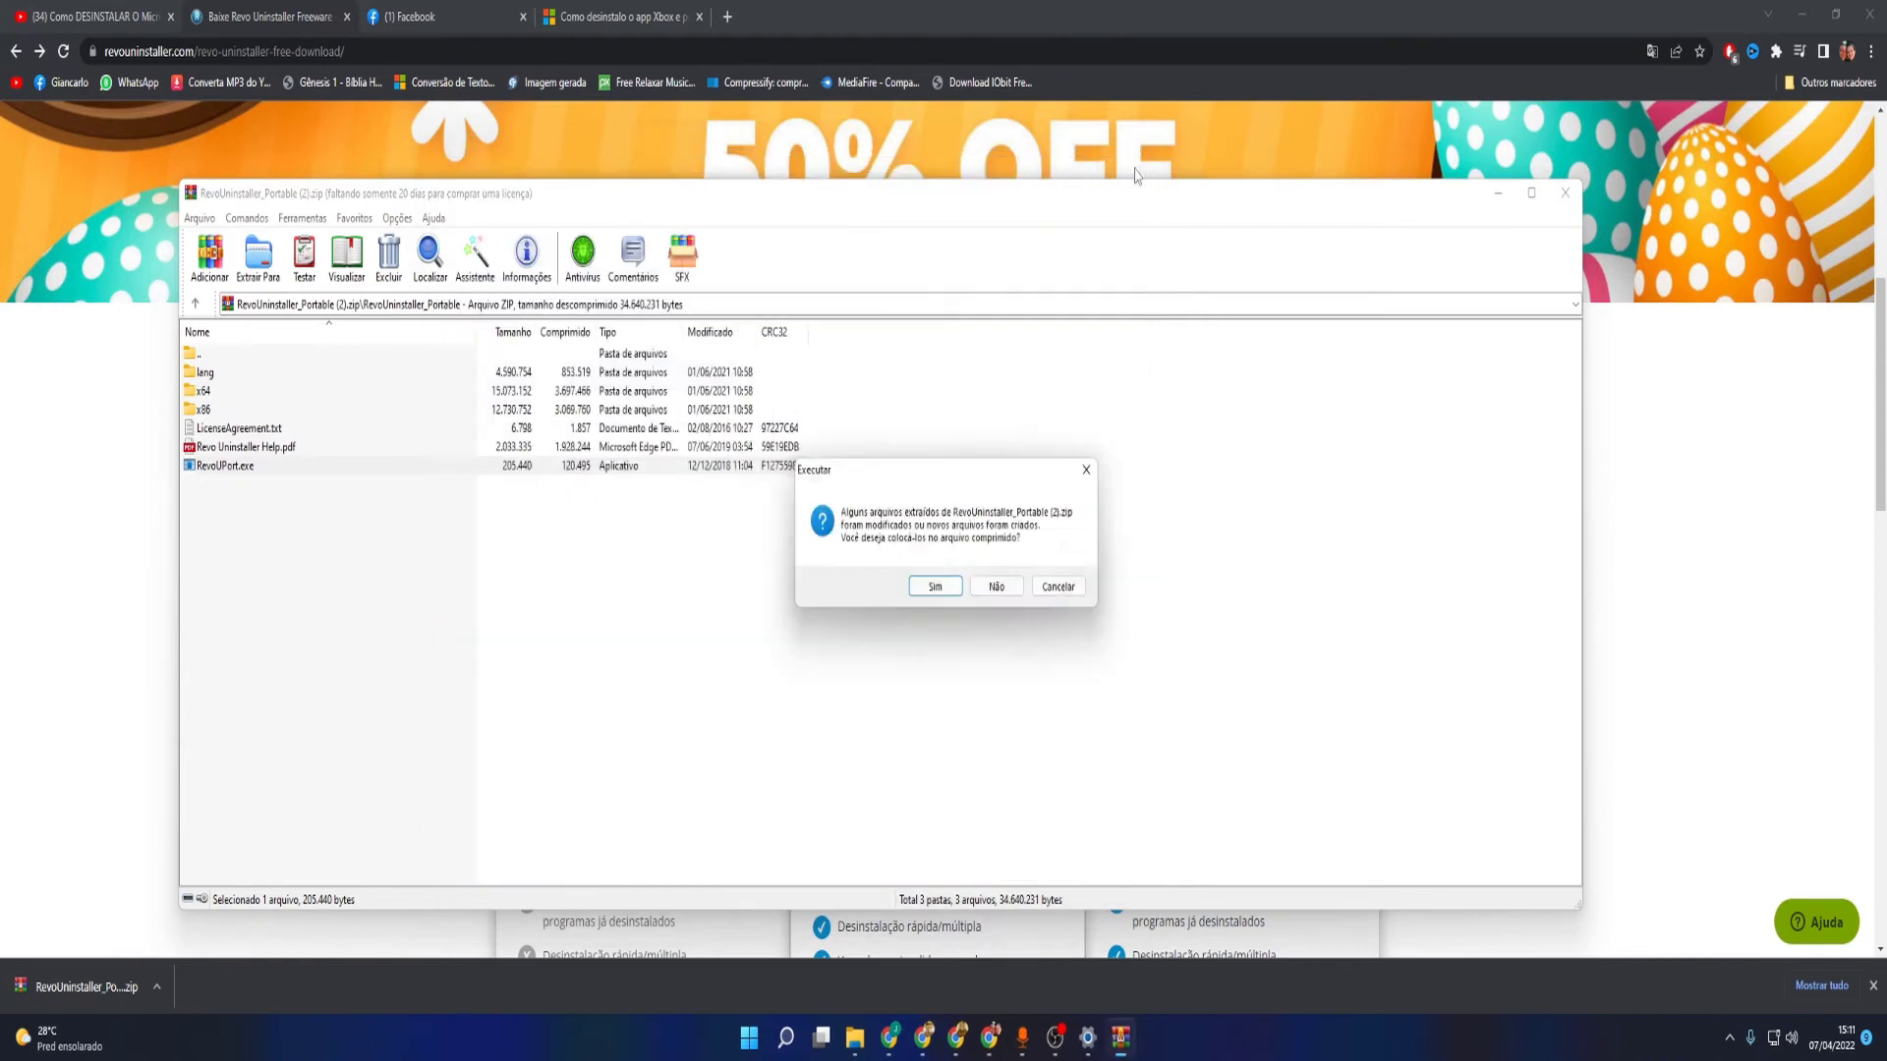
left_click(996, 590)
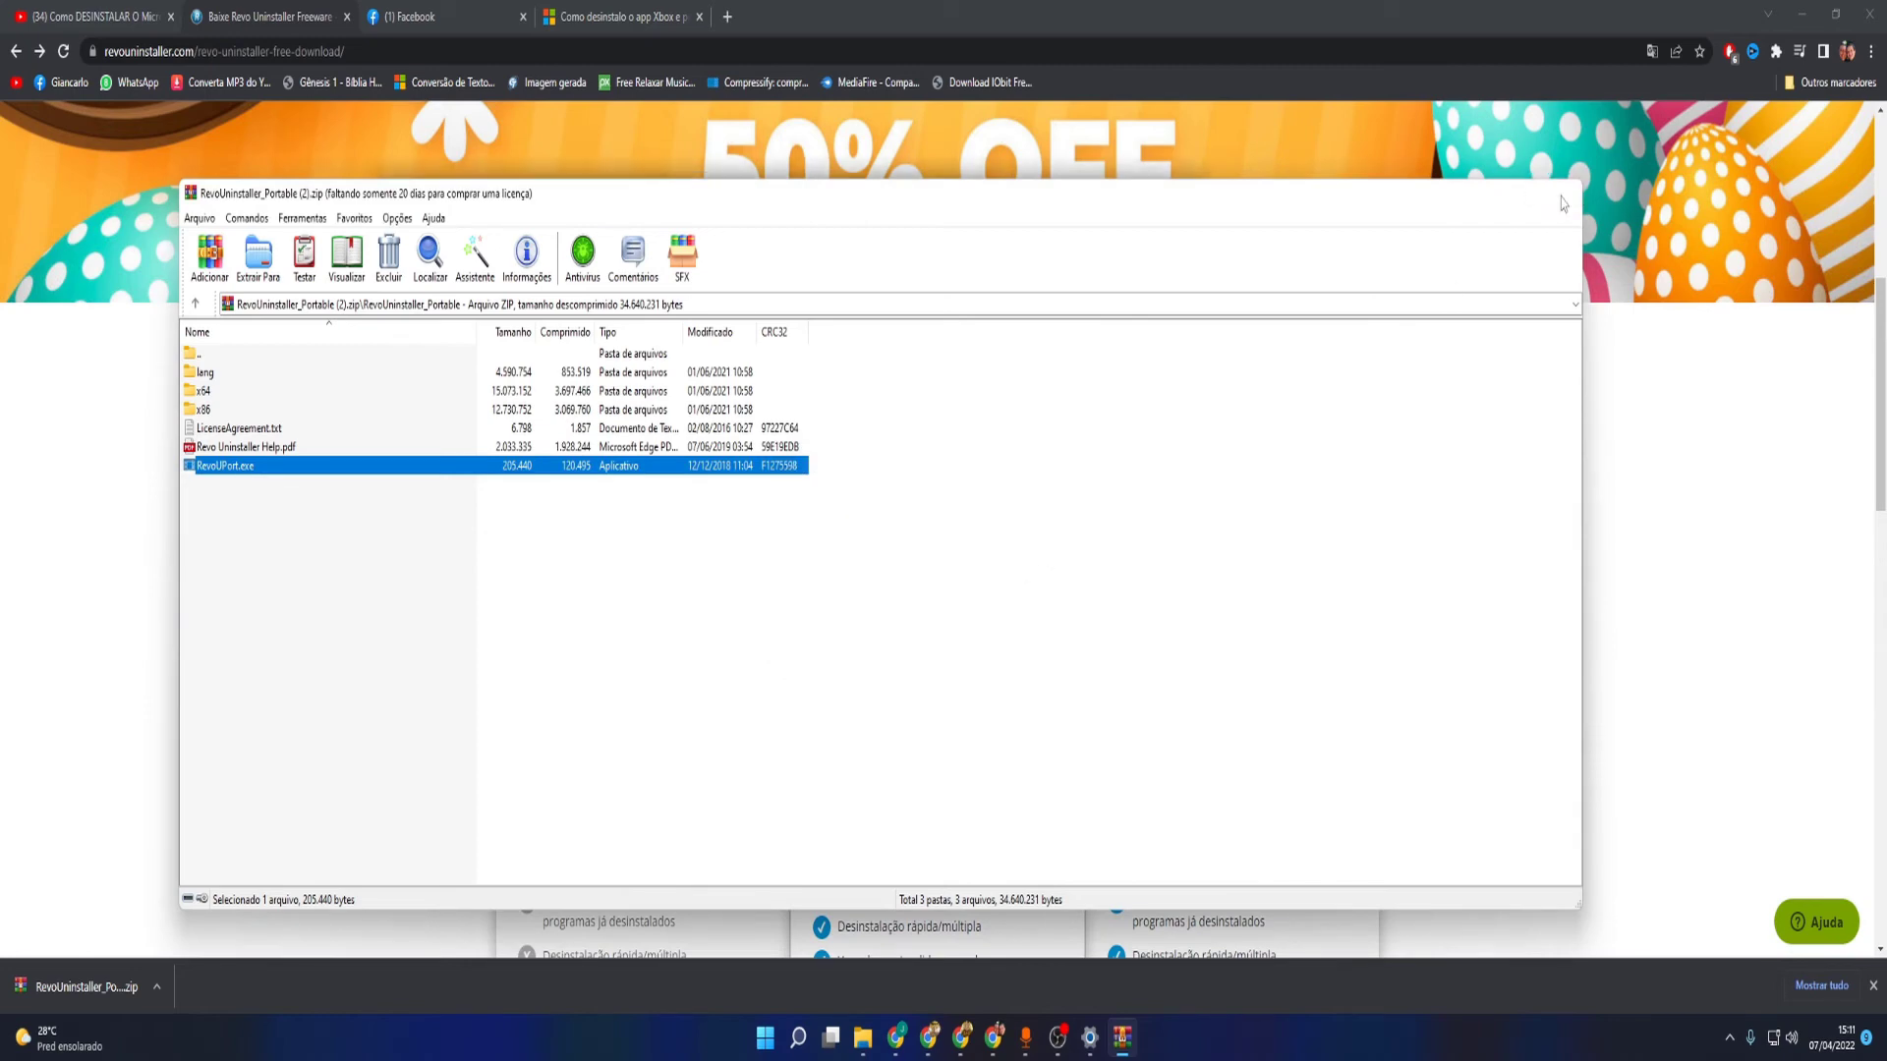
left_click(1563, 201)
left_click(1190, 193)
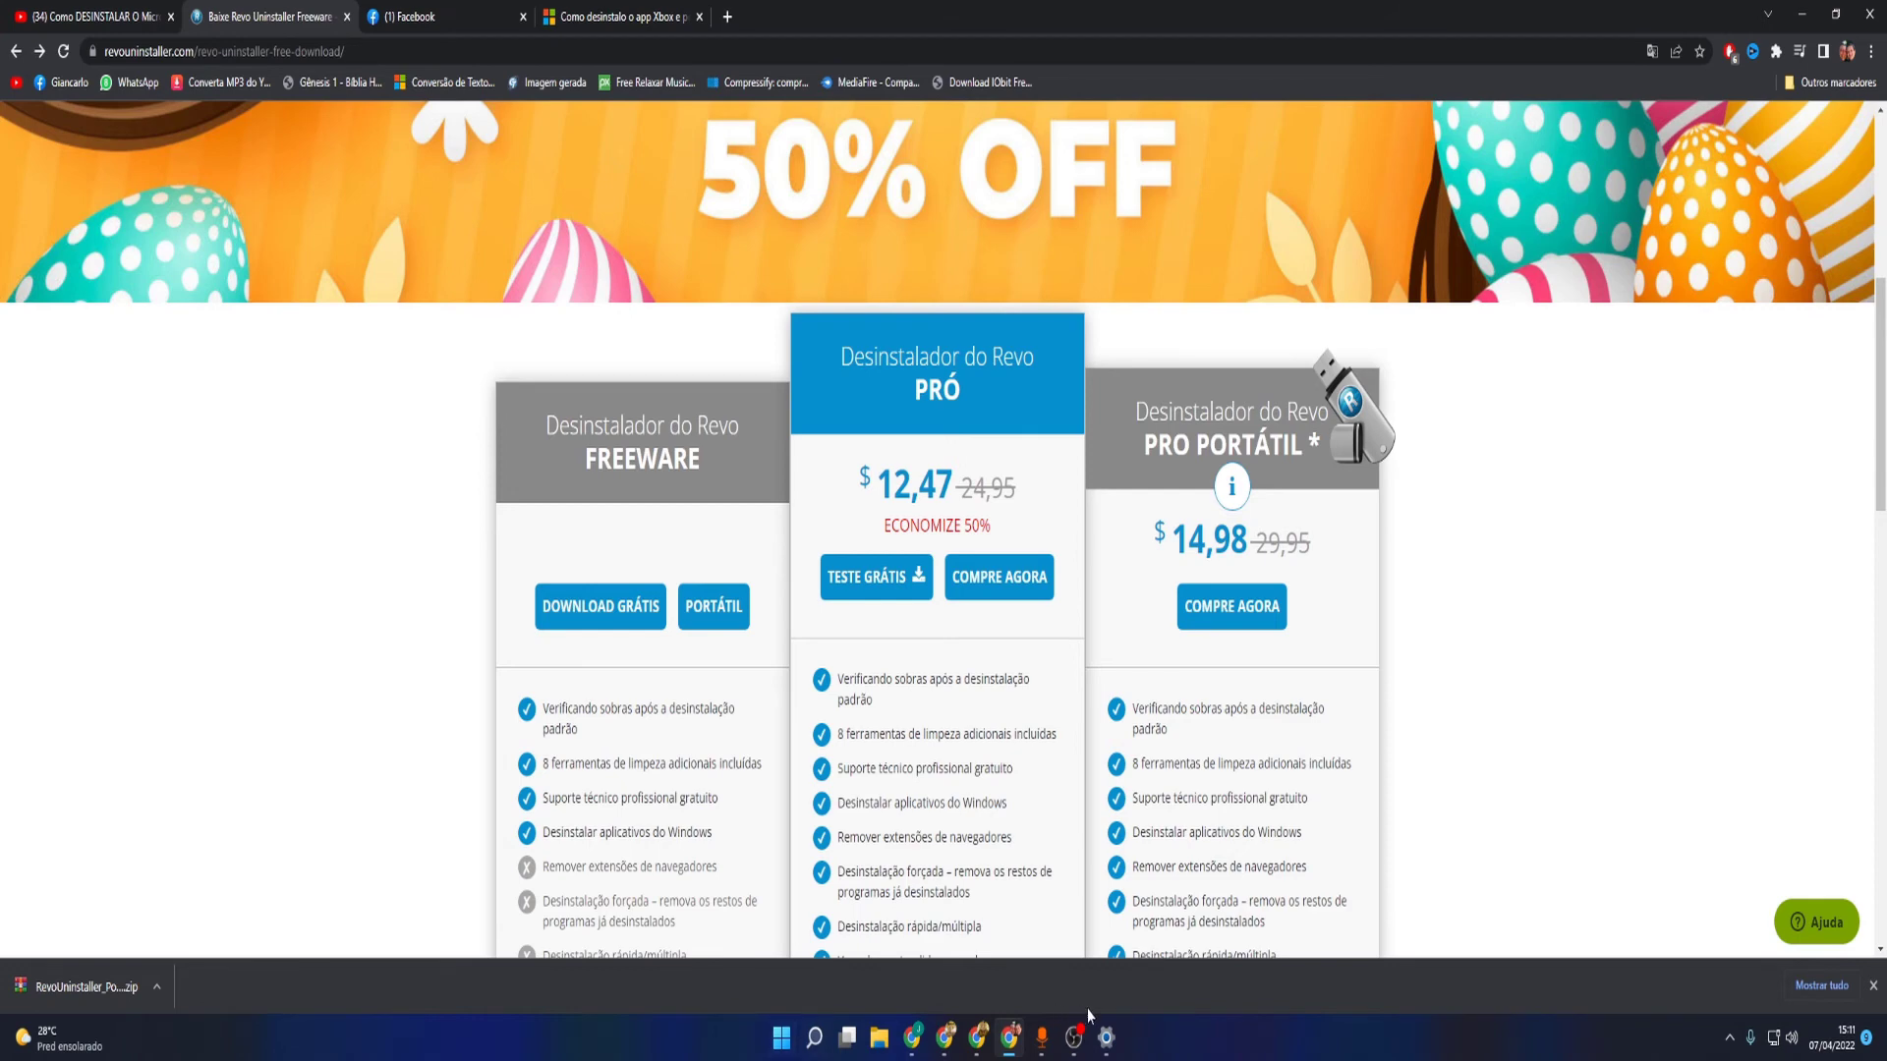
- Switch to Windows Settings and reload the installed apps list by leaving for Personalização and returning to Aplicativos e recursos
left_click(1106, 1037)
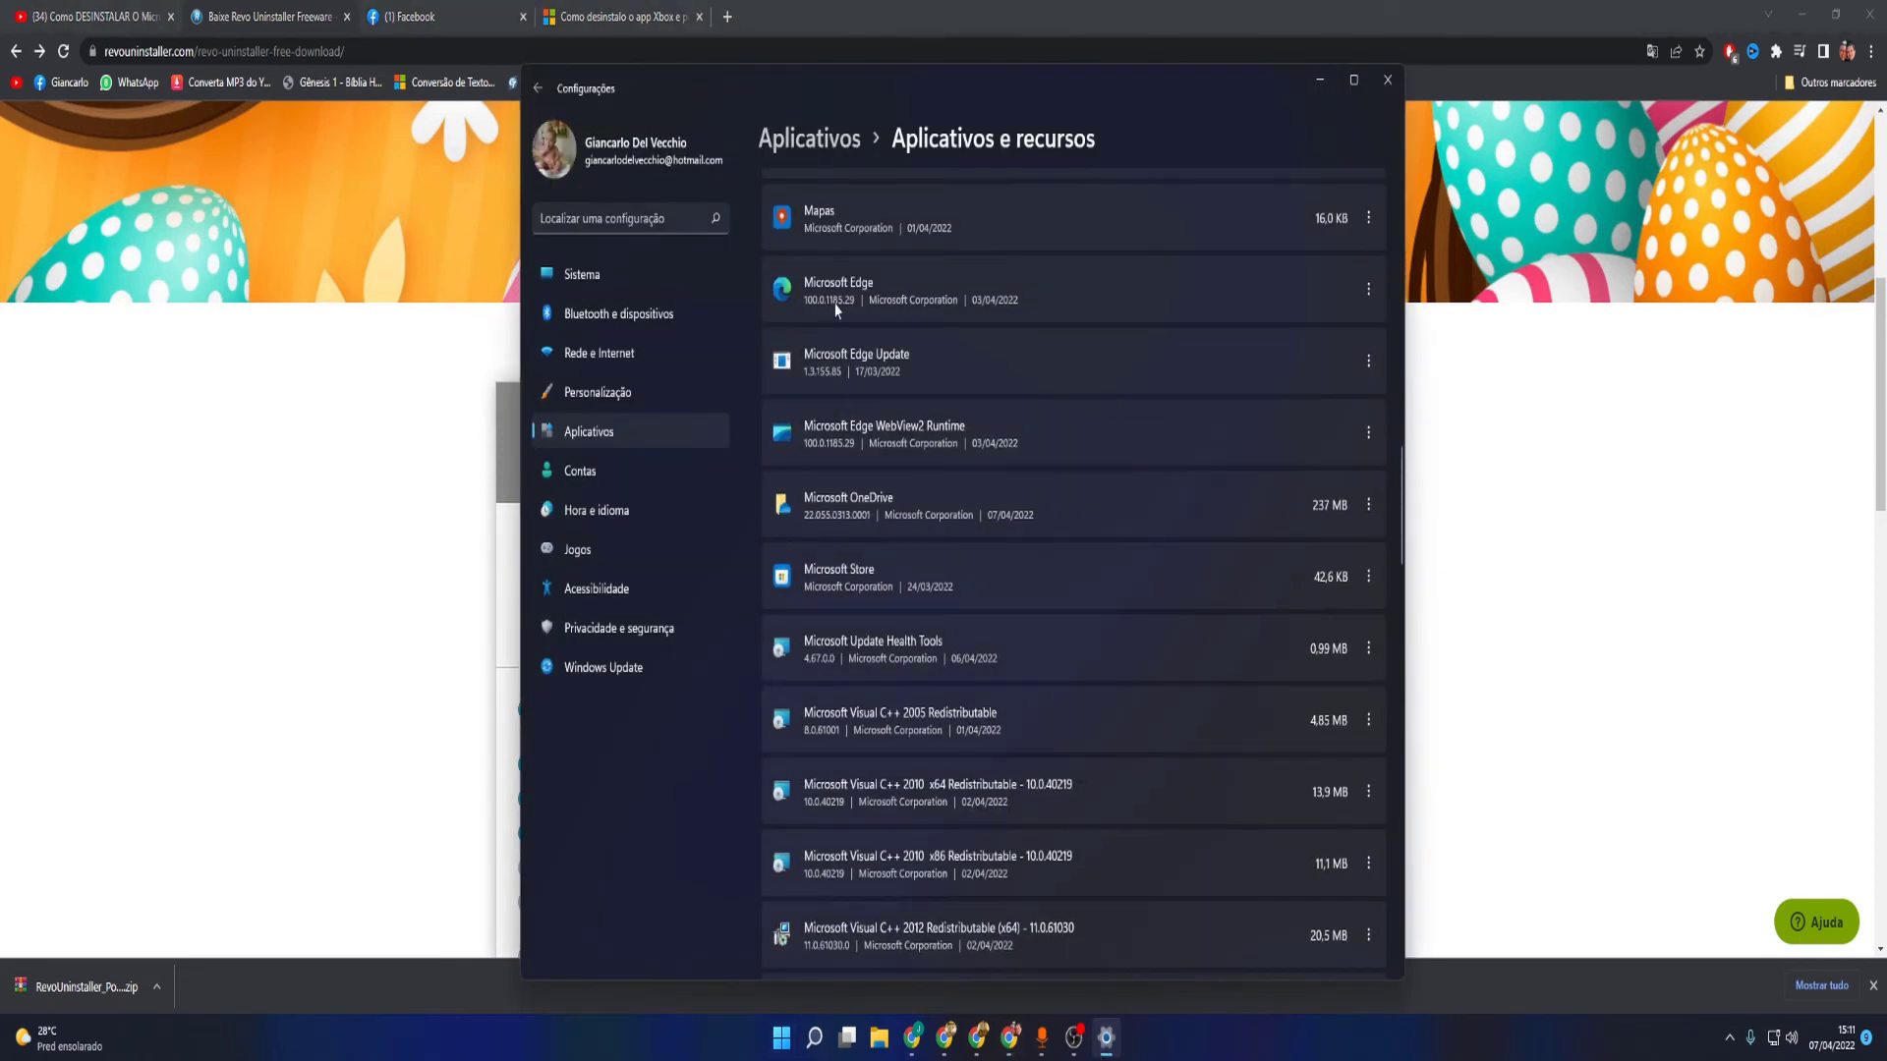
left_click(592, 401)
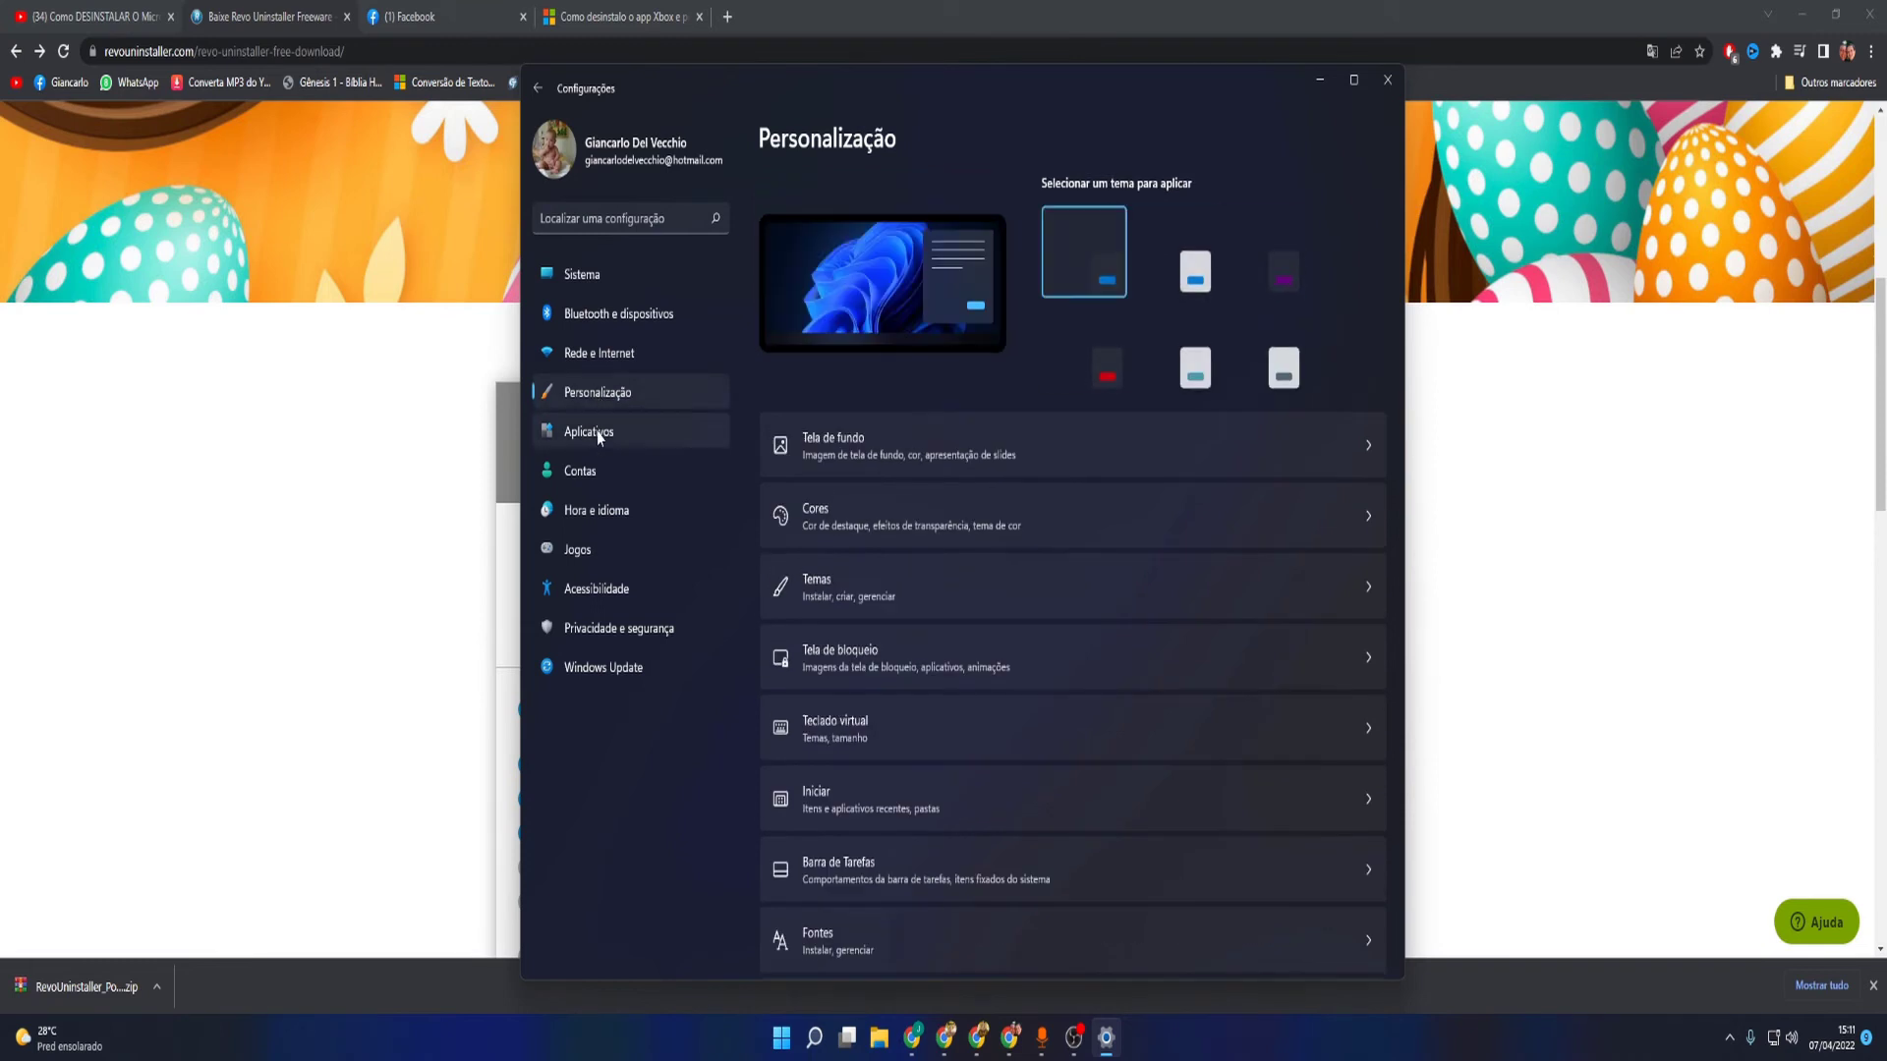
left_click(597, 433)
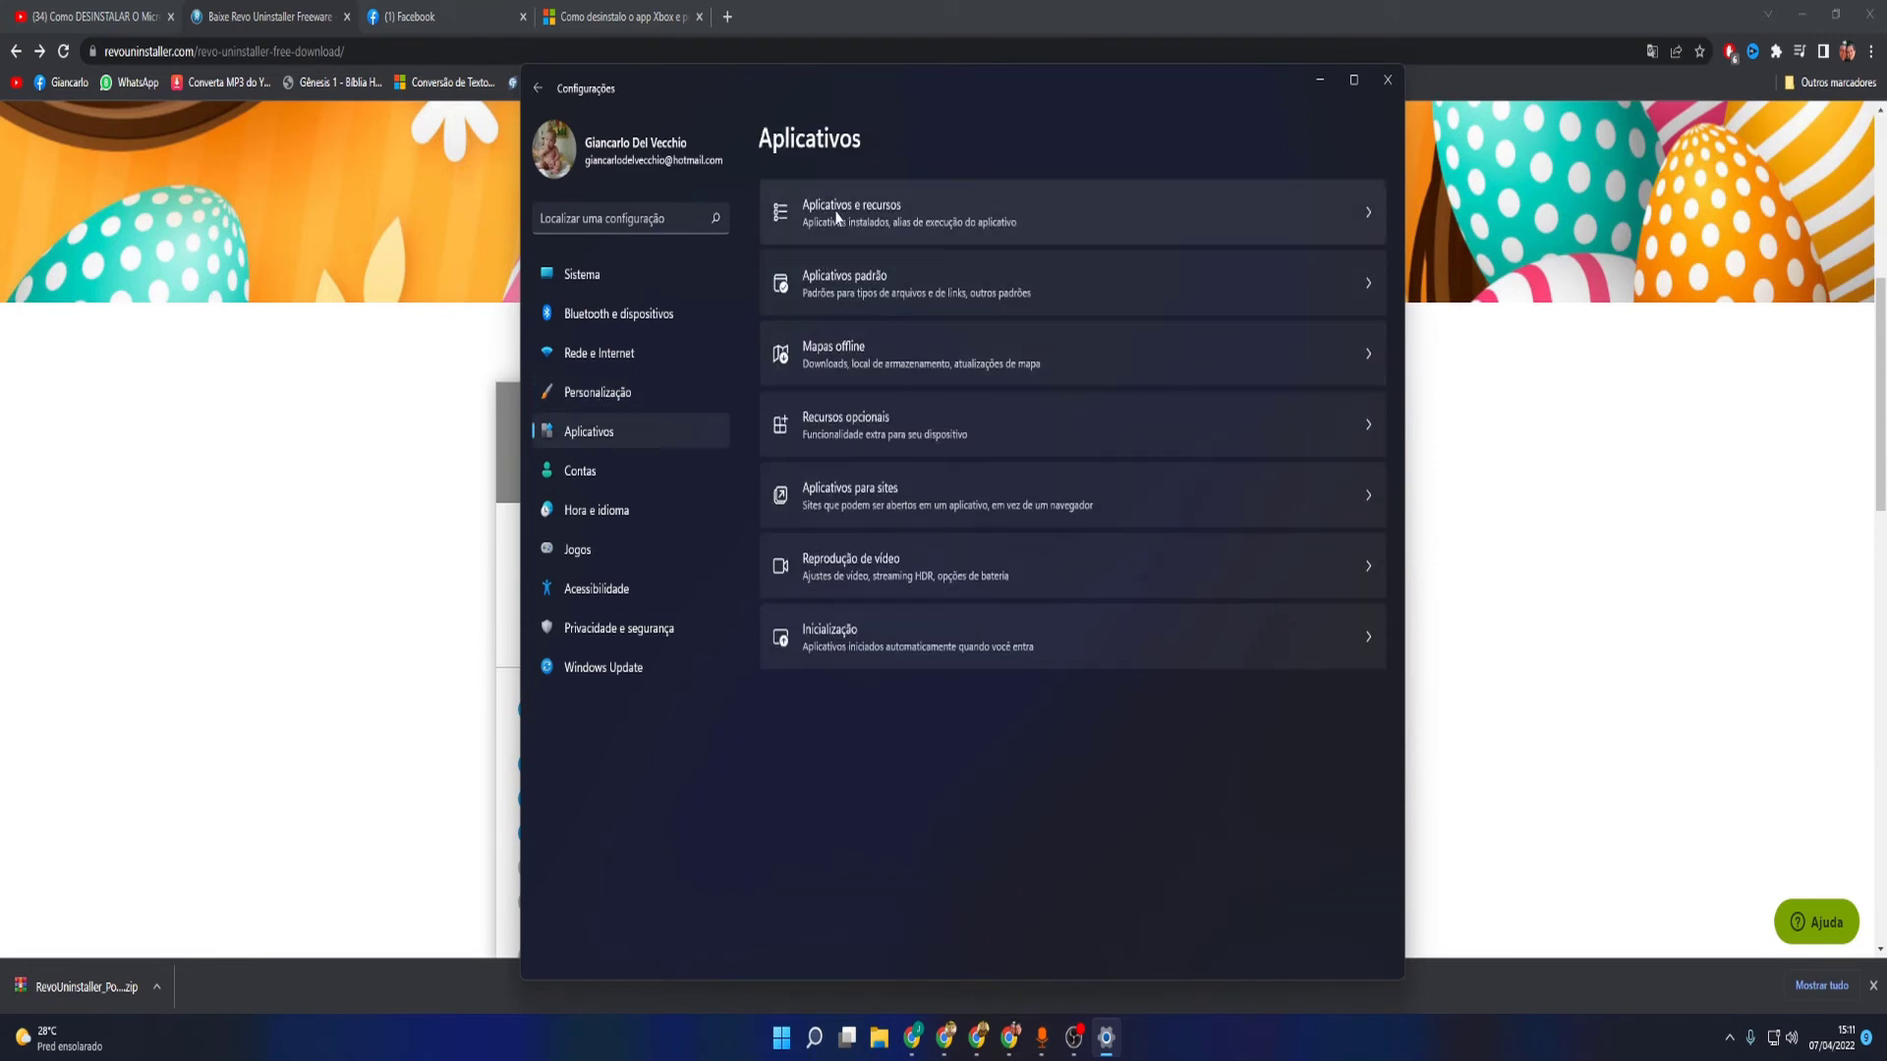
left_click(836, 214)
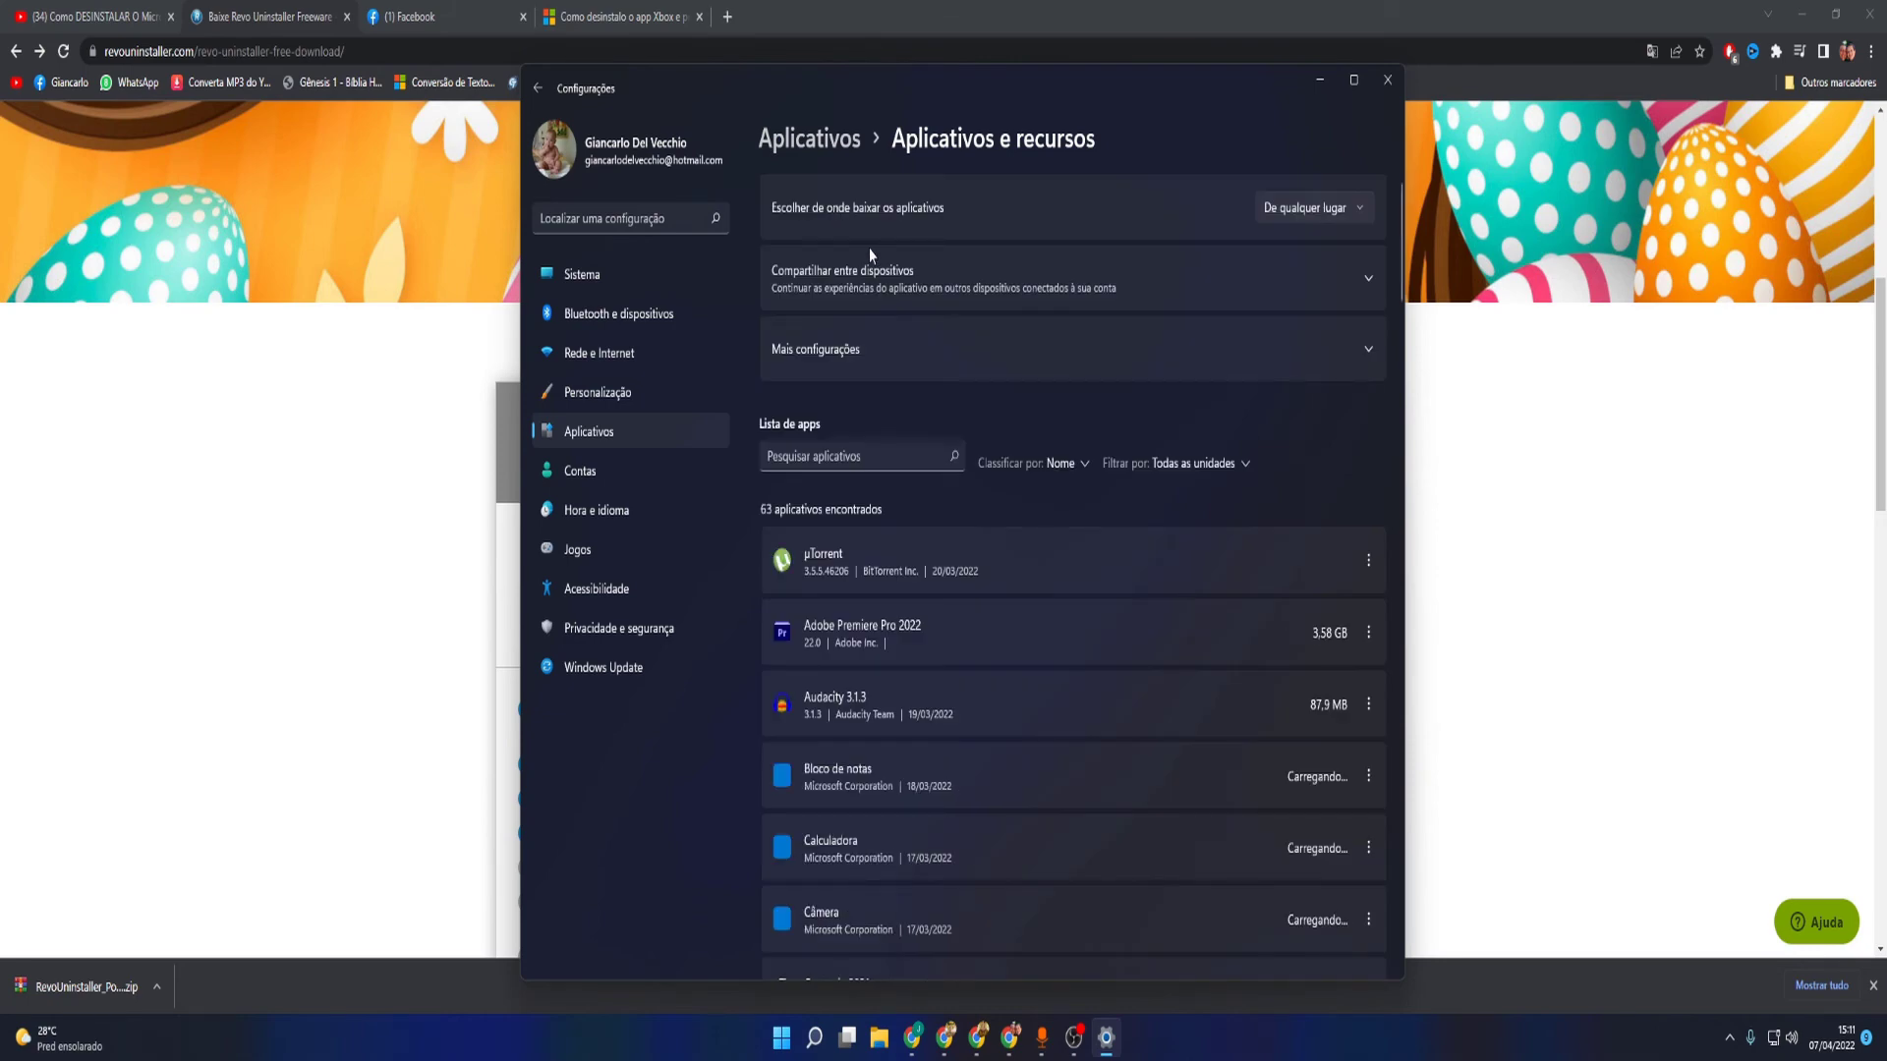
- Look through the whole installed apps list for any remaining Microsoft Edge entries
scroll(1011, 792, "down", 5)
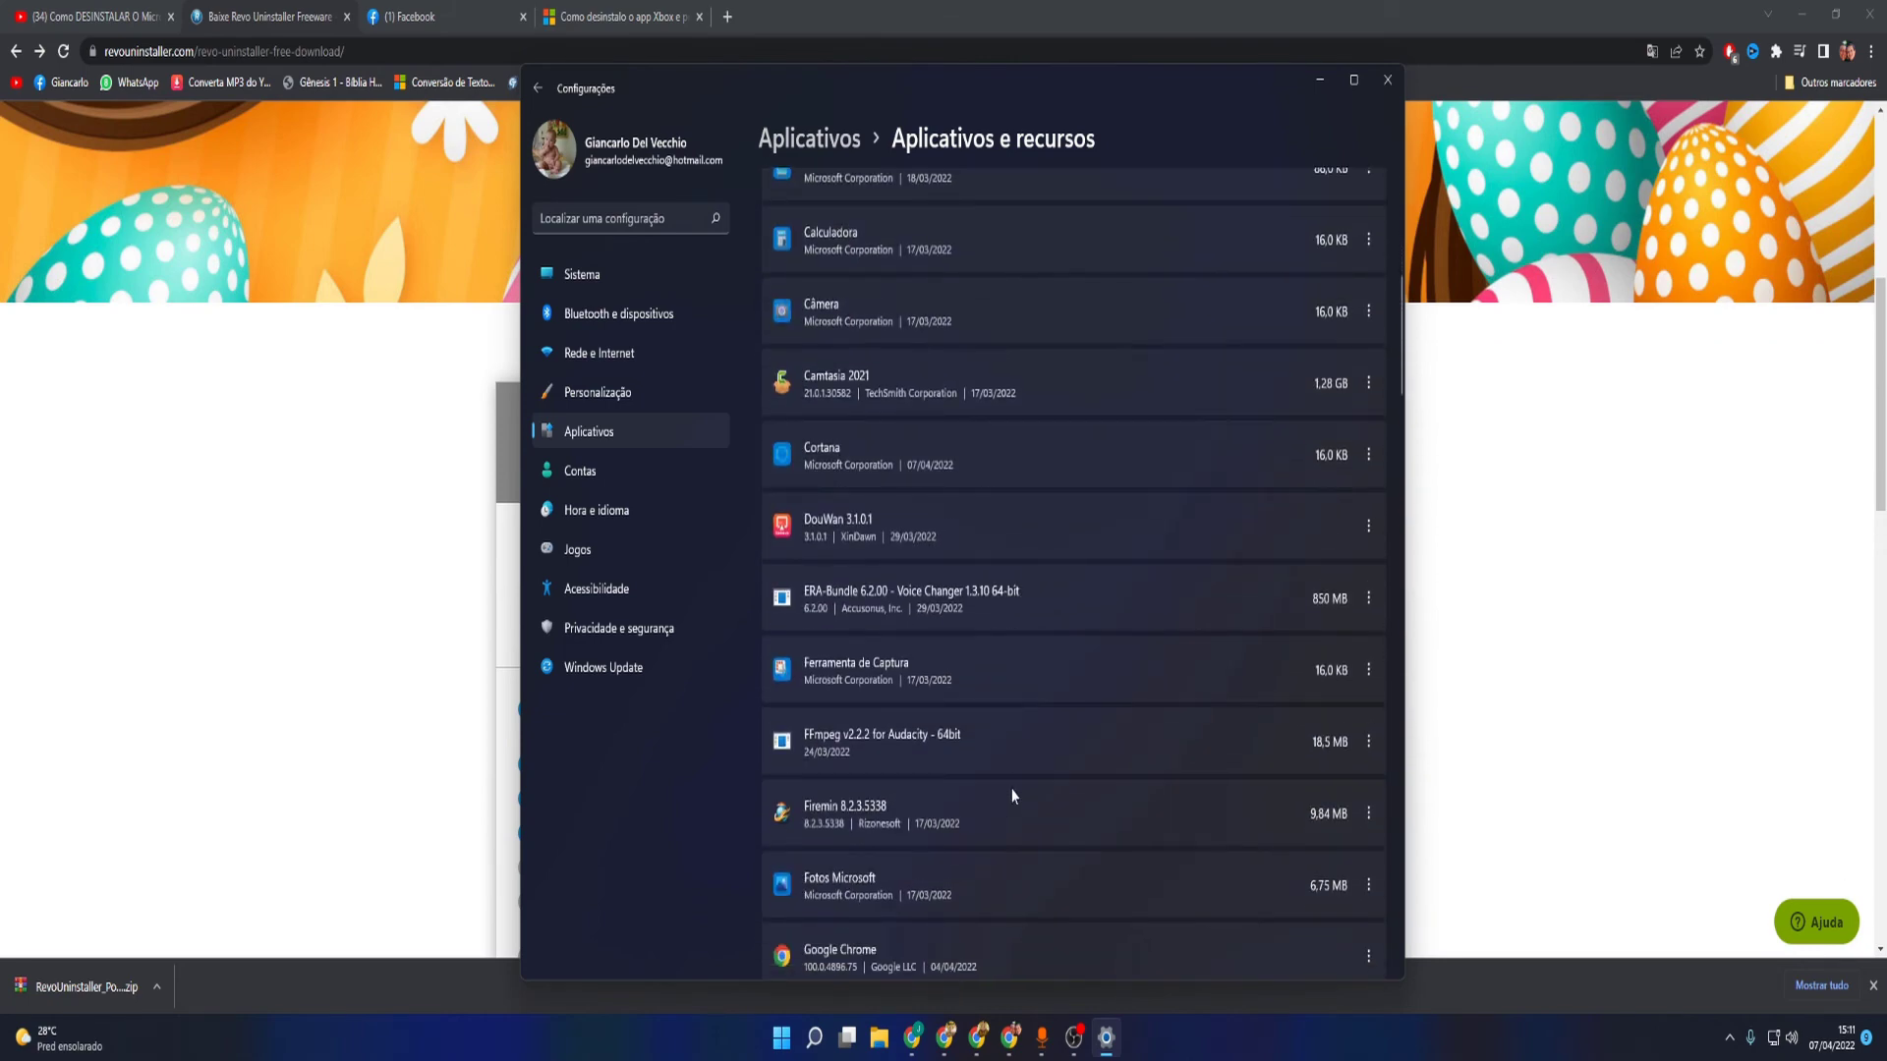
scroll(1011, 786, "down", 5)
scroll(1010, 777, "down", 5)
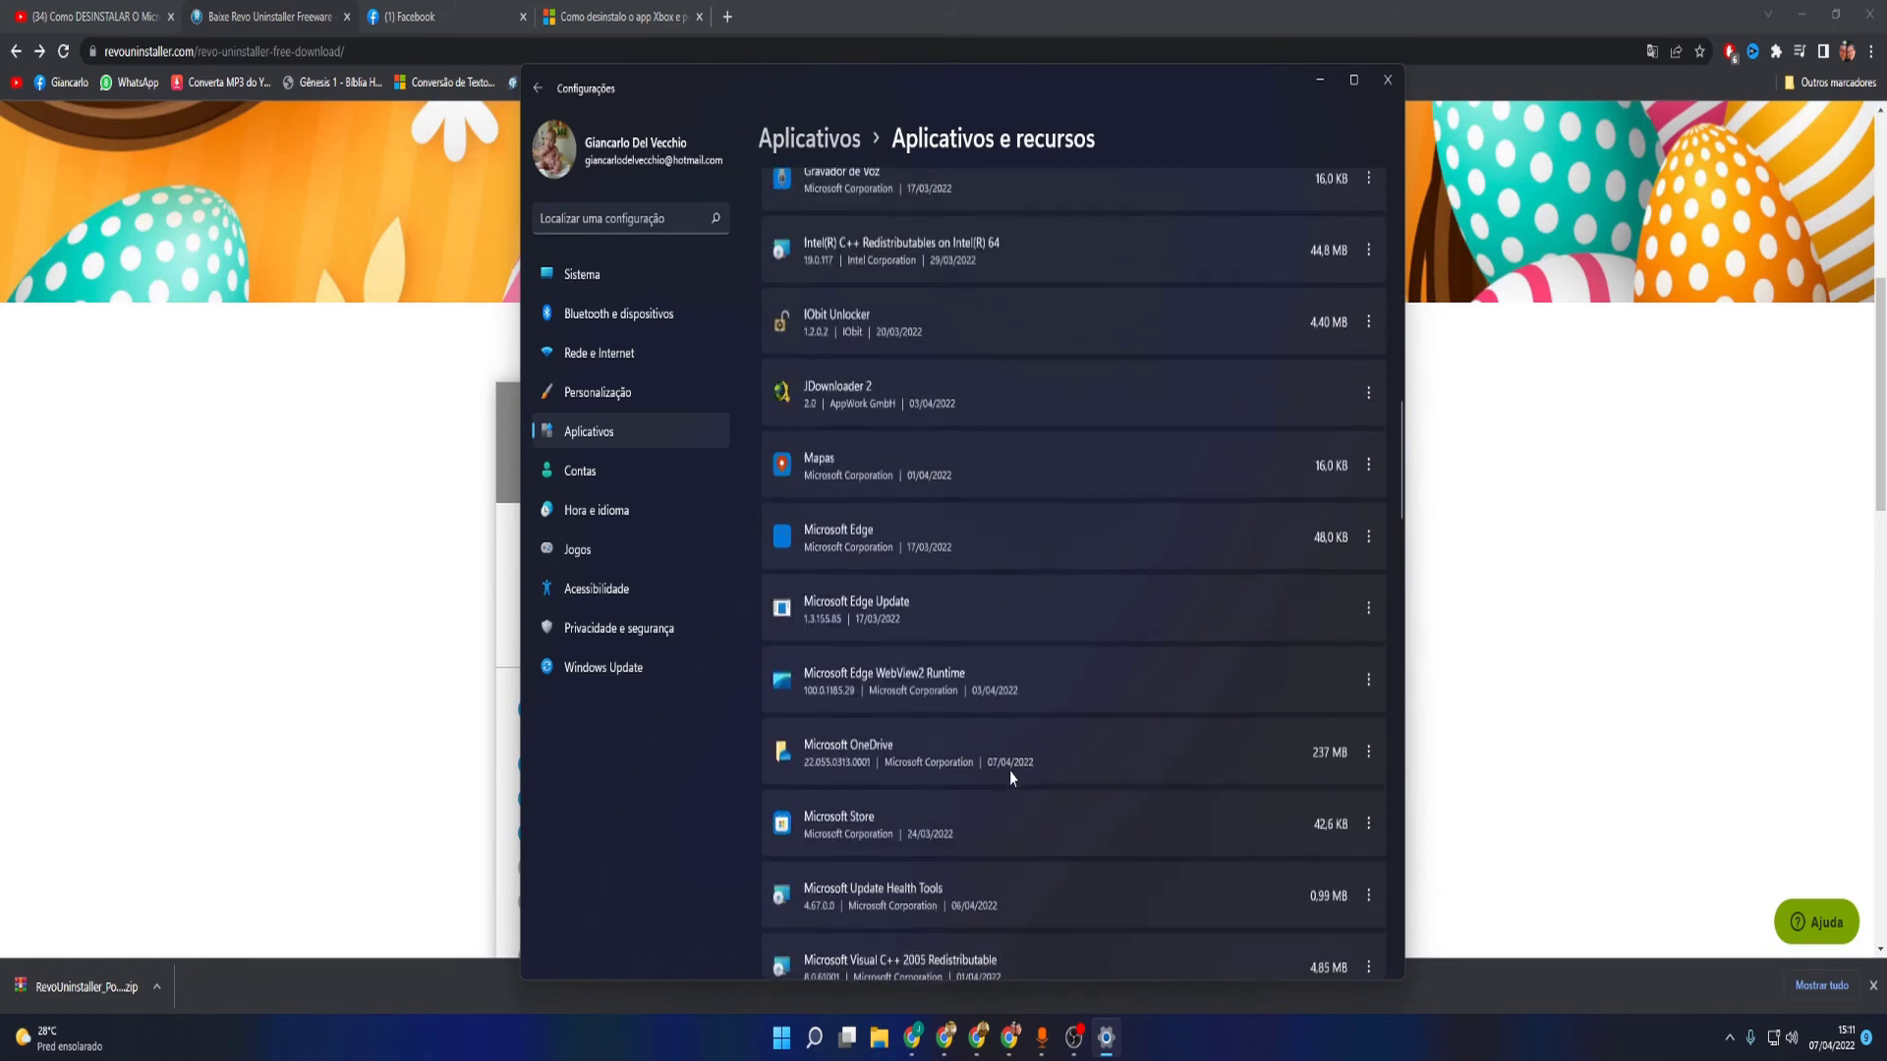
scroll(1010, 777, "down", 10)
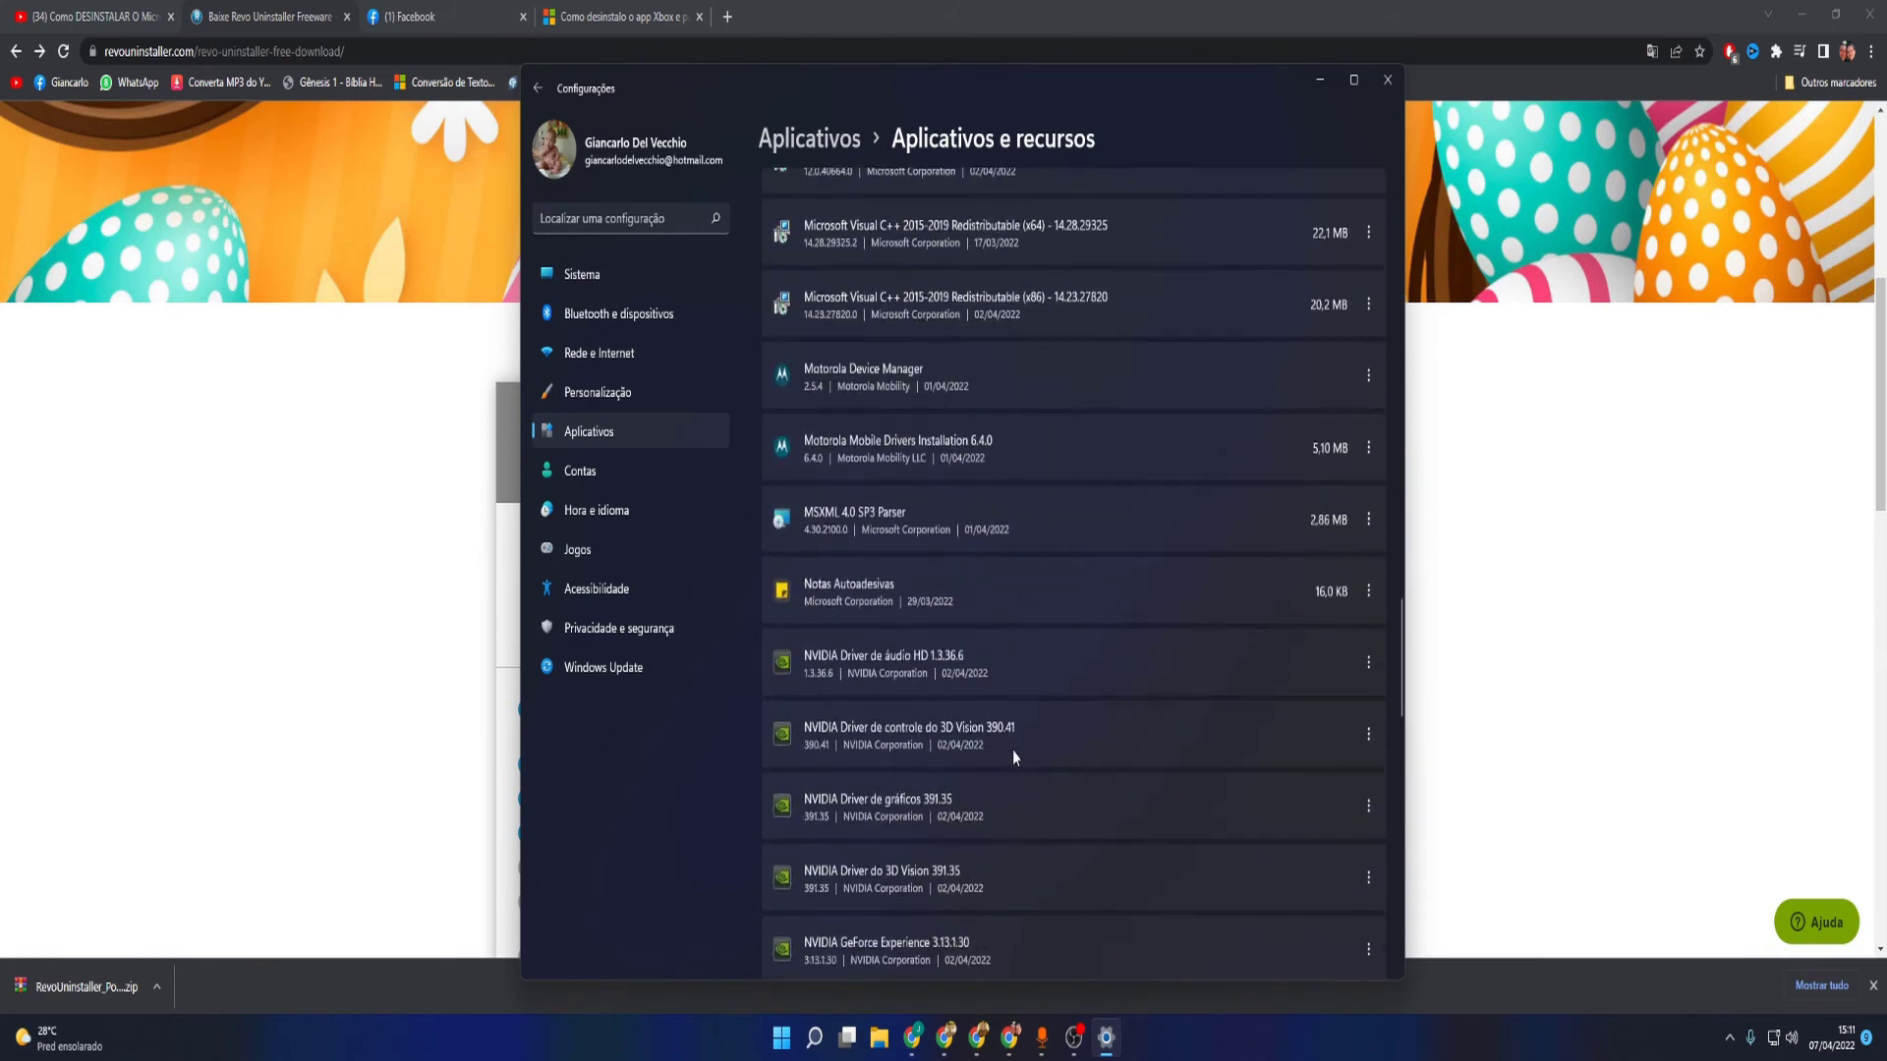
scroll(1012, 751, "down", 10)
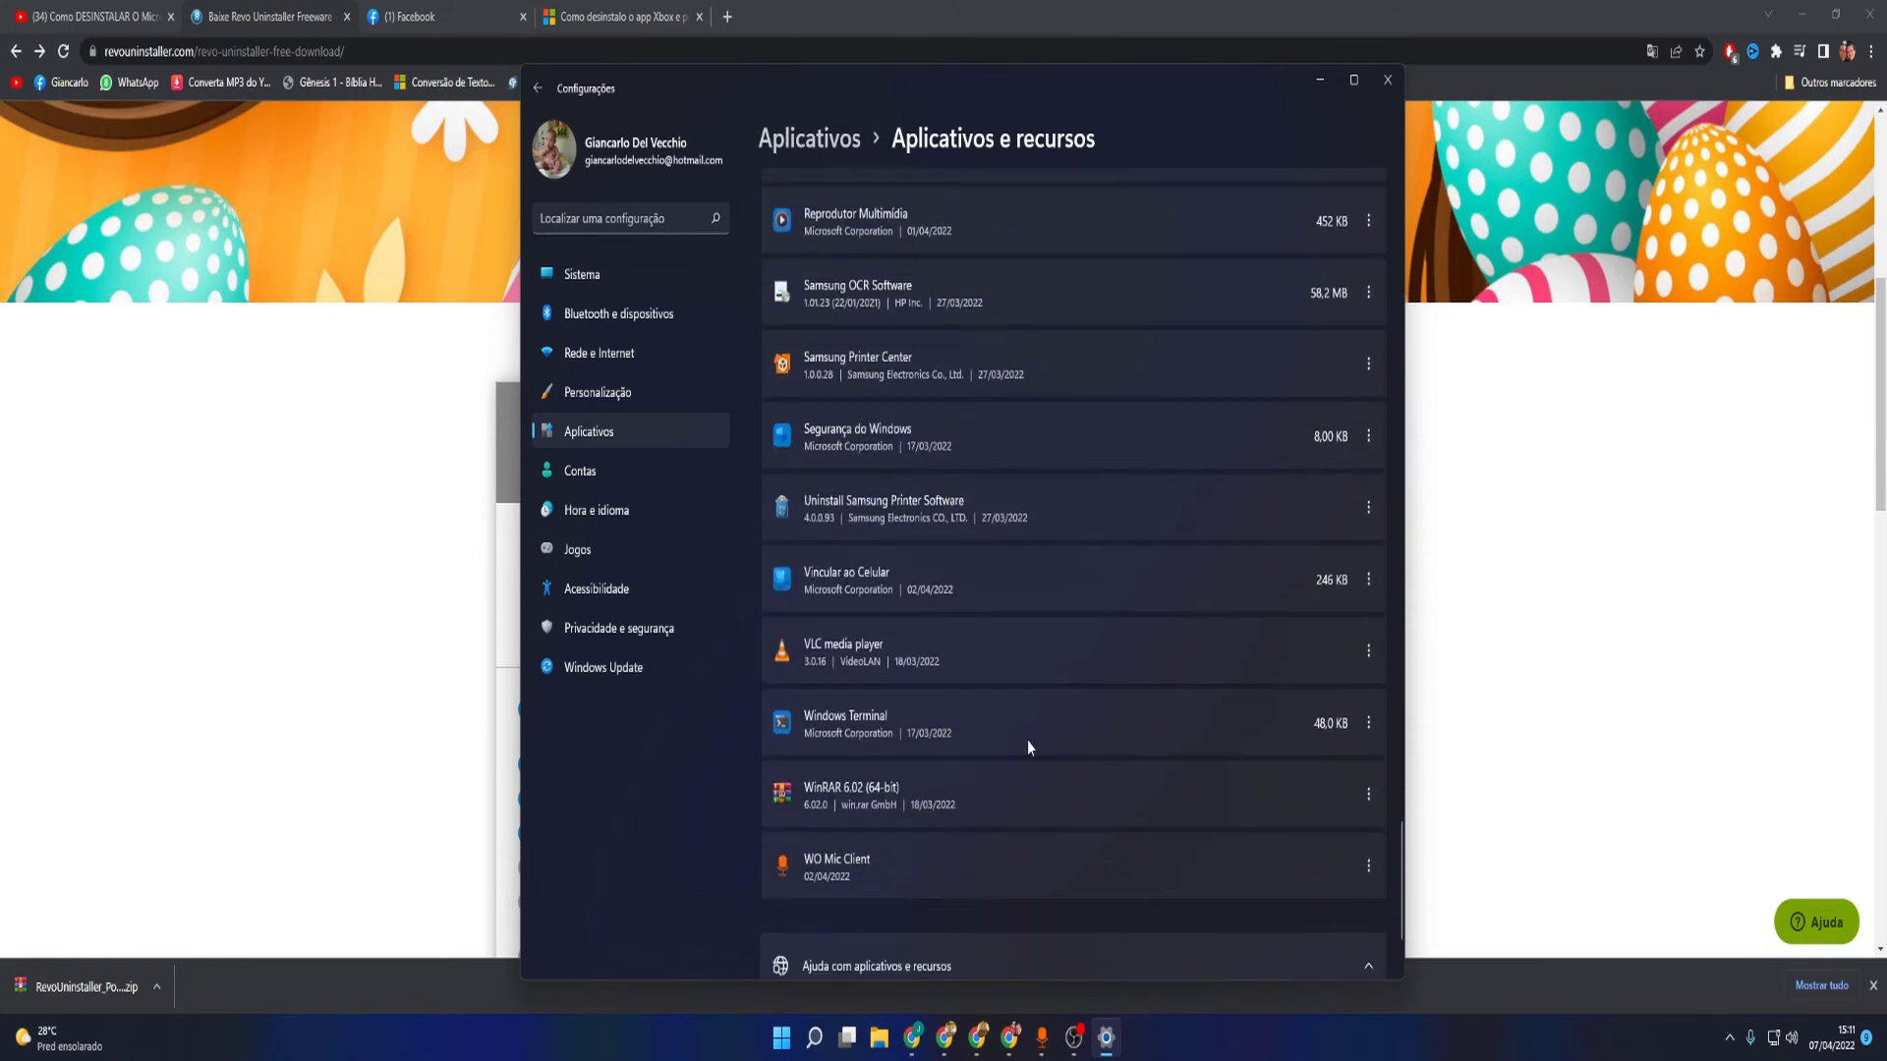
scroll(1029, 734, "up", 8)
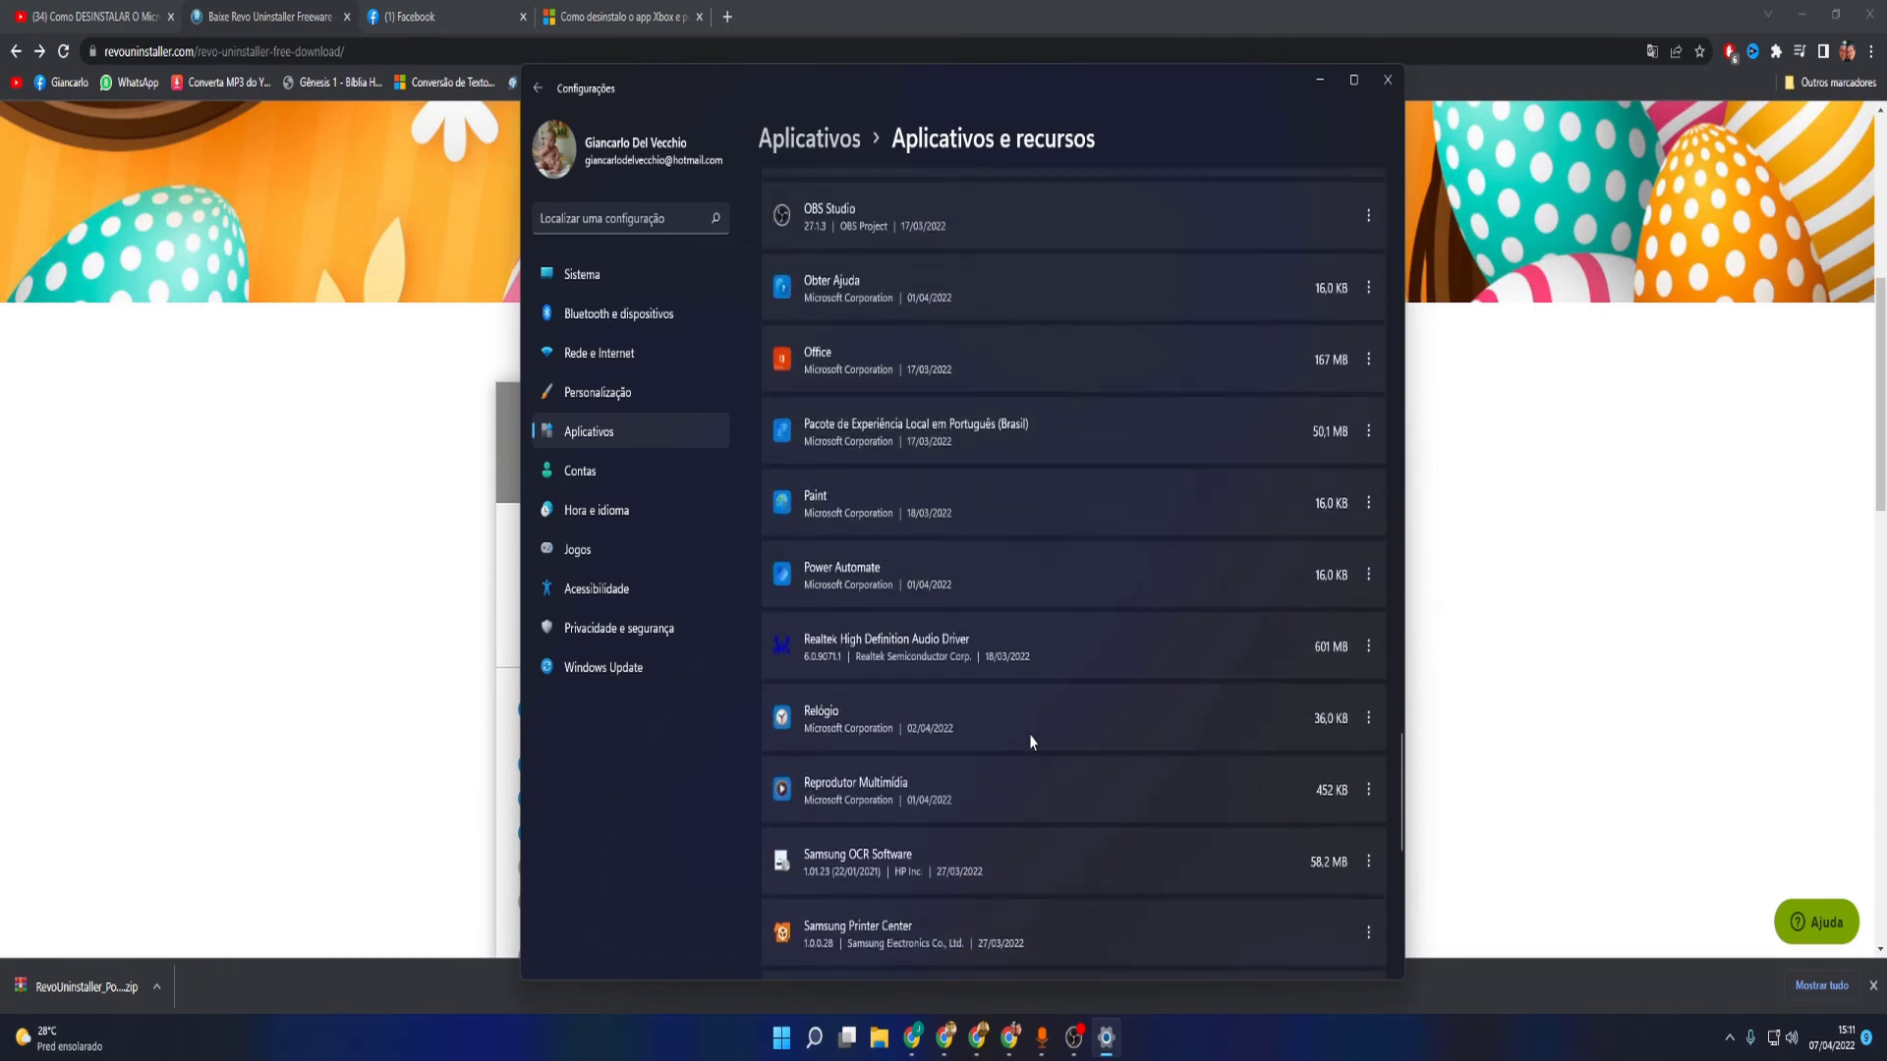
scroll(1029, 734, "up", 10)
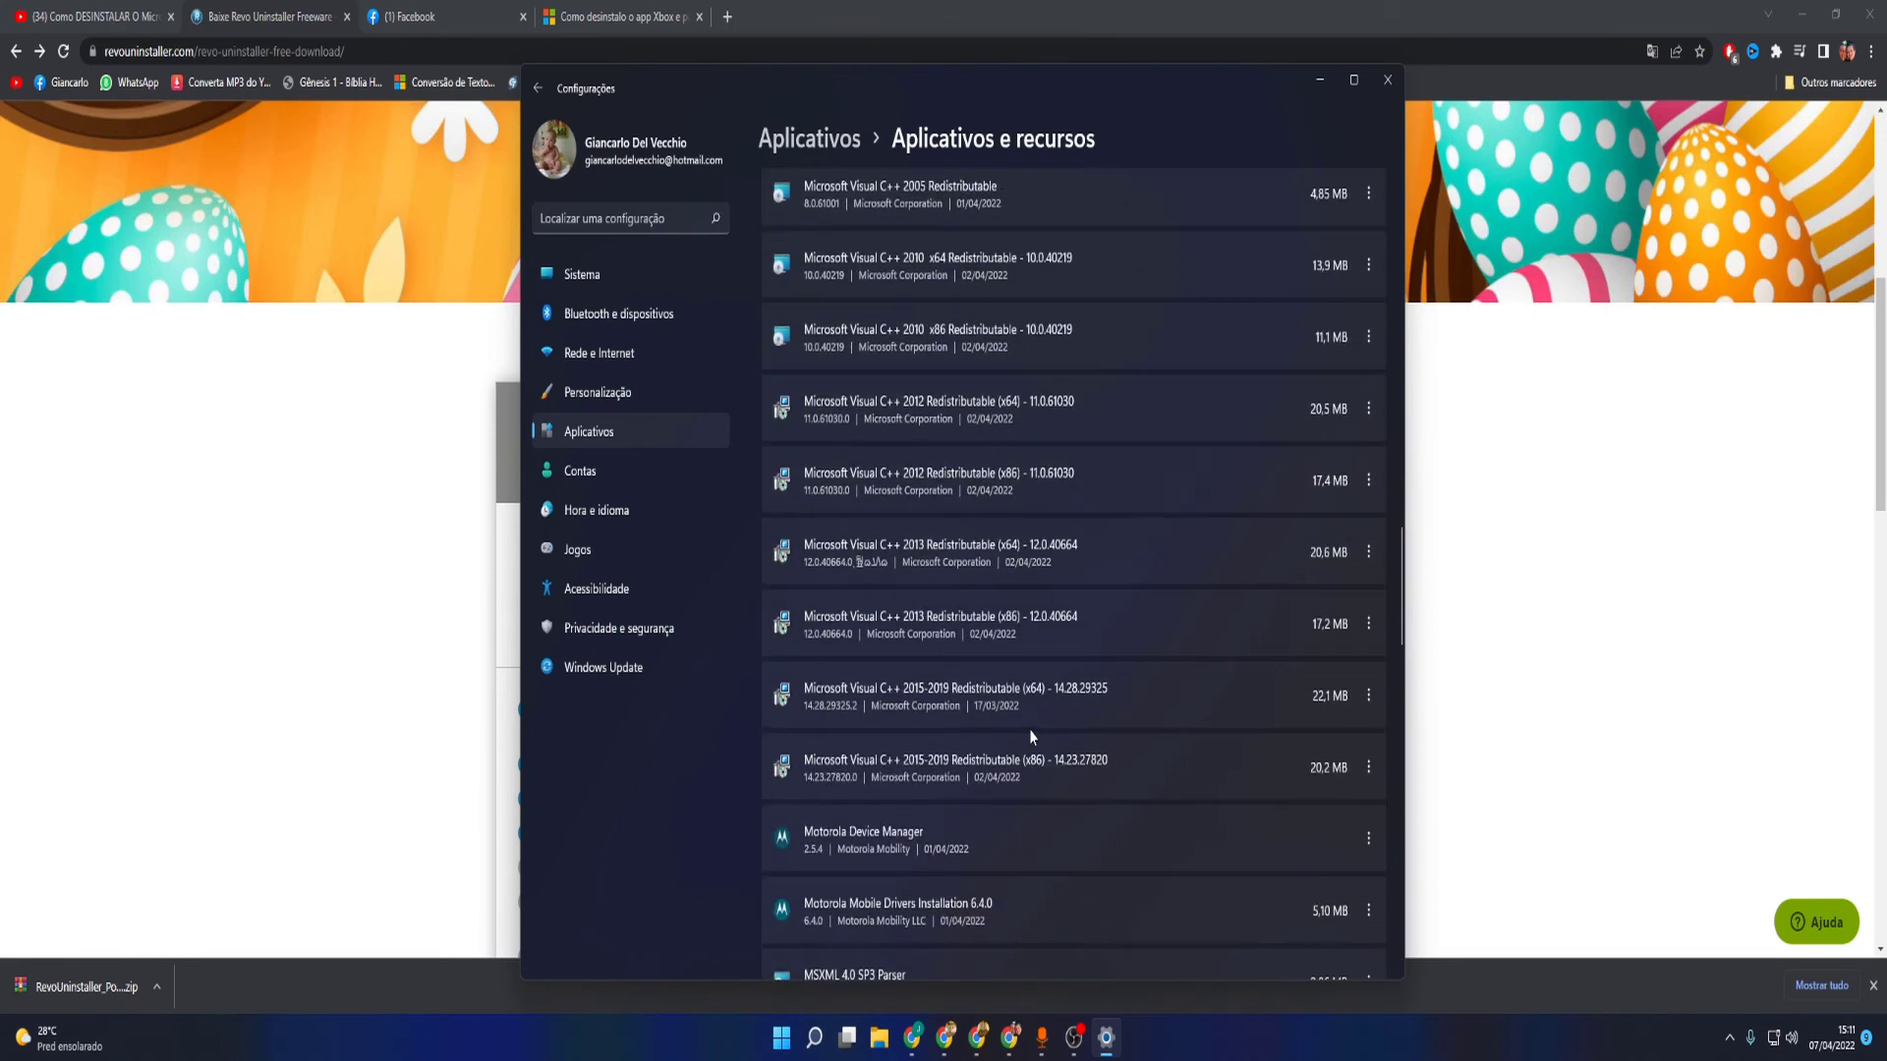
scroll(1029, 729, "up", 10)
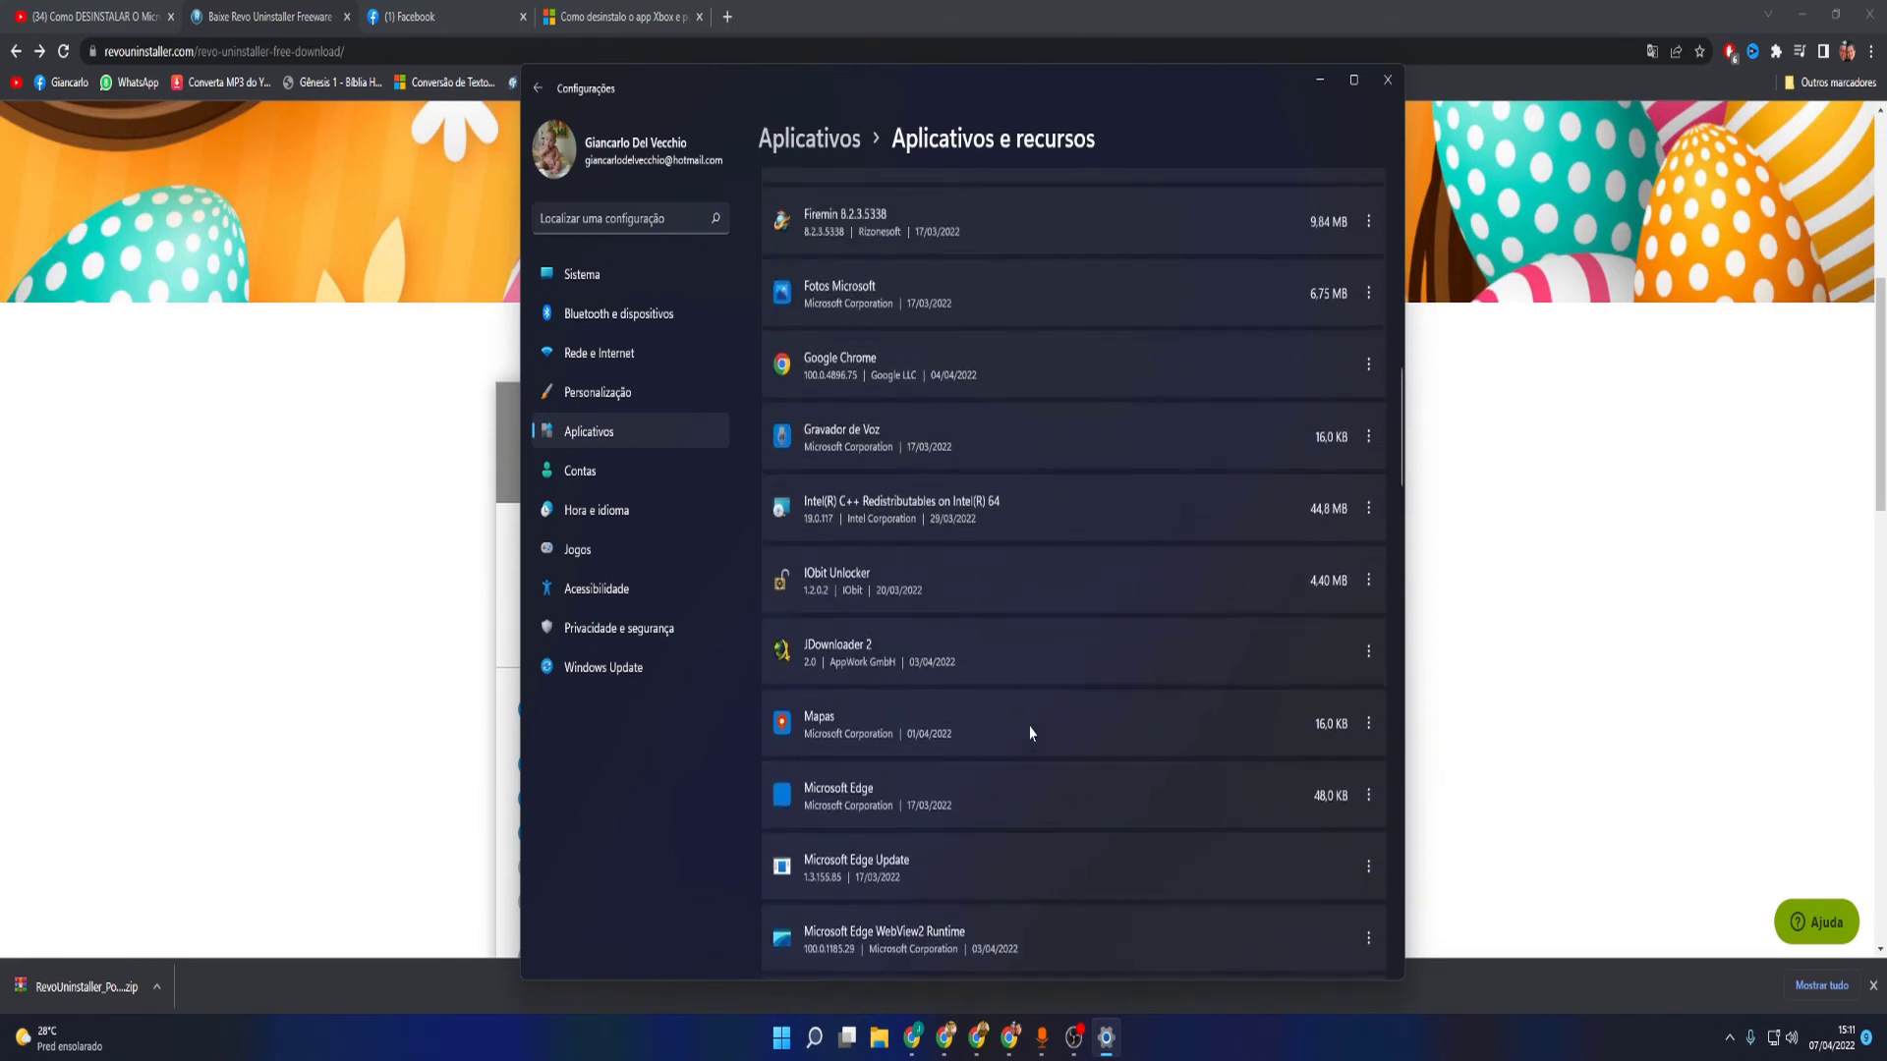
scroll(1029, 734, "up", 5)
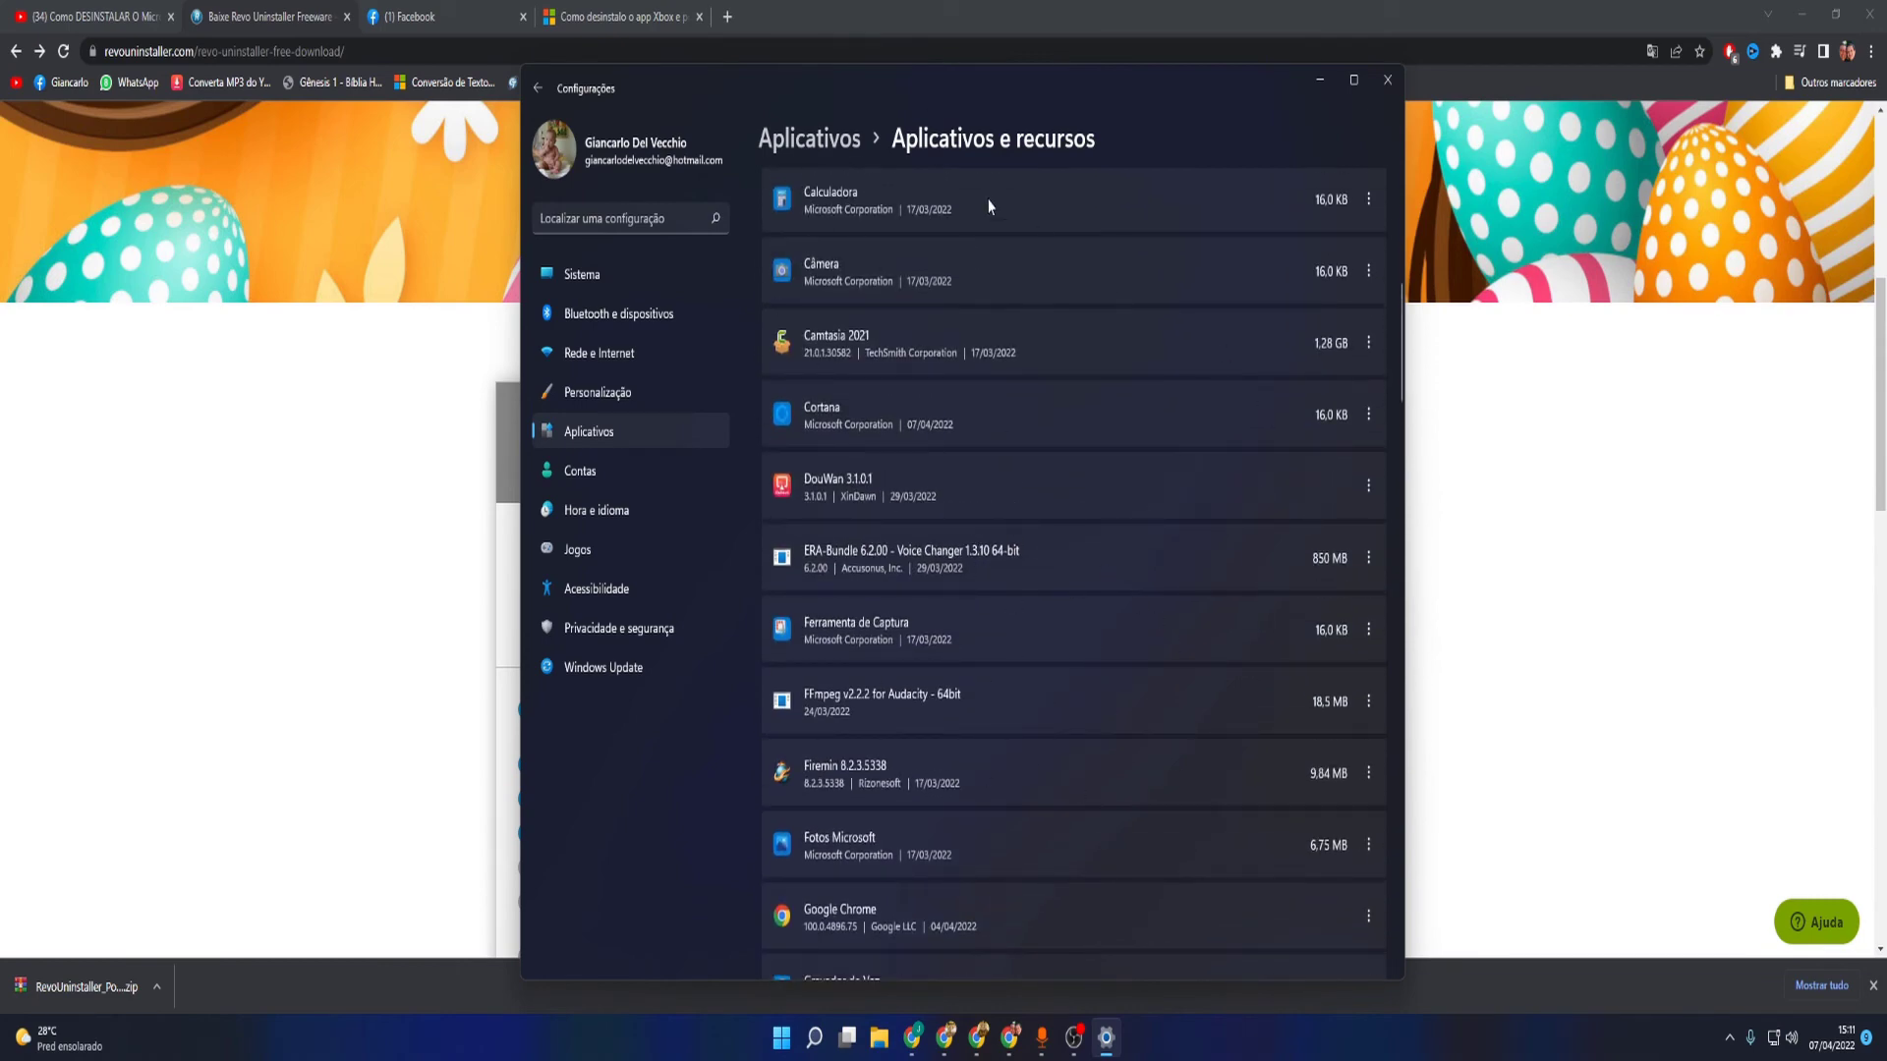
scroll(1083, 819, "up", 5)
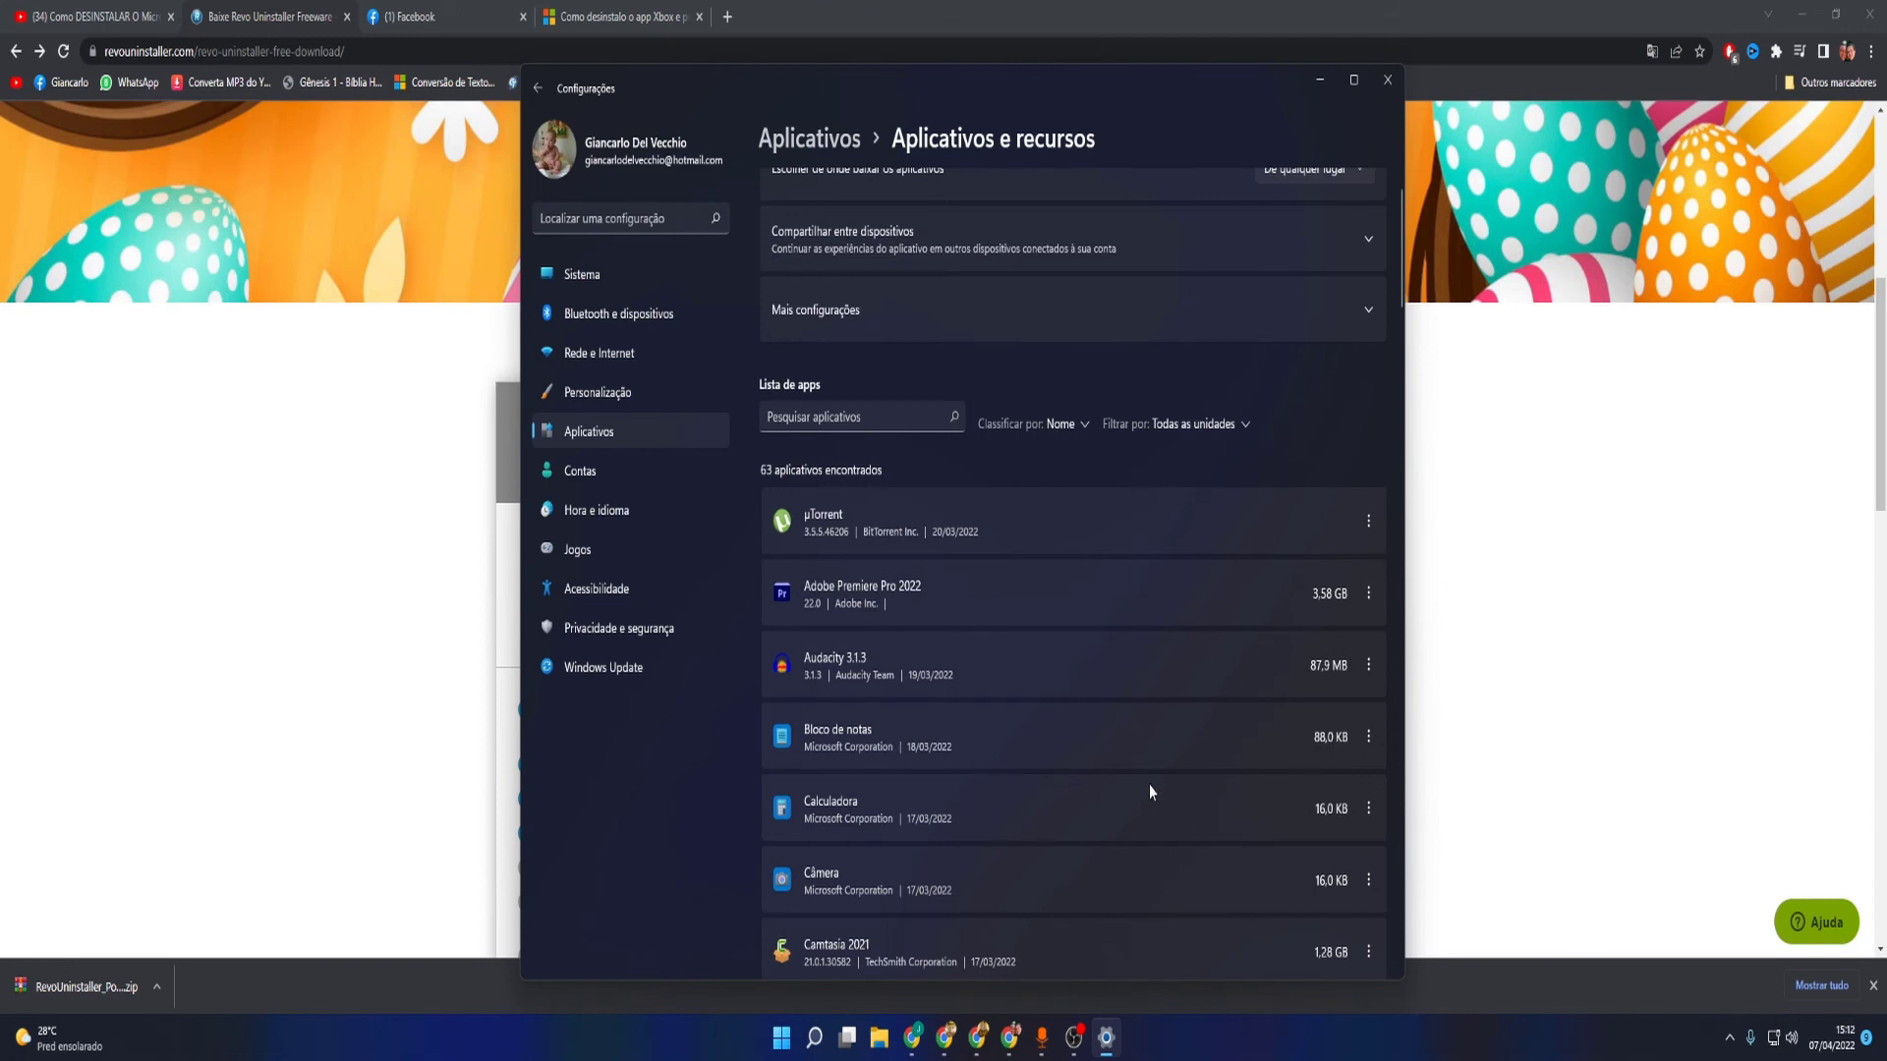
scroll(1027, 762, "up", 1)
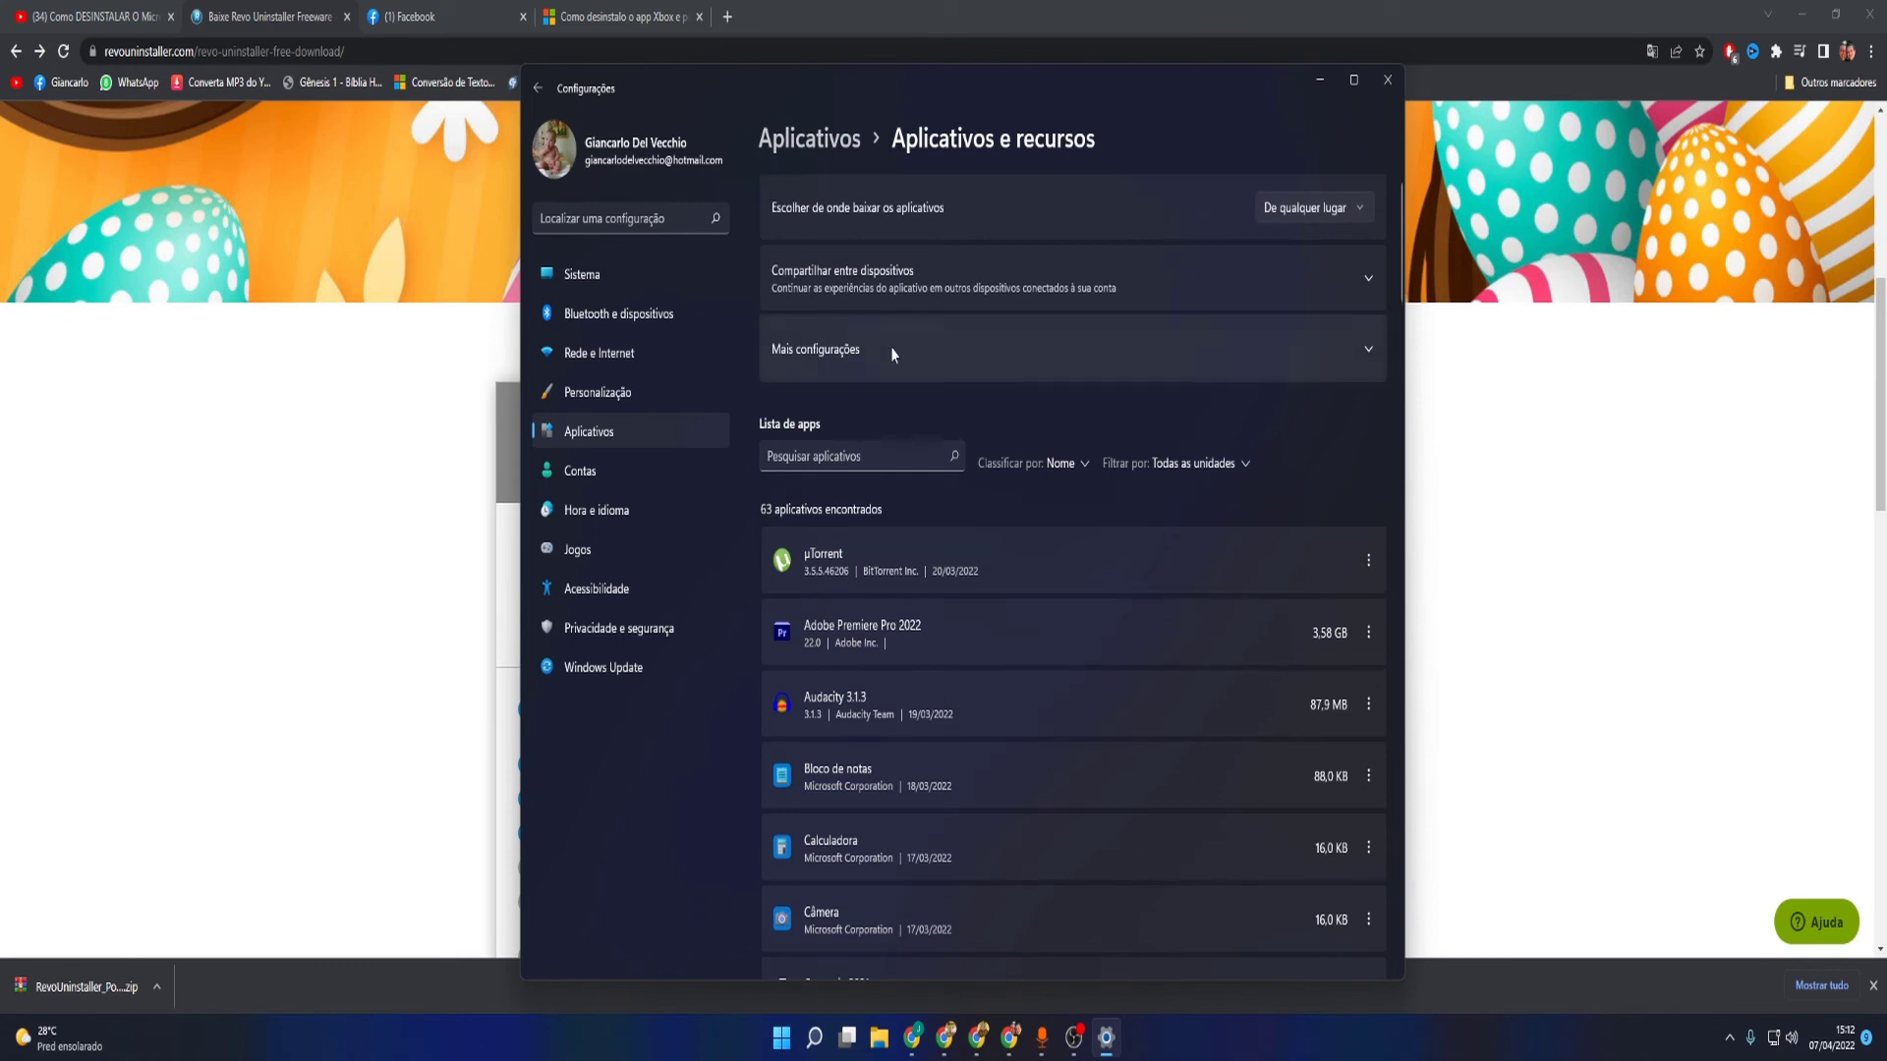
- Check whether Cortana's options in the apps list allow uninstalling it, and close Settings
scroll(1091, 739, "down", 7)
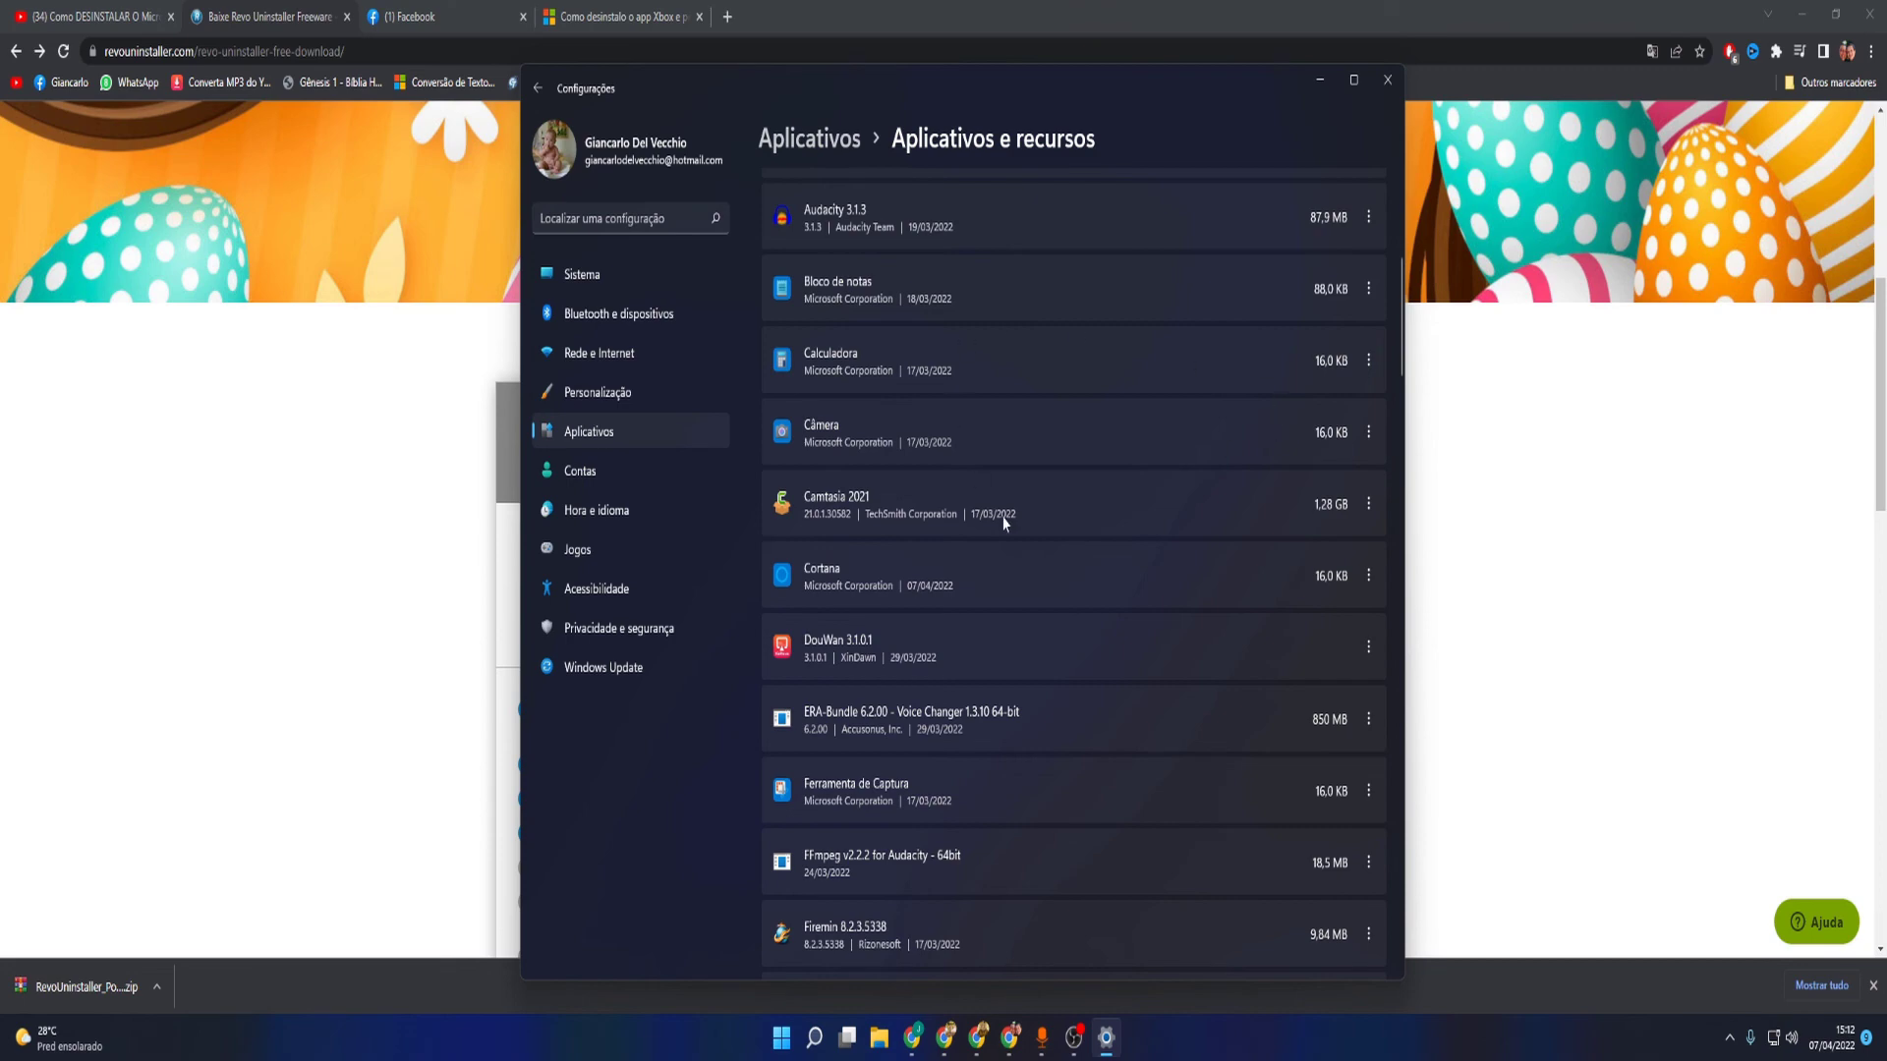
left_click(1370, 572)
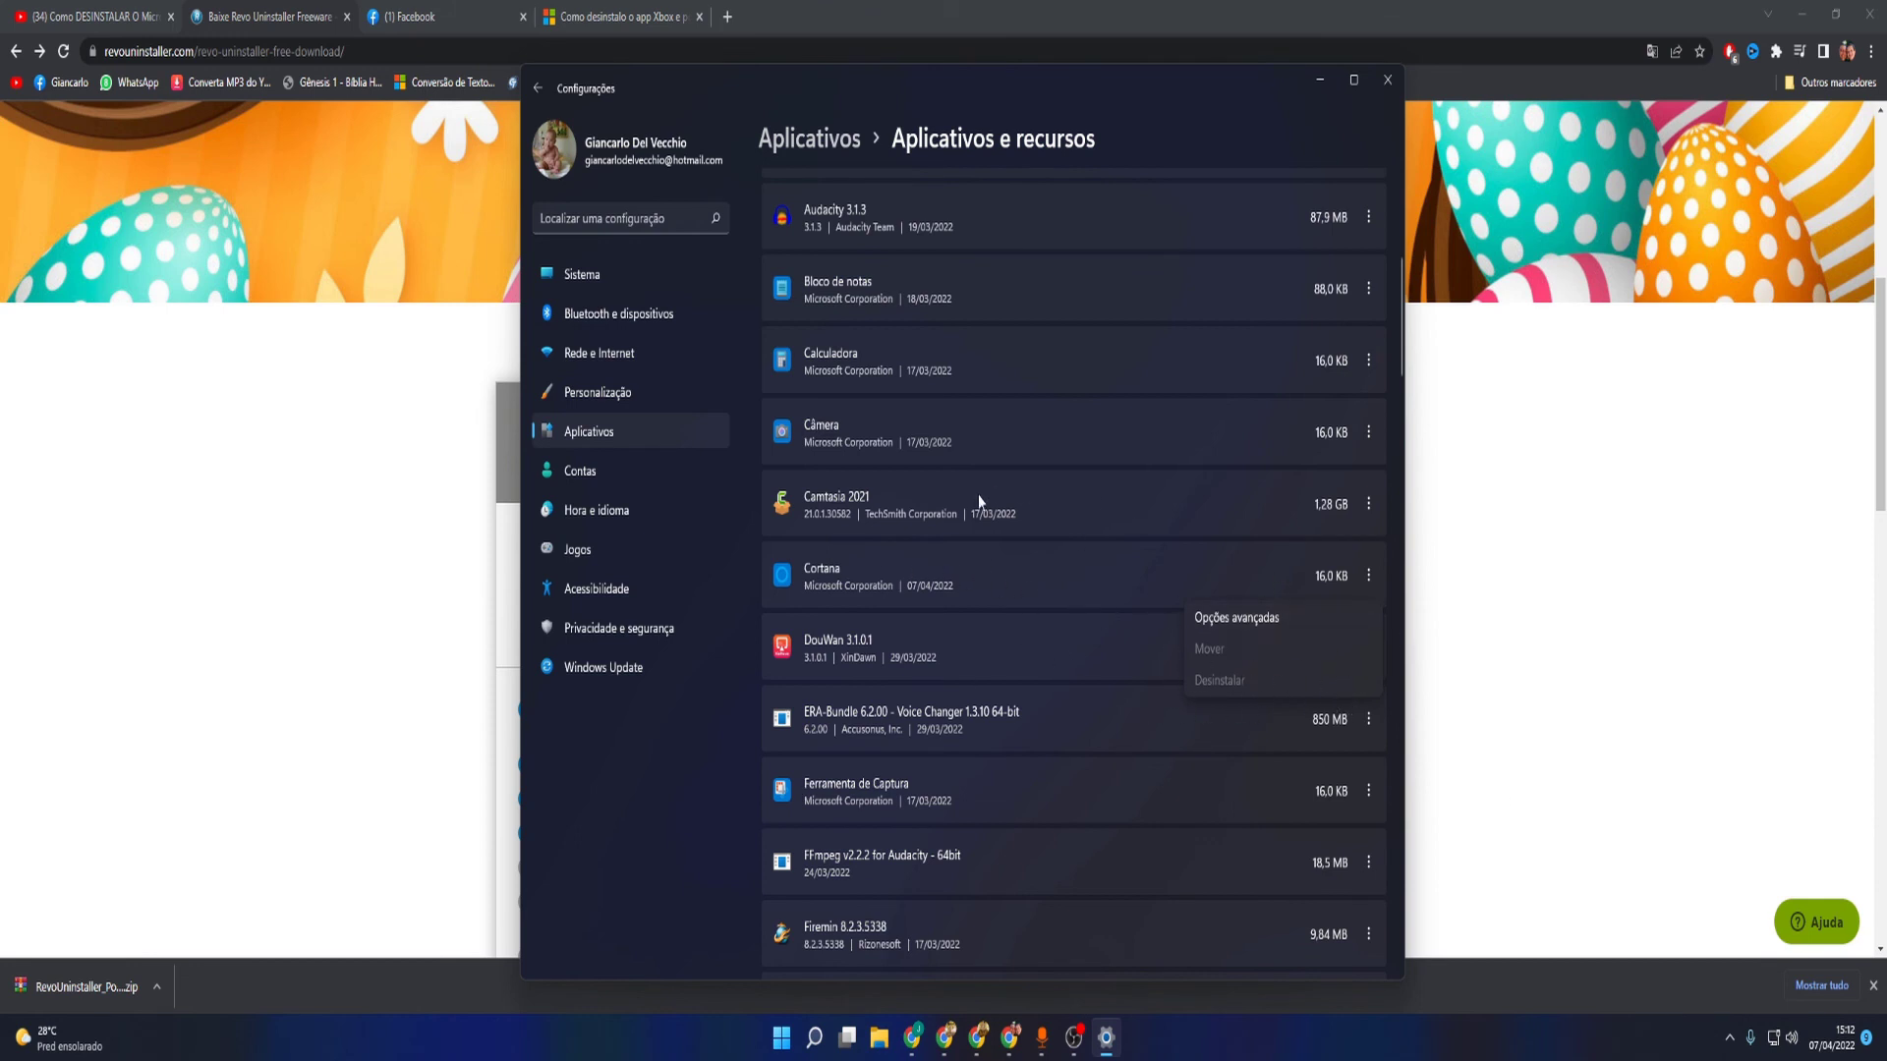
left_click(1126, 634)
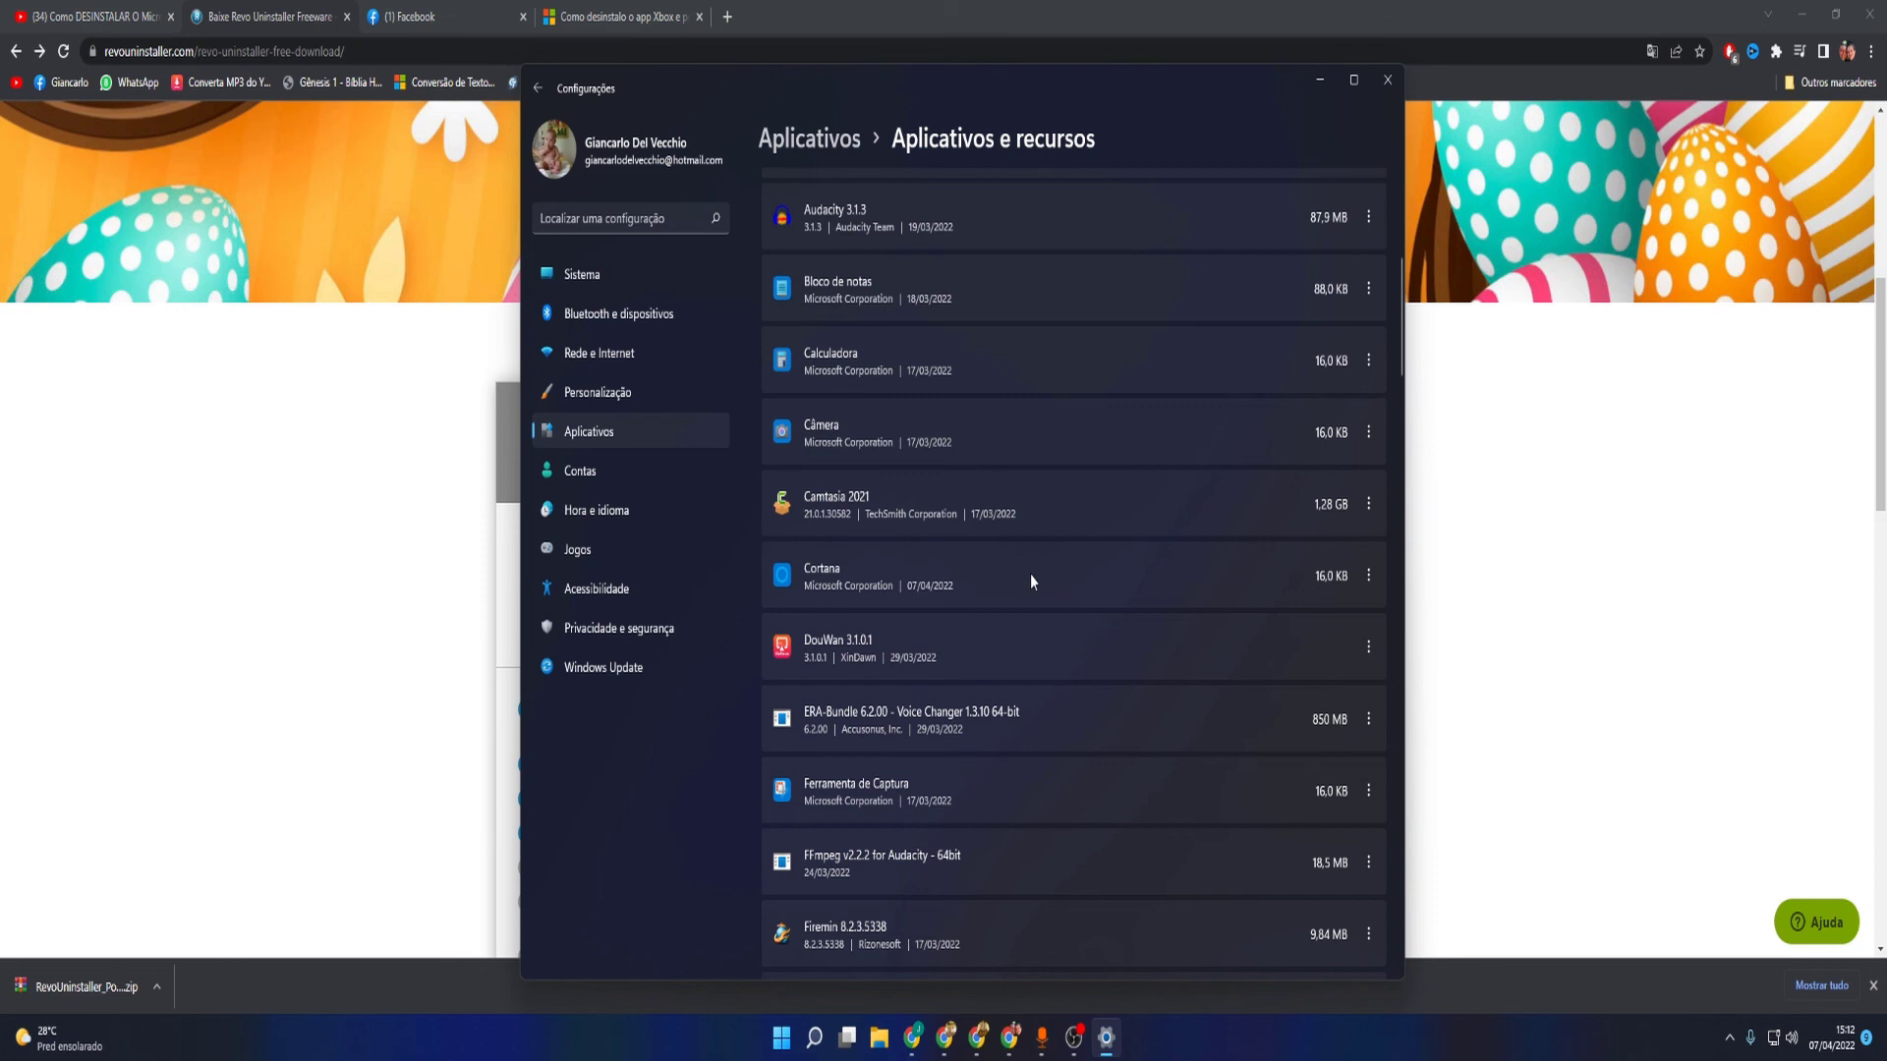
left_click(1388, 86)
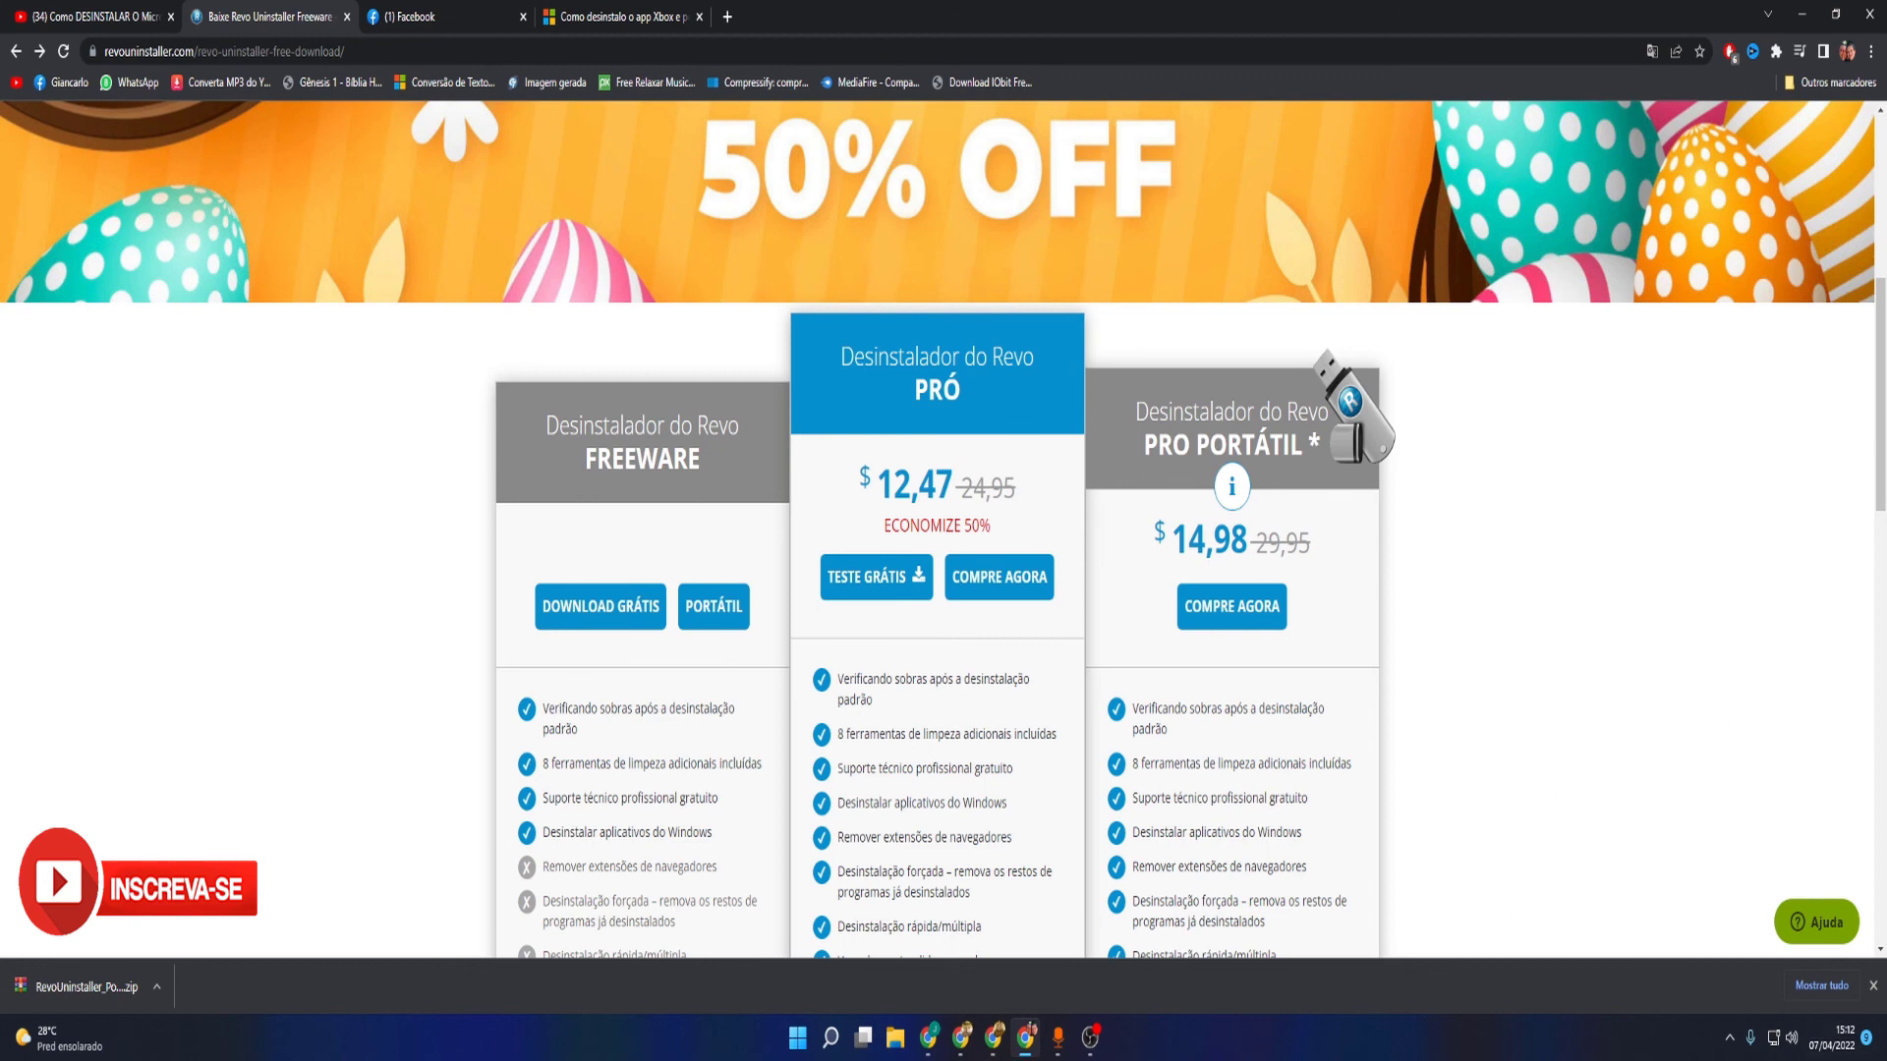
mouse_move(1089, 1038)
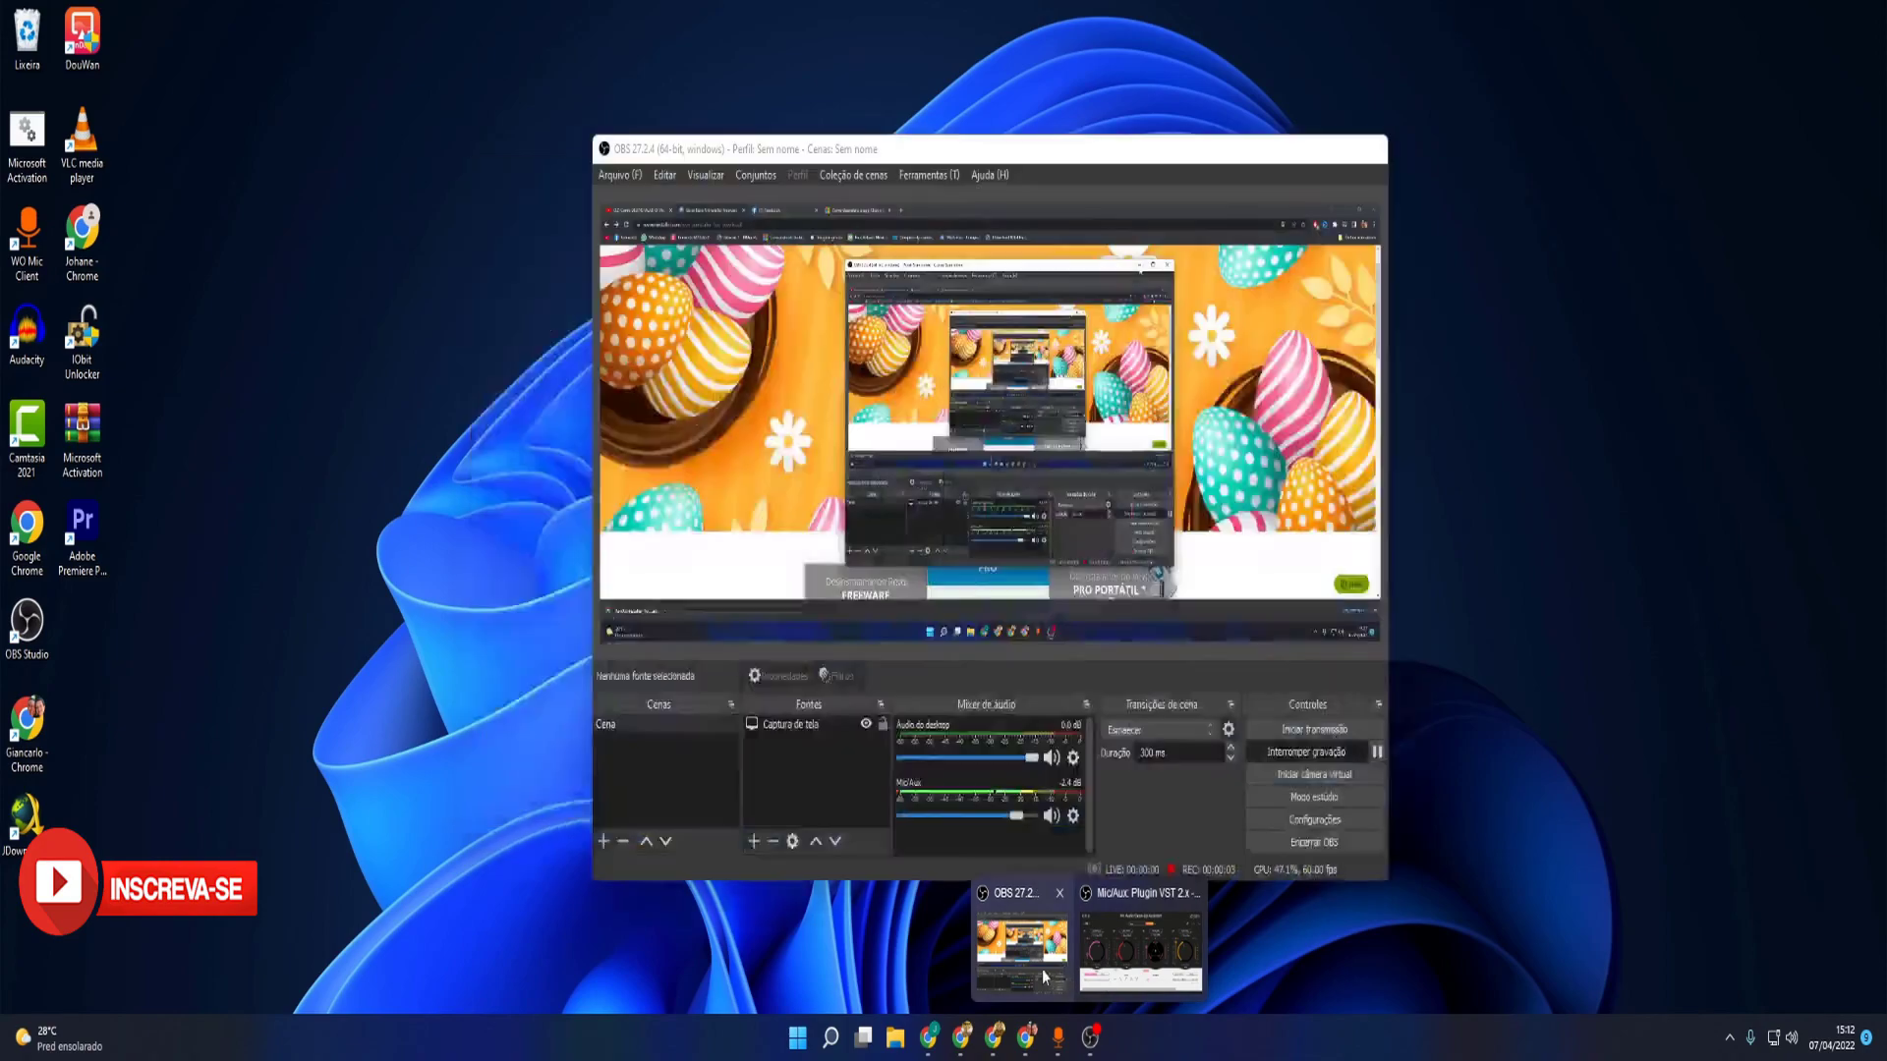
left_click(1037, 969)
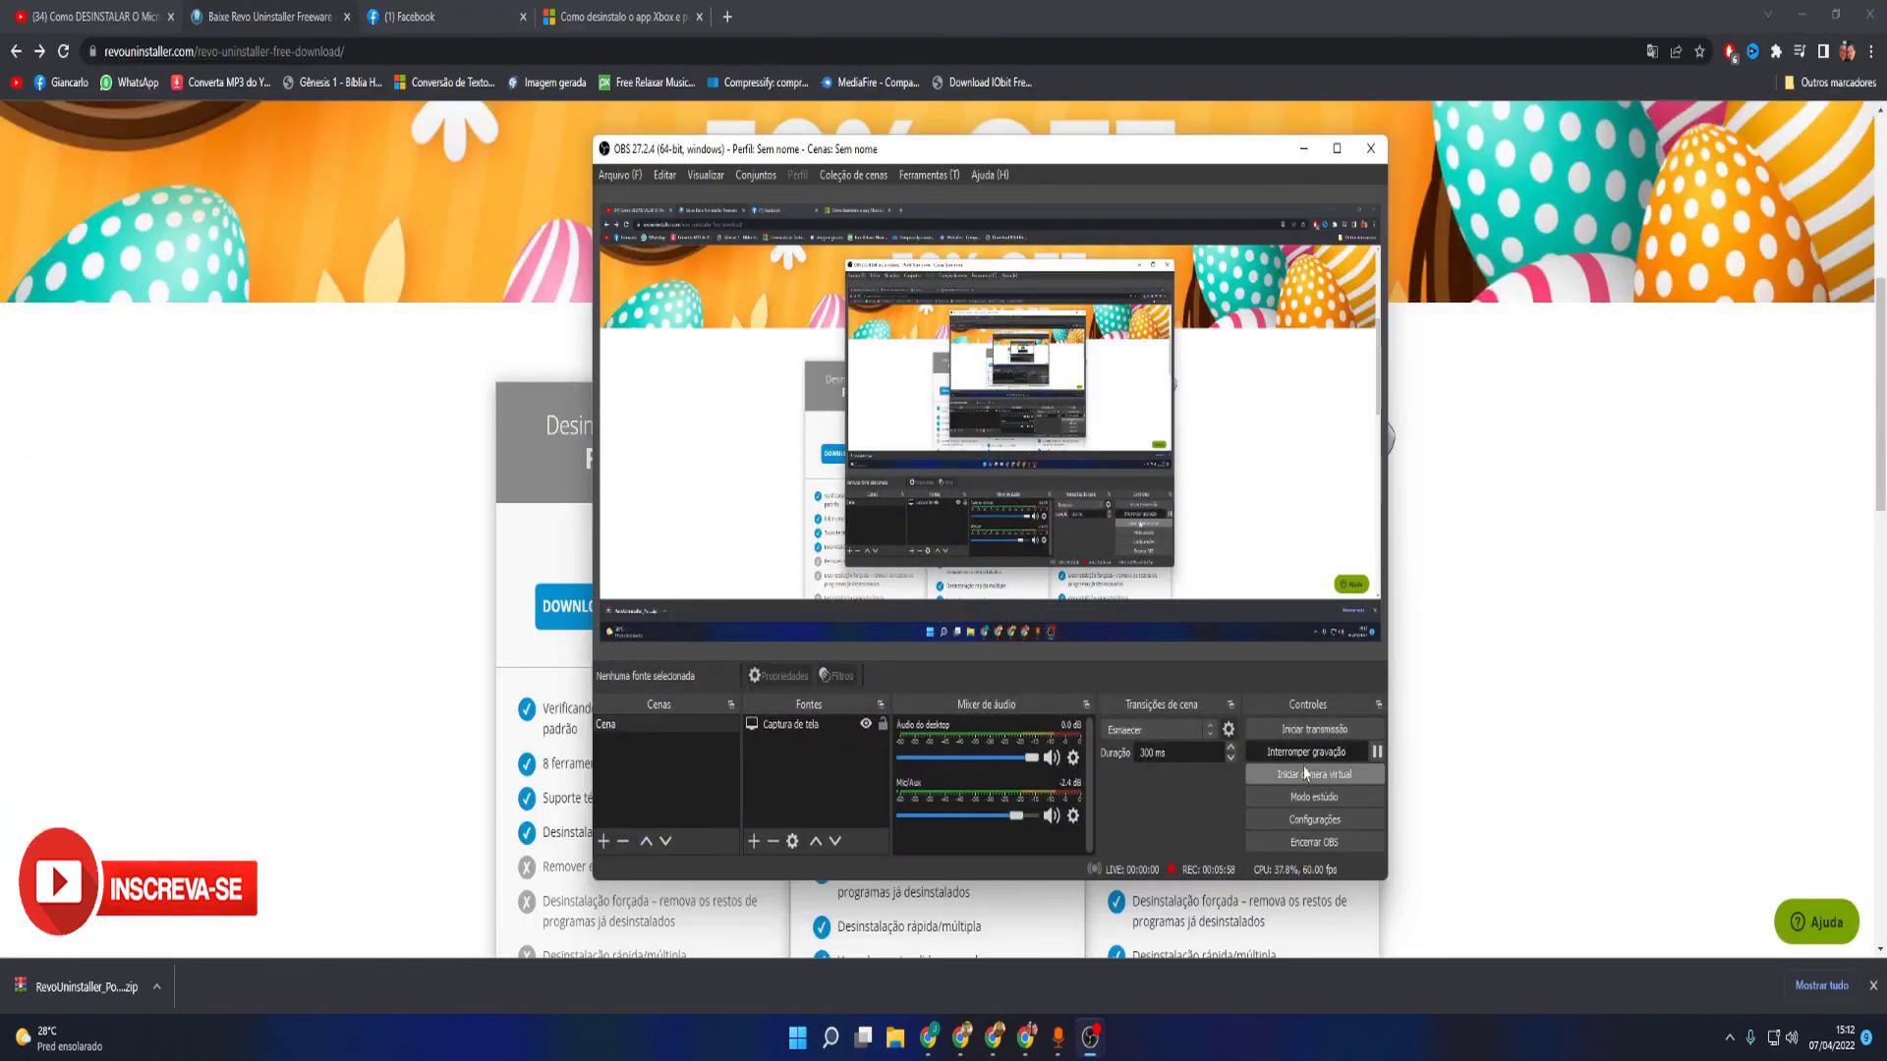